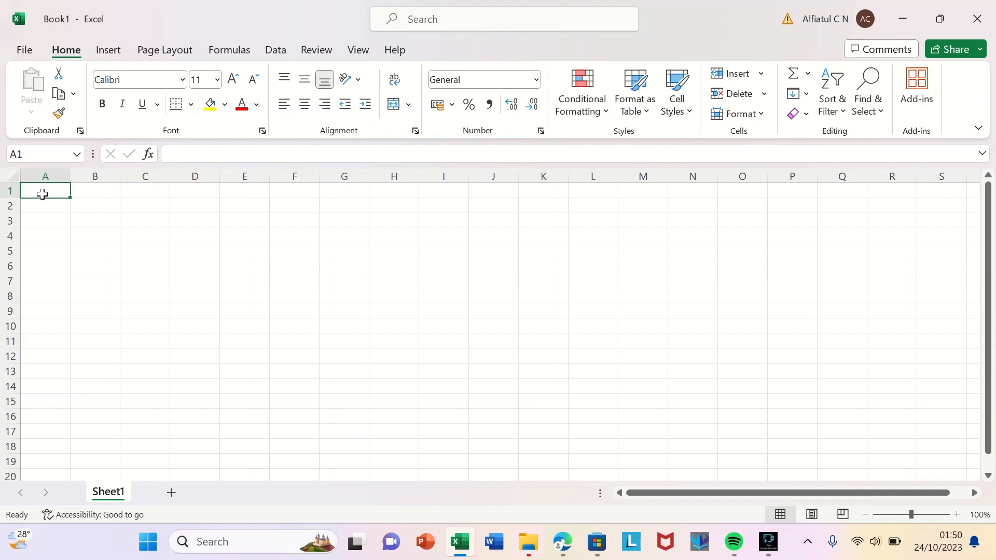
- Enter the column headers No in A1 and Nama in B1
left_click(43, 194)
type("N")
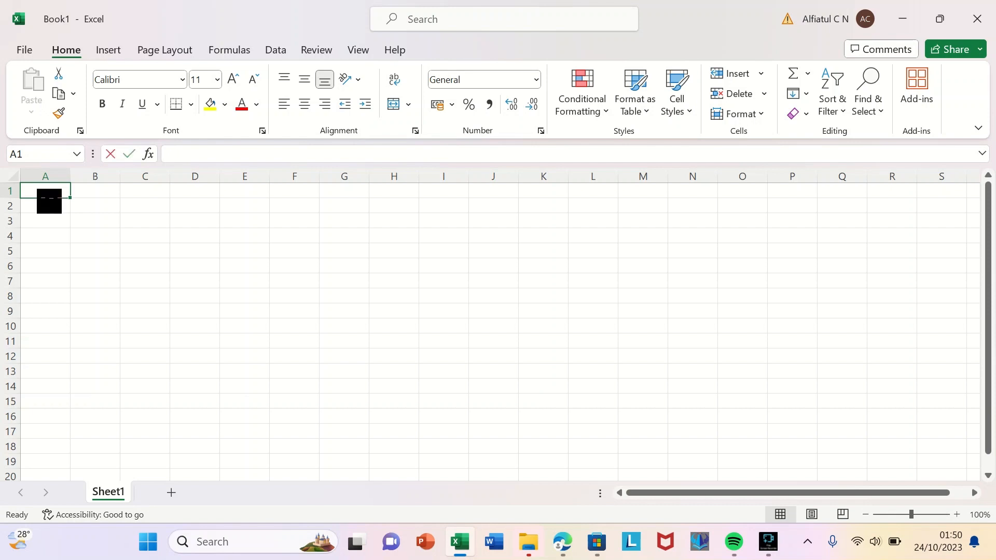
type("o")
key("Tab")
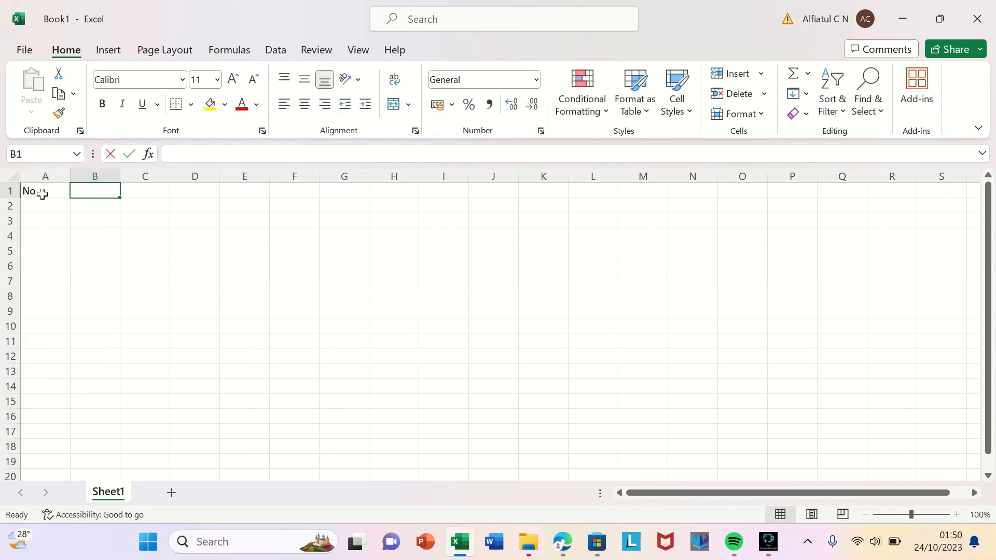
type("Nama")
- Create a formula-based conditional formatting rule for A1:B19 using the formula =$A1
left_click_drag(43, 194, 78, 461)
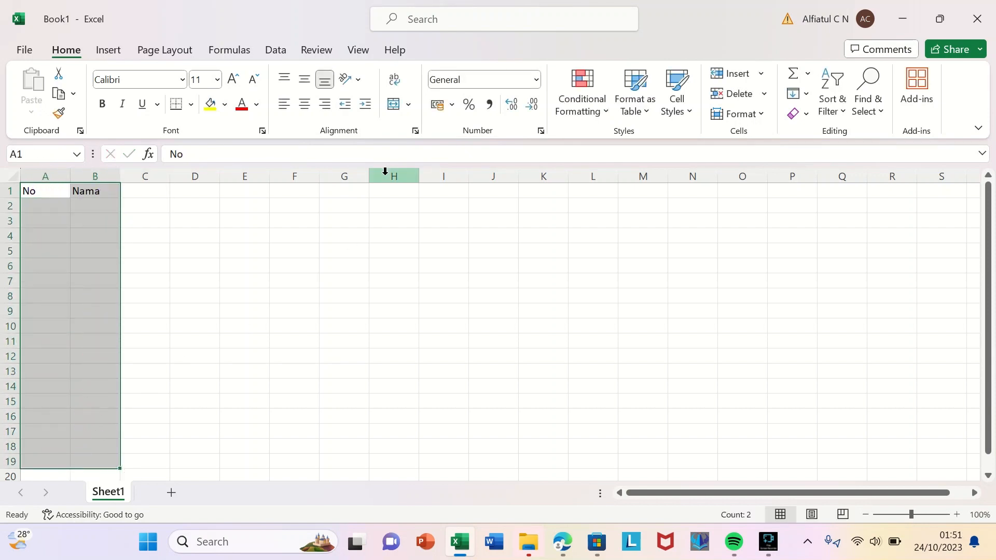
left_click(601, 117)
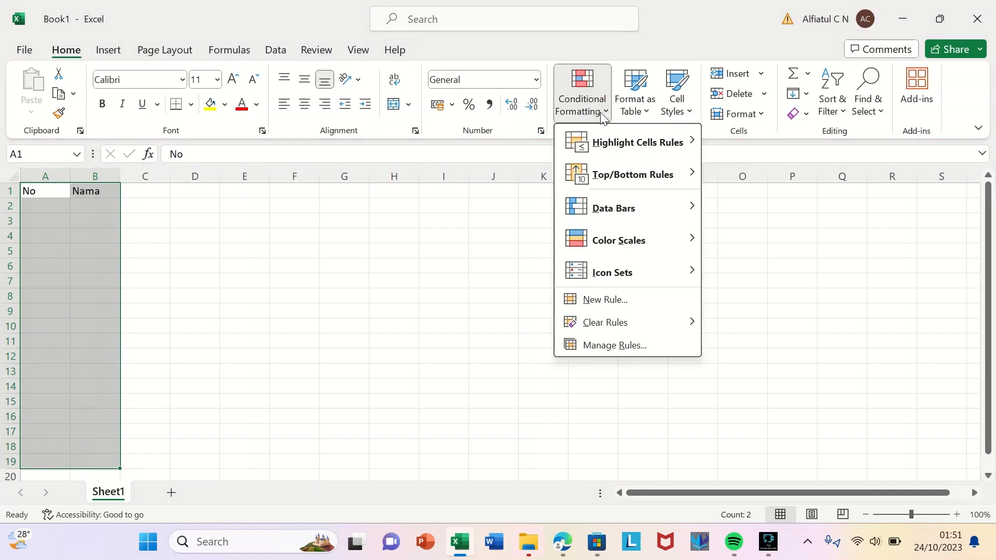
left_click(587, 301)
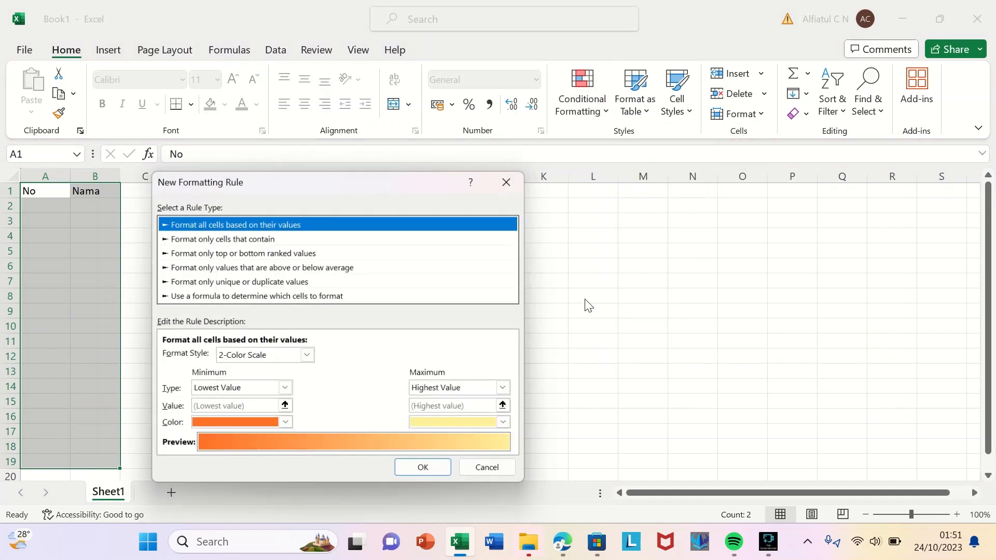
left_click(322, 297)
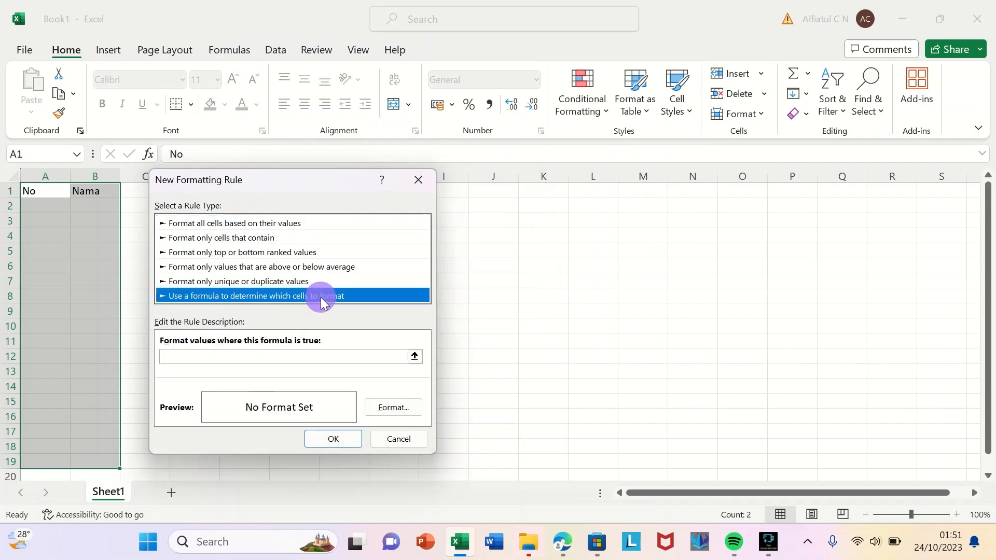
left_click(415, 357)
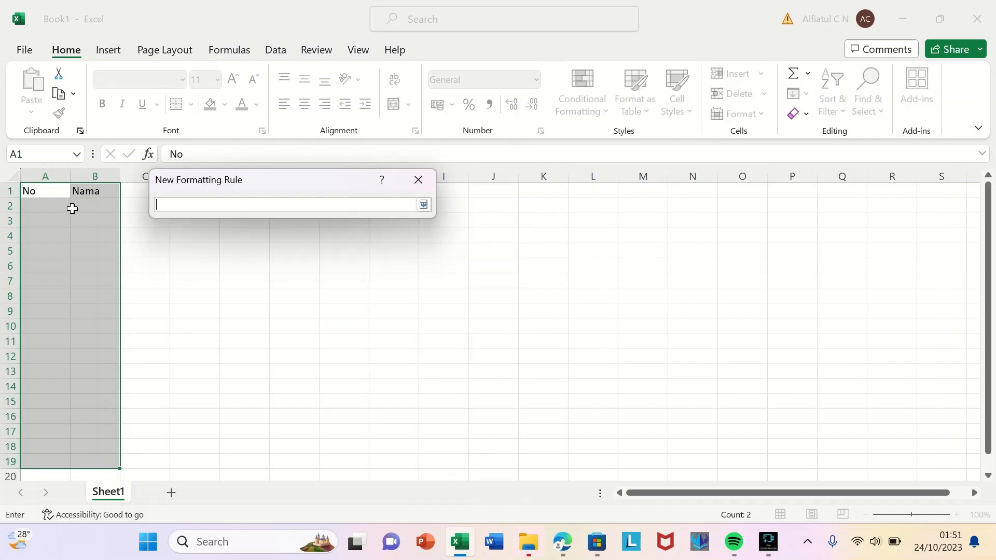
left_click(49, 192)
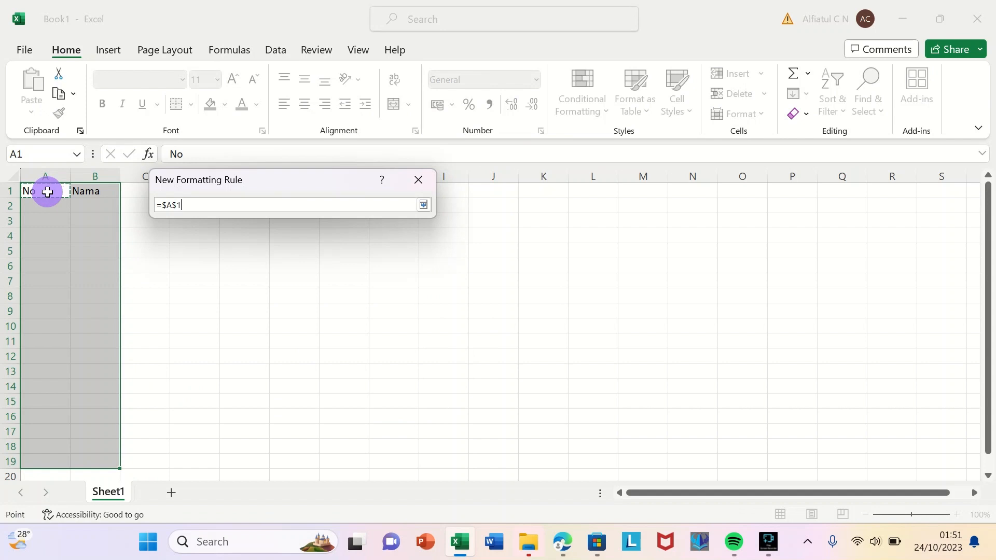
left_click(177, 205)
key("BackSpace")
left_click(424, 205)
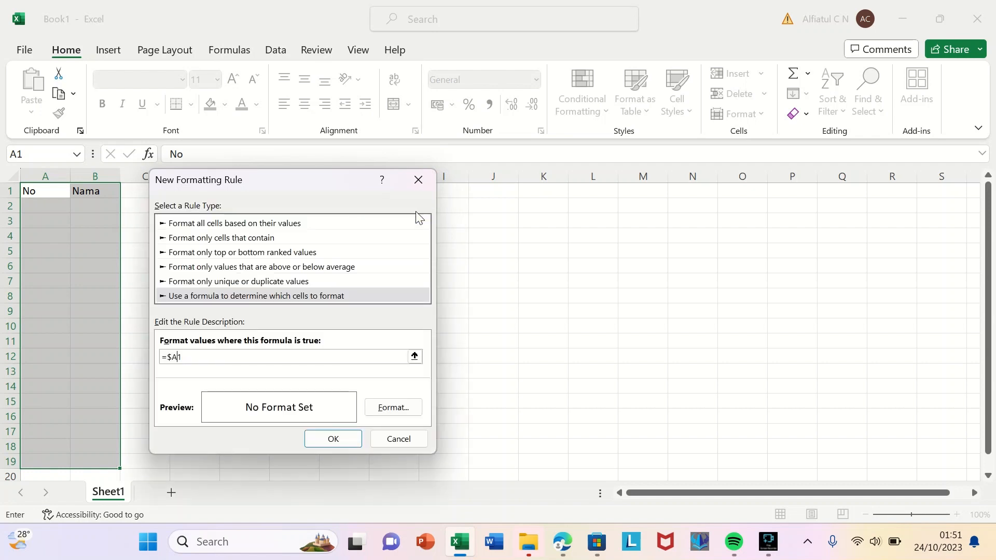
- Give the formatting rule an outline border and apply it to the selected range
left_click(392, 408)
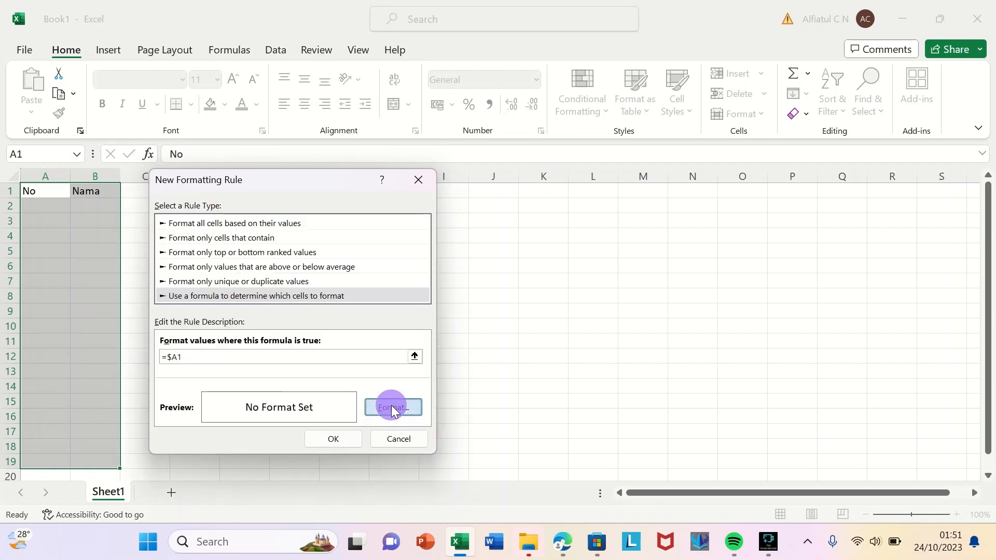
left_click(262, 126)
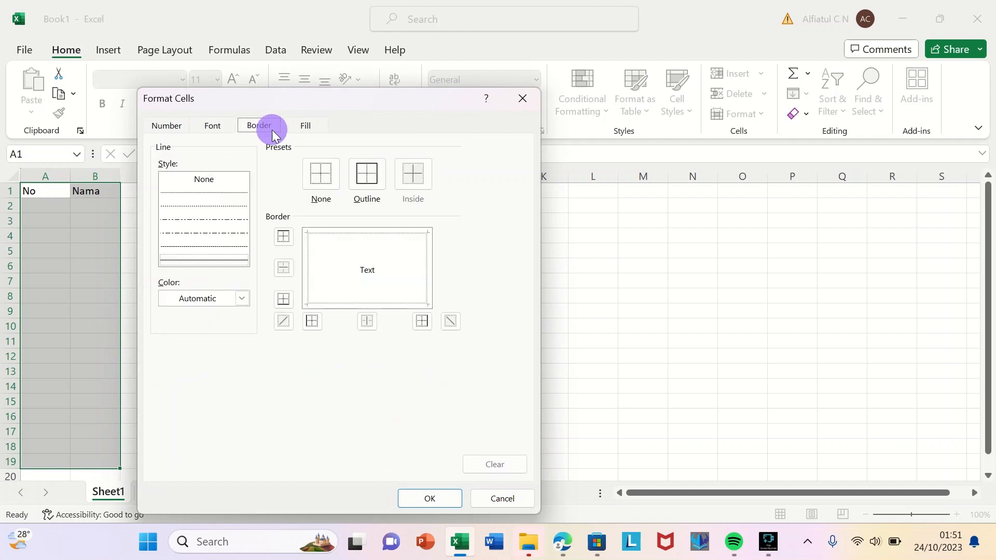
left_click(379, 190)
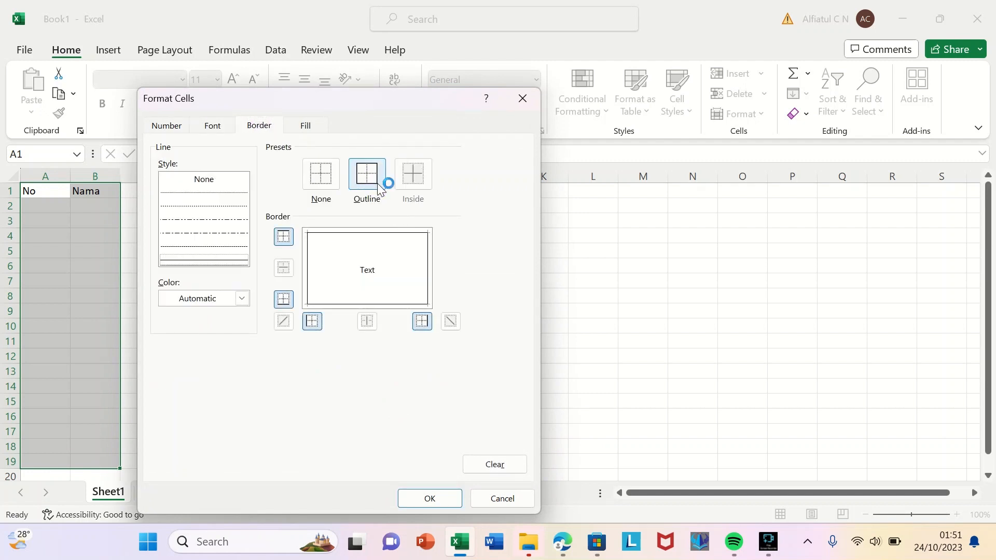
left_click(436, 498)
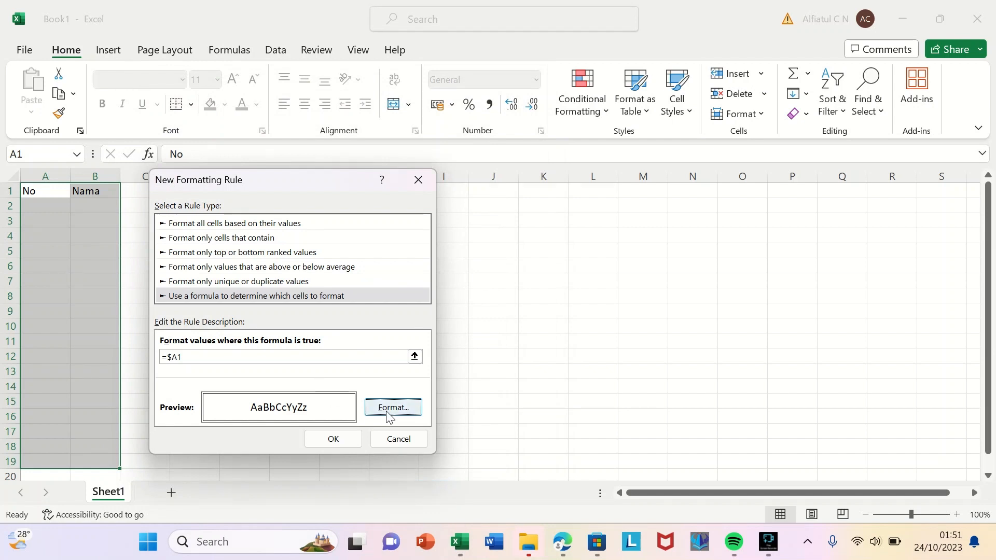
left_click(341, 438)
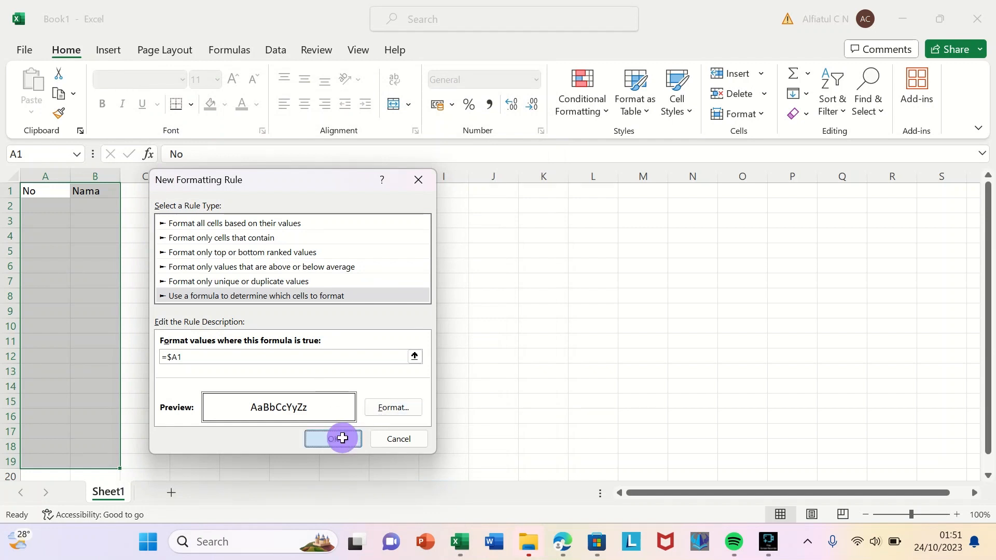
- Enter the numbers 1, 2 and 3 in cells A2 to A4
left_click(49, 207)
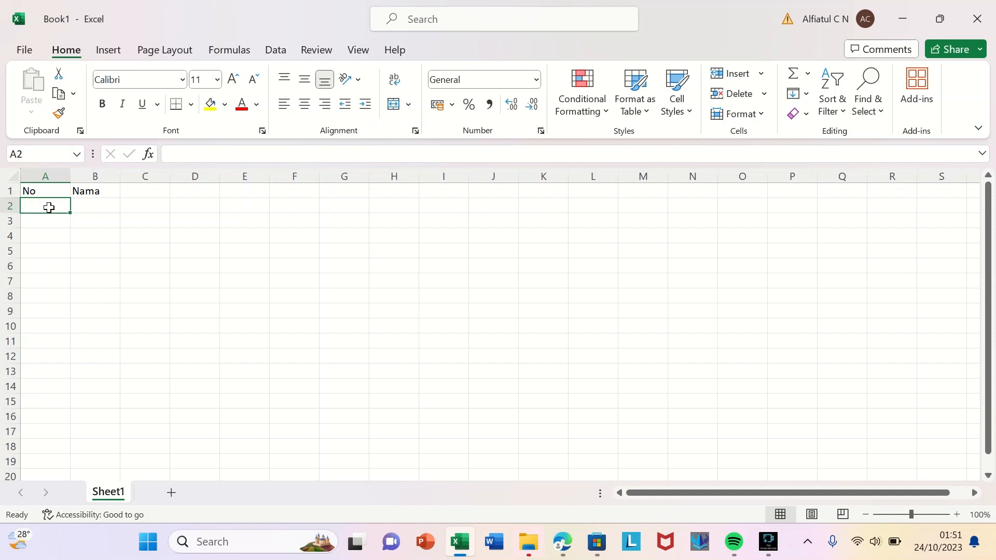
type("1")
double_click(50, 207)
key("Return")
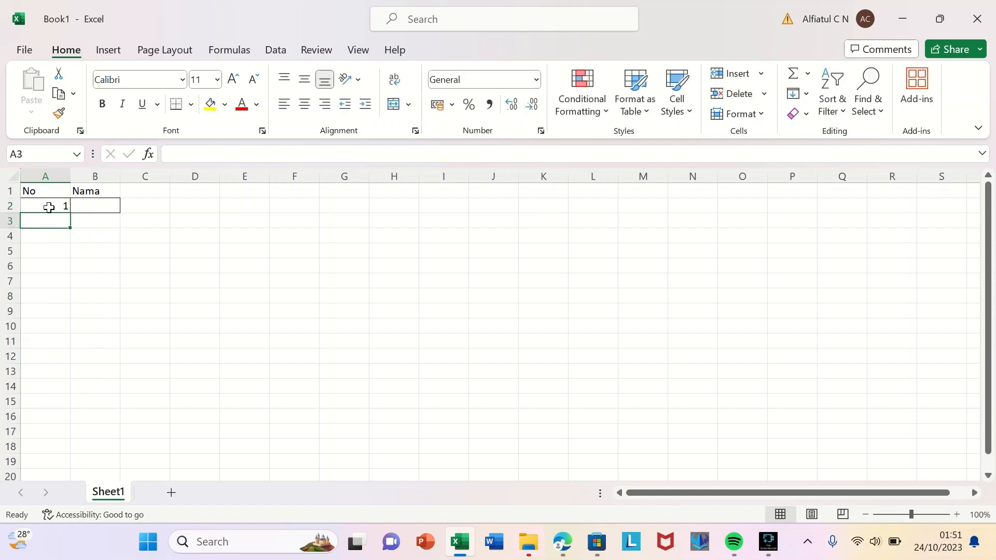
type("2")
key("Return")
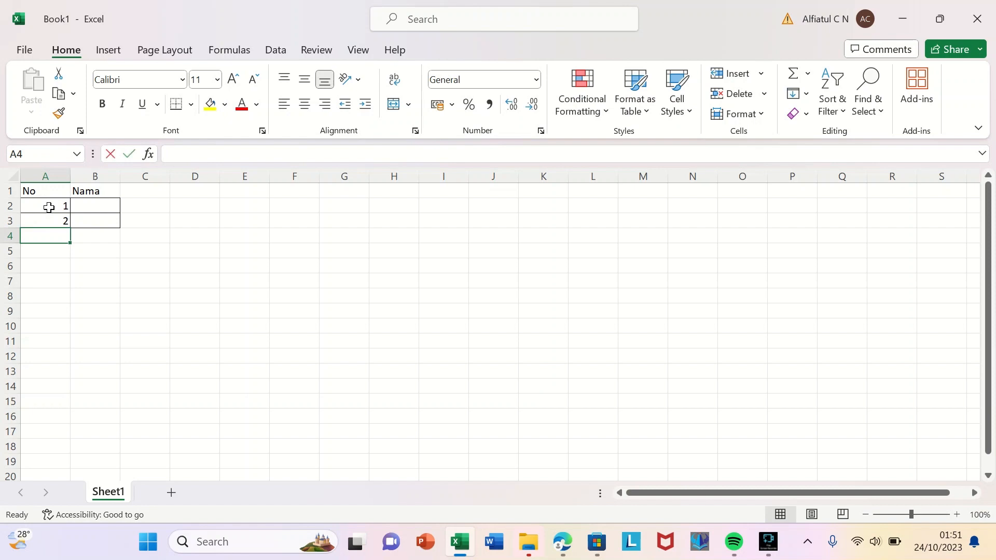
type("3")
key("Return")
- Extend the number series from A2:A4 down column A to 23 in A24
left_click(49, 208)
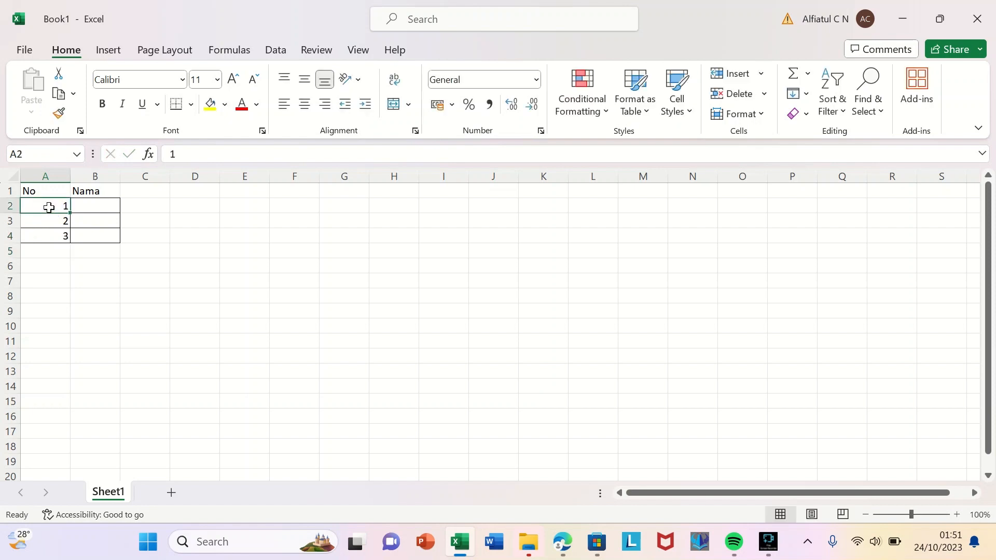
left_click_drag(49, 208, 49, 232)
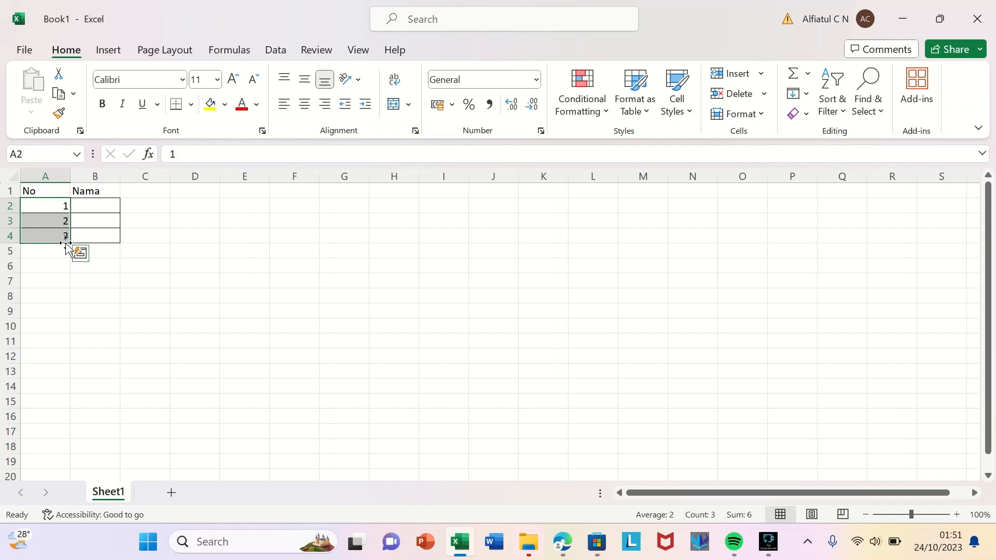
left_click_drag(72, 243, 80, 344)
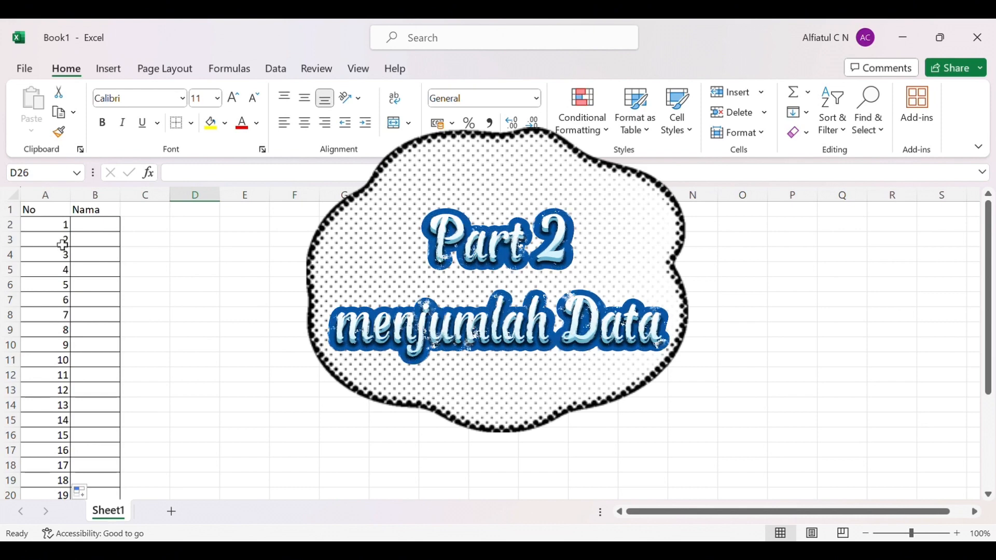
- Enter a SUM formula in A25 that adds up the range A2:A24
left_click(58, 226)
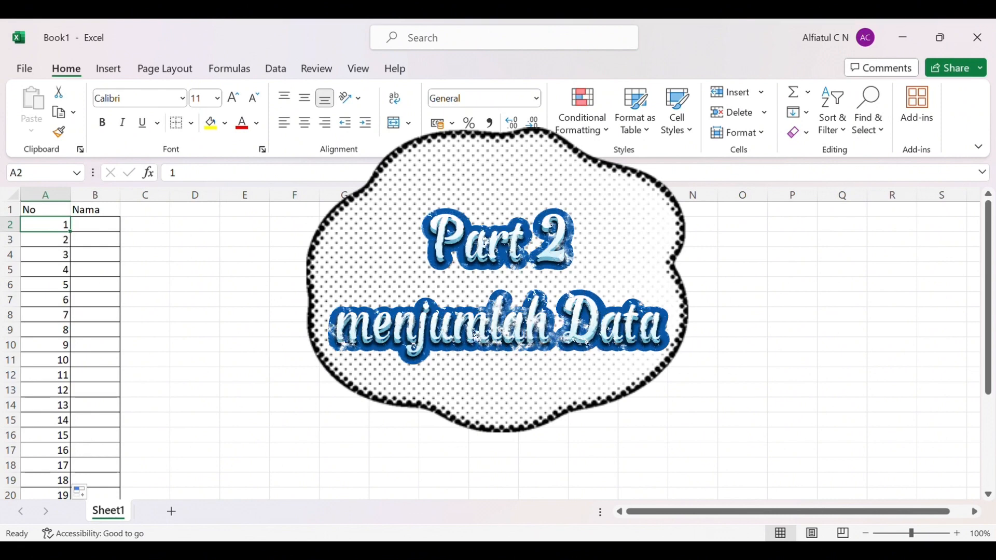
left_click_drag(993, 270, 986, 363)
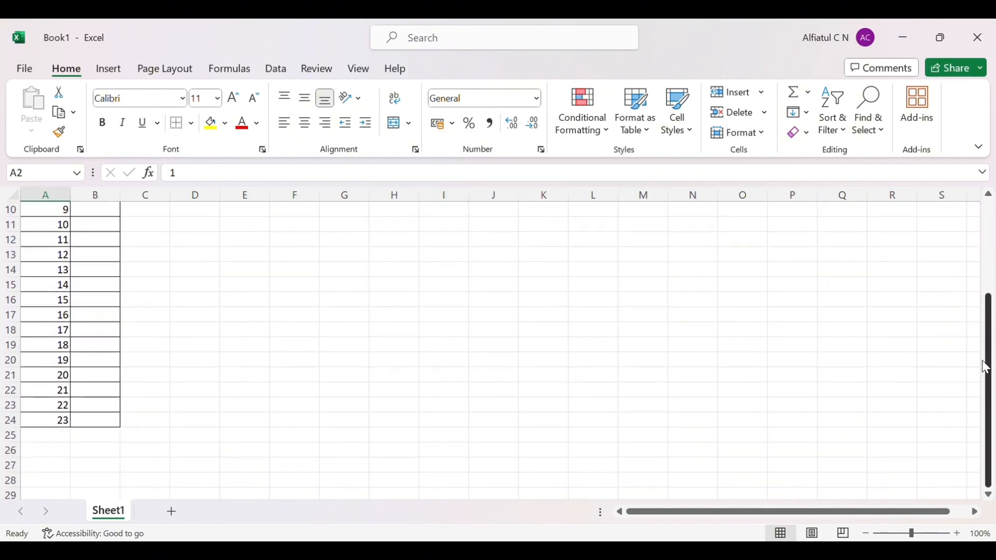
left_click(61, 439)
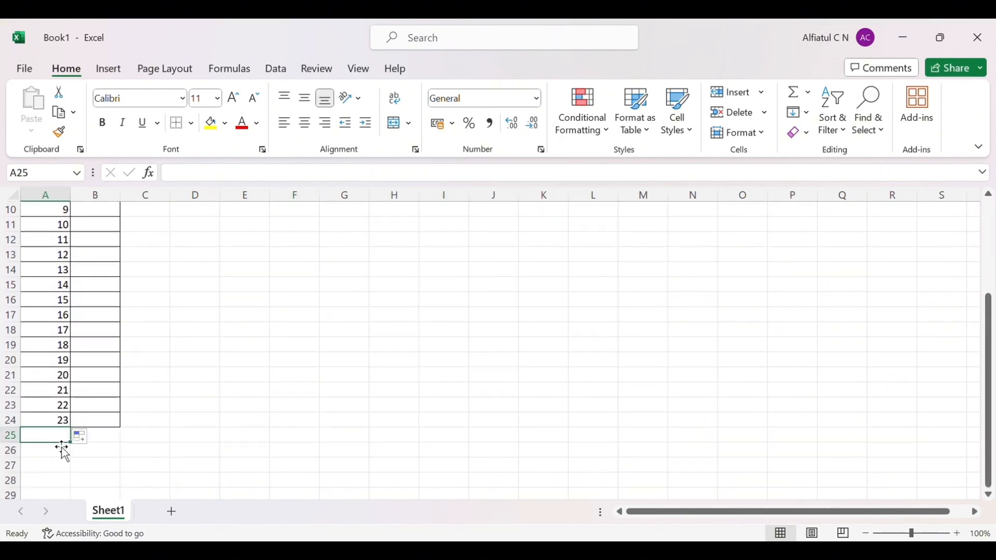
type("=")
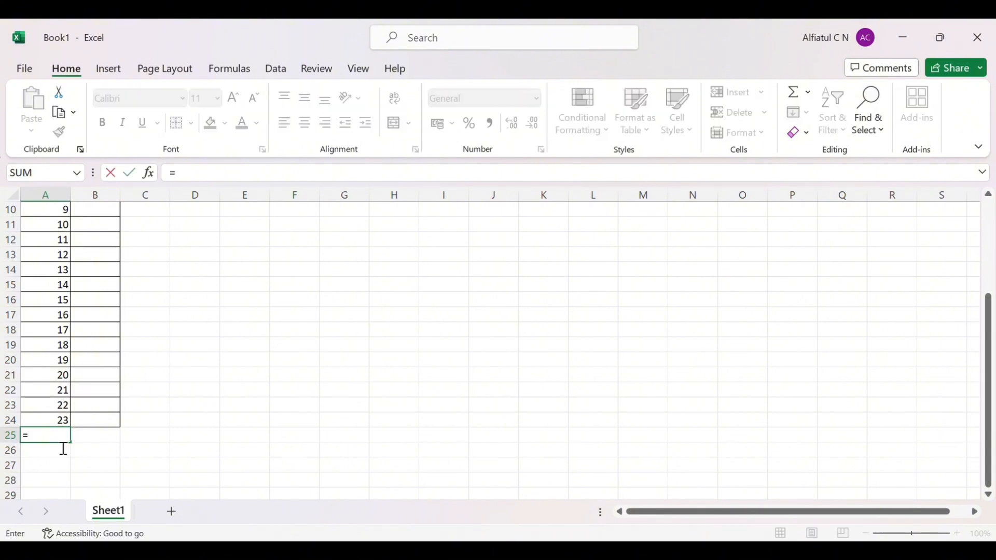
type("sum(")
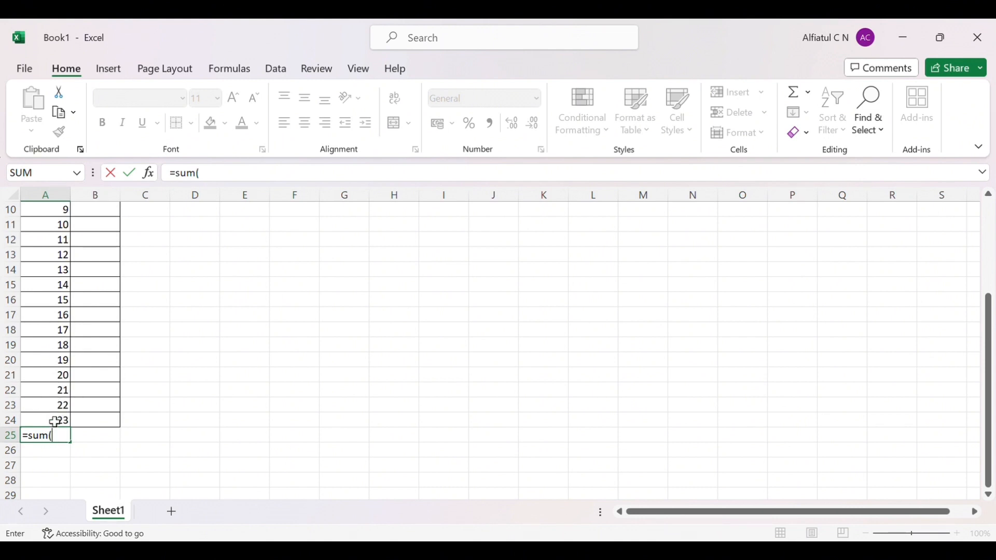
left_click_drag(58, 420, 45, 226)
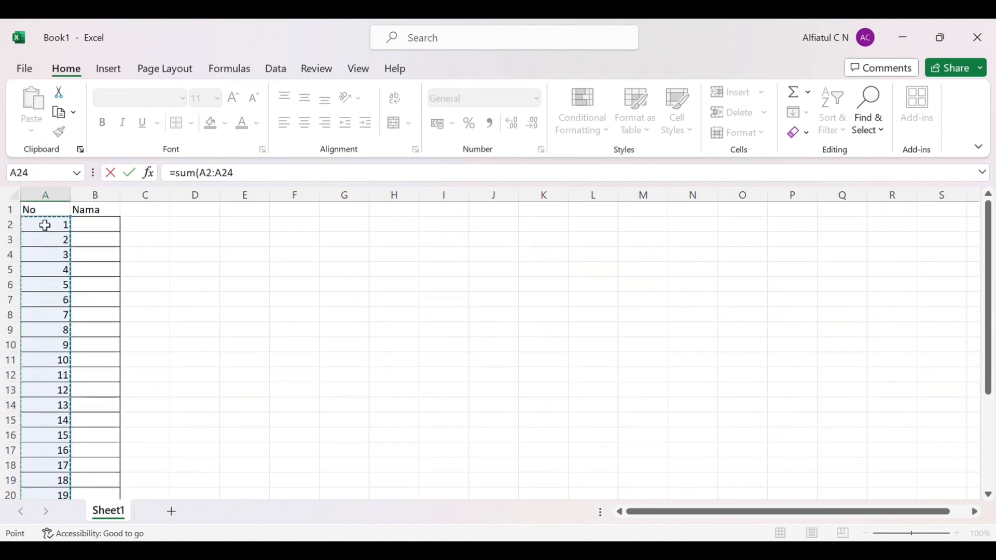
key("Return")
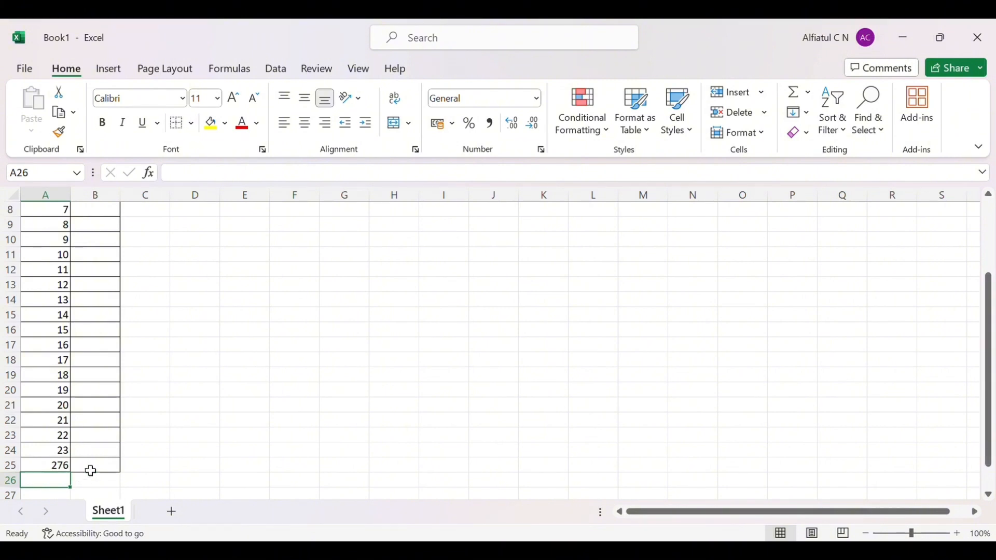
- Delete the SUM formula from cell A25
left_click(58, 469)
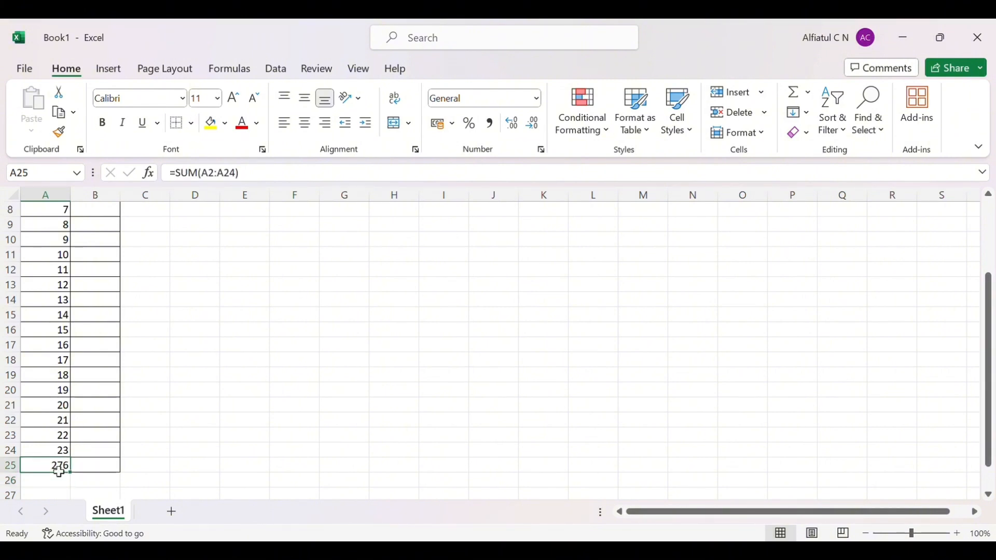
key("BackSpace")
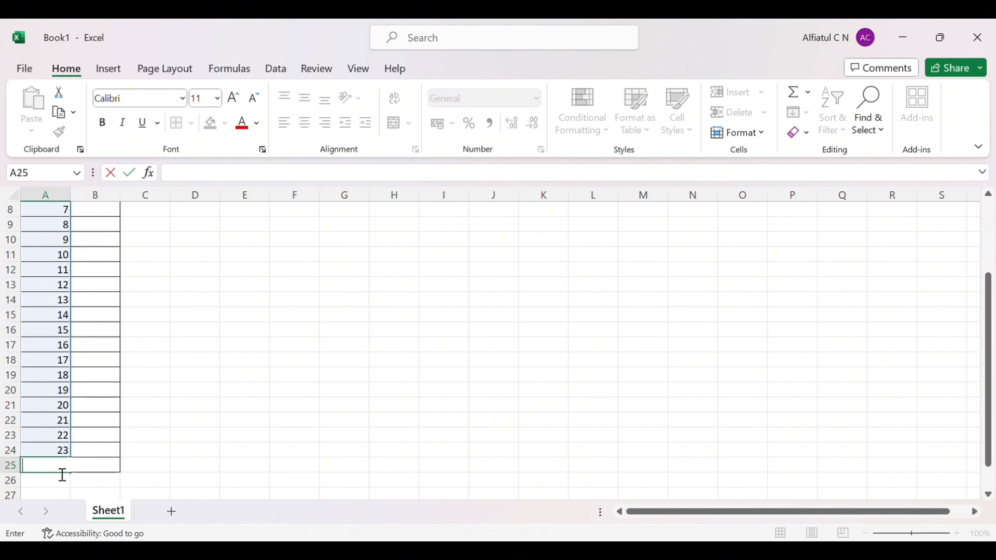
left_click(58, 470)
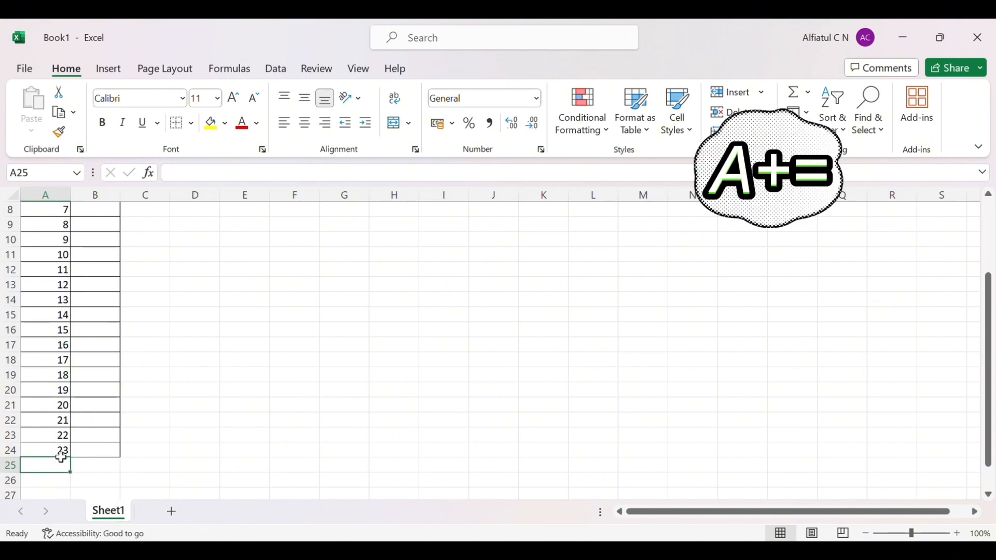
- Total the numbers in A2:A24 with AutoSum, placing the result in A25, and select that cell
left_click_drag(62, 449, 36, 230)
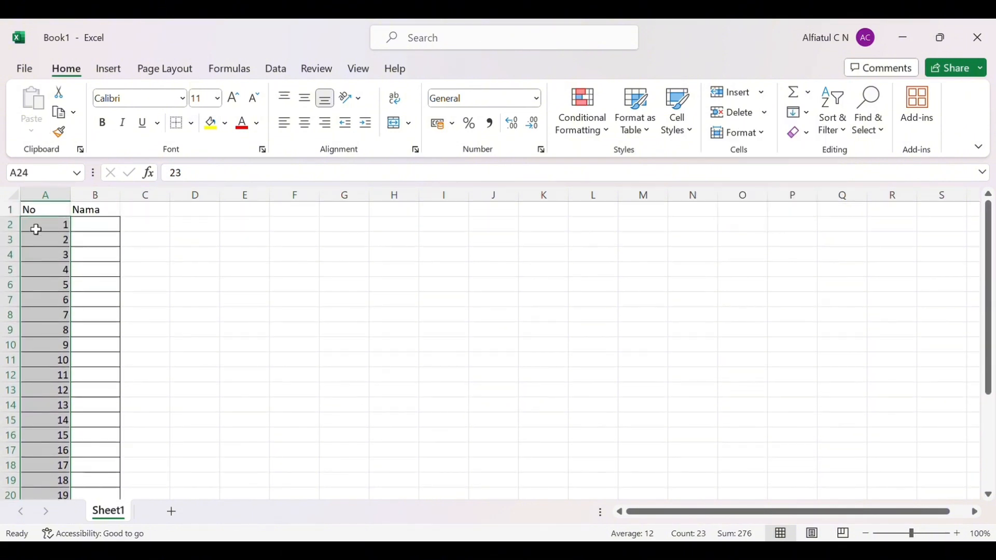
key("alt+equal")
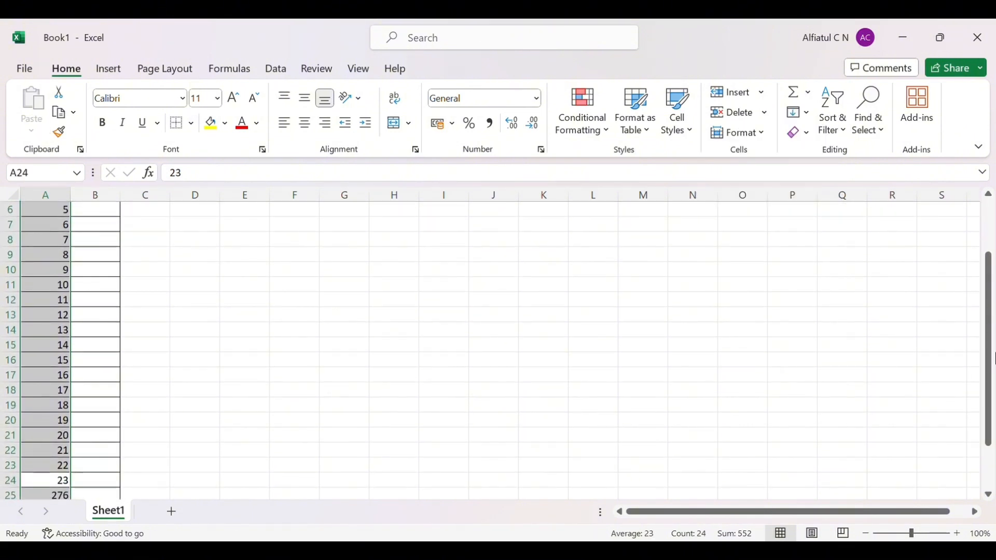
left_click_drag(990, 345, 990, 383)
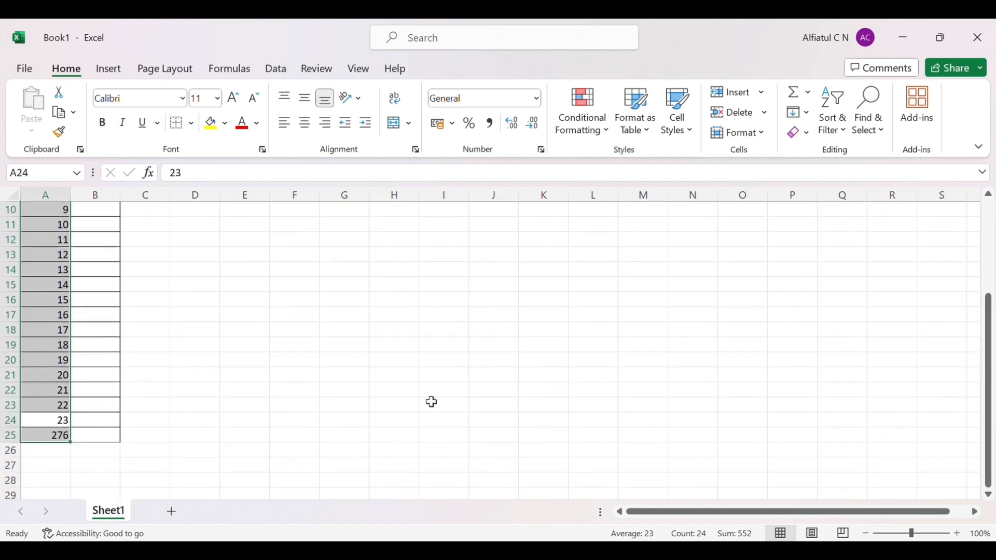
left_click(69, 440)
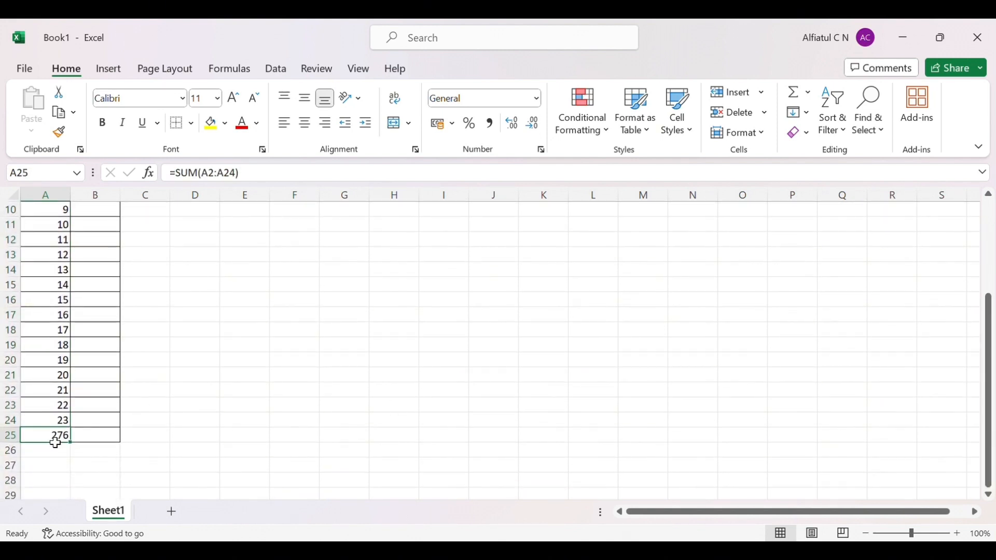
key("ctrl+b")
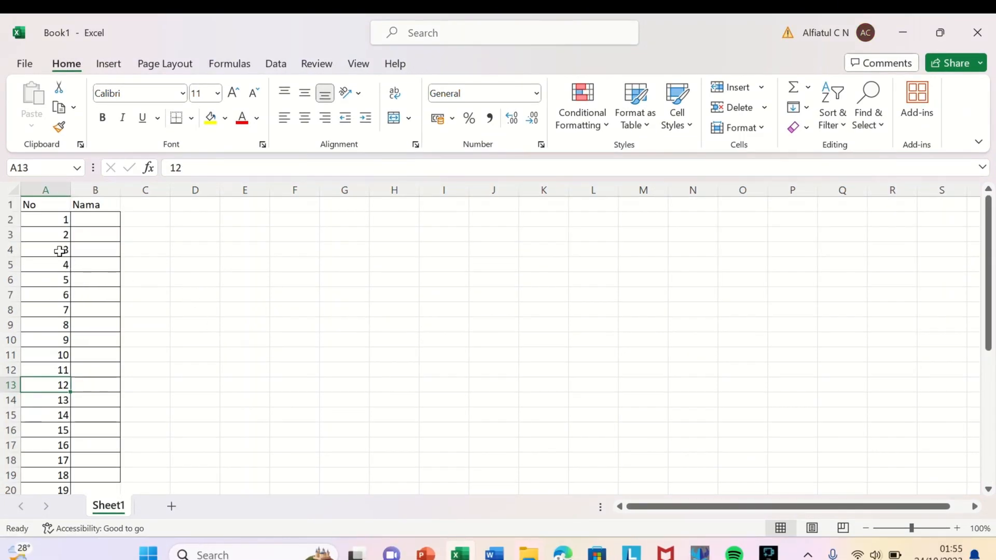
- Insert a blank cell at A3, shifting the existing cells right
left_click(35, 235)
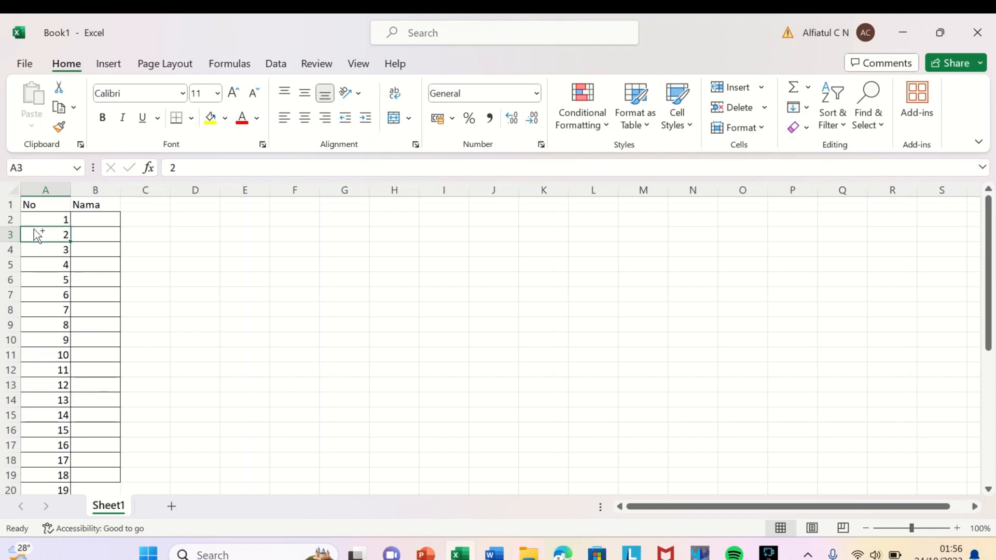
key("ctrl+shift+plus")
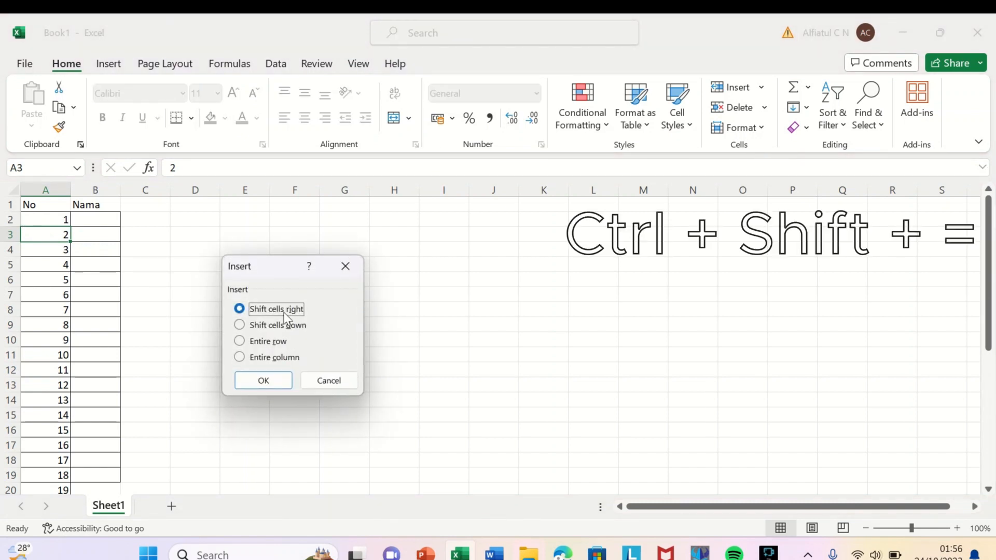
left_click(263, 379)
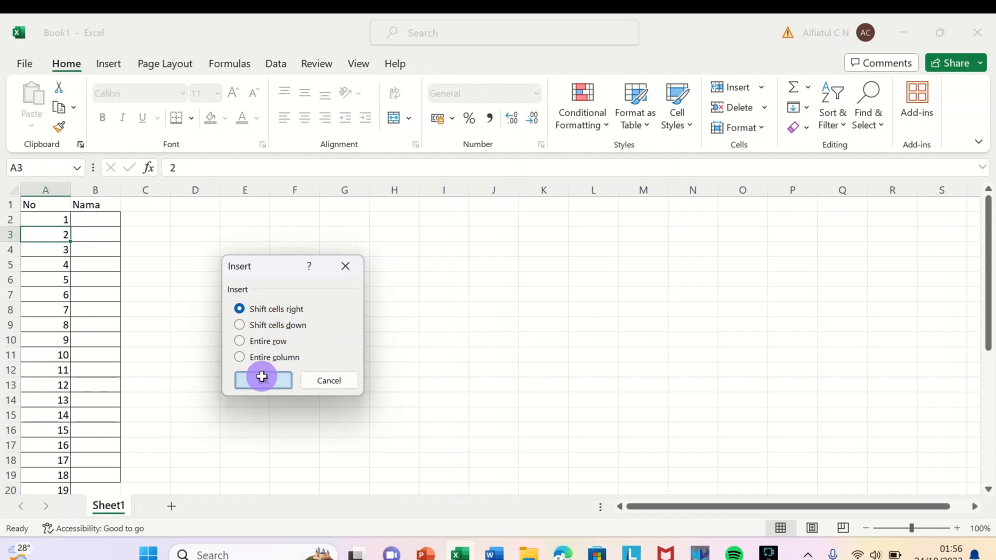
- Insert a blank cell at A4, shifting the existing cells down
left_click(65, 251)
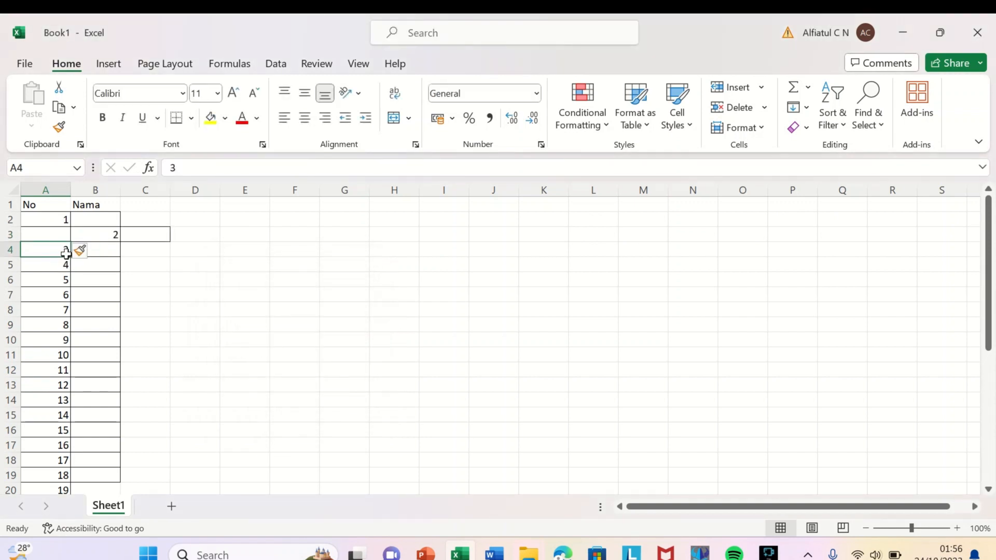
key("ctrl+shift+equal")
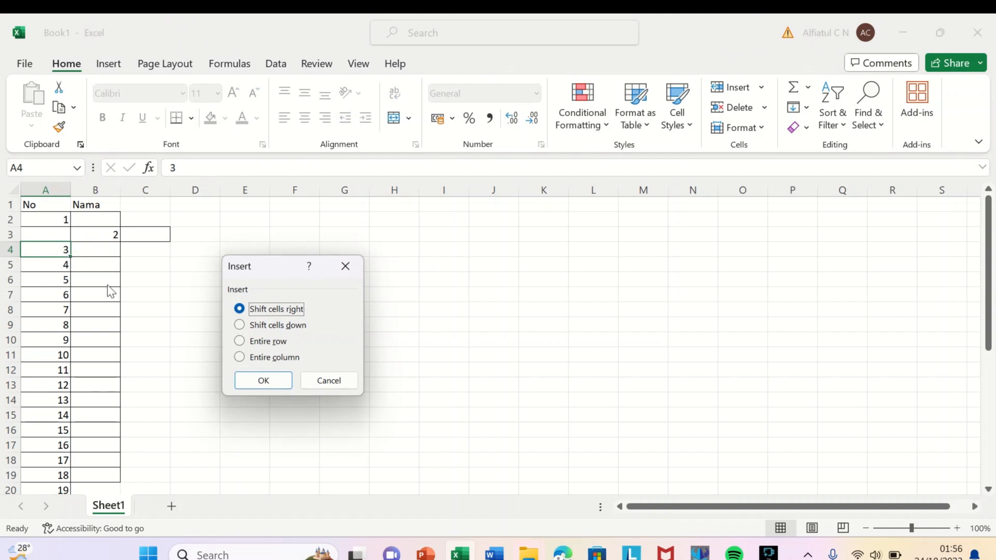
left_click(263, 325)
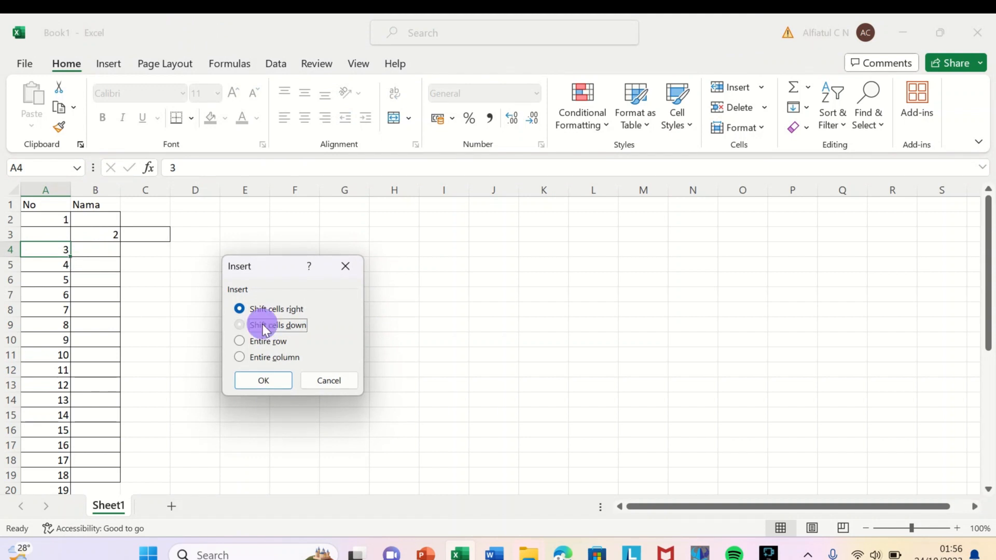
left_click(258, 379)
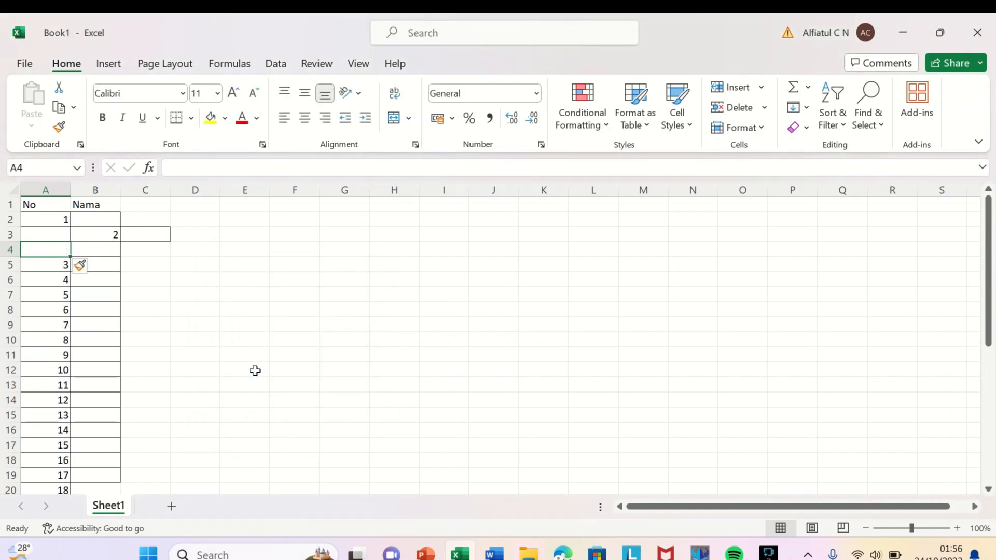
- Insert an entire blank row at row 5, above the number 3
left_click(48, 269)
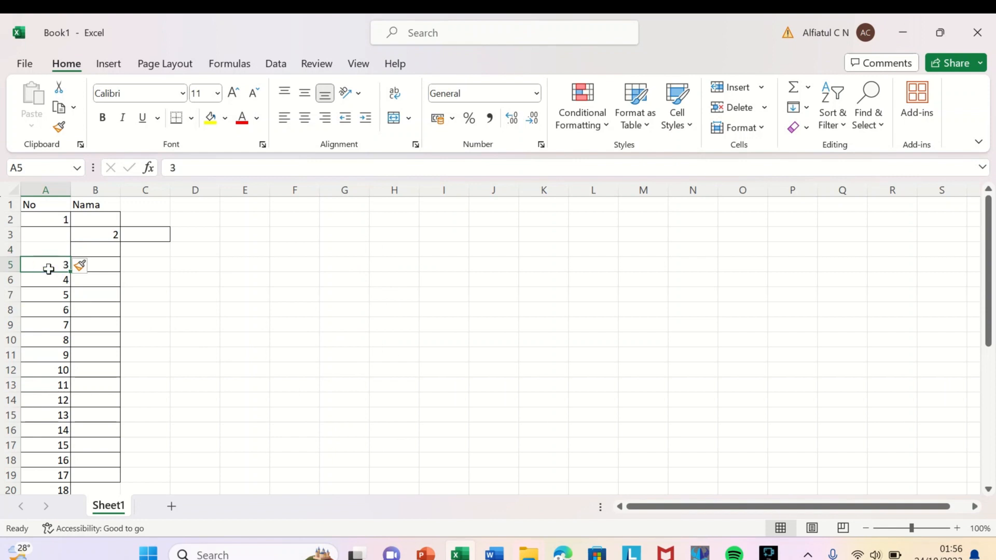
key("ctrl+shift+equal")
left_click(239, 341)
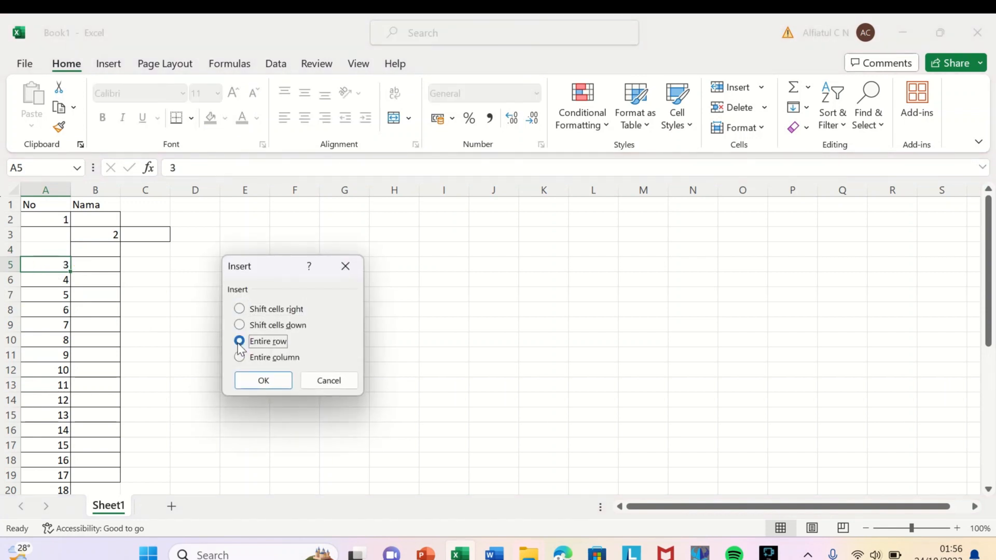
left_click(261, 381)
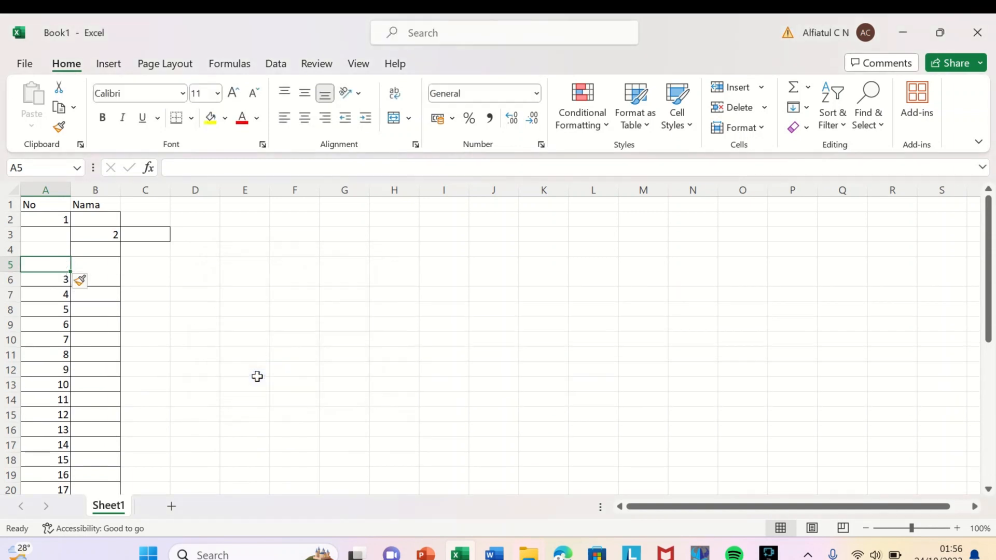
- Insert an entire column at column A, starting from cell A8
left_click(61, 309)
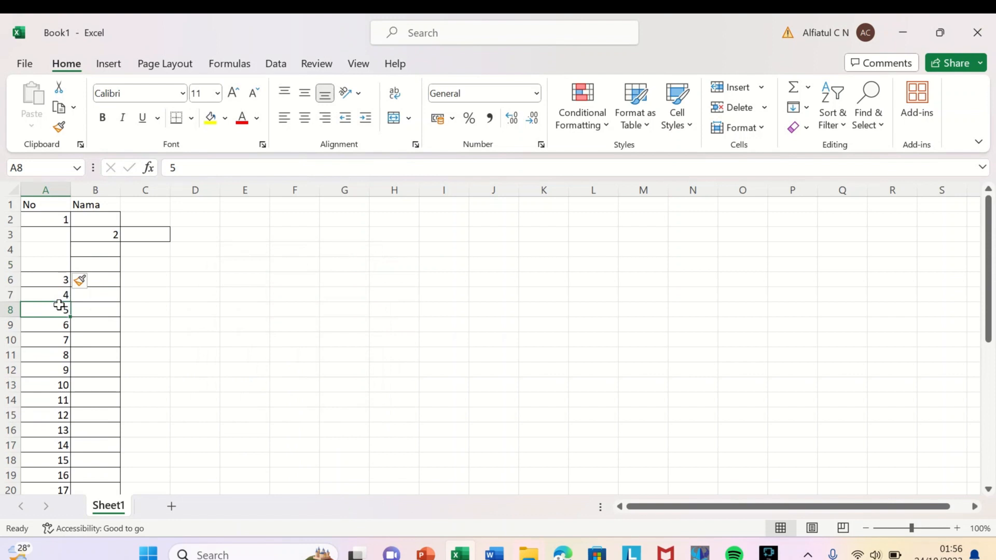
key("ctrl+shift+plus")
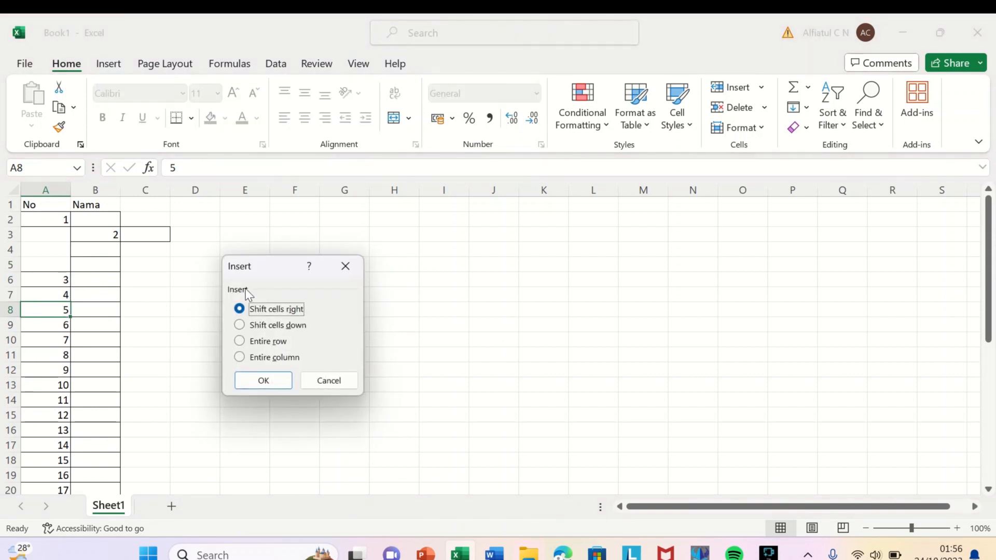
left_click(240, 357)
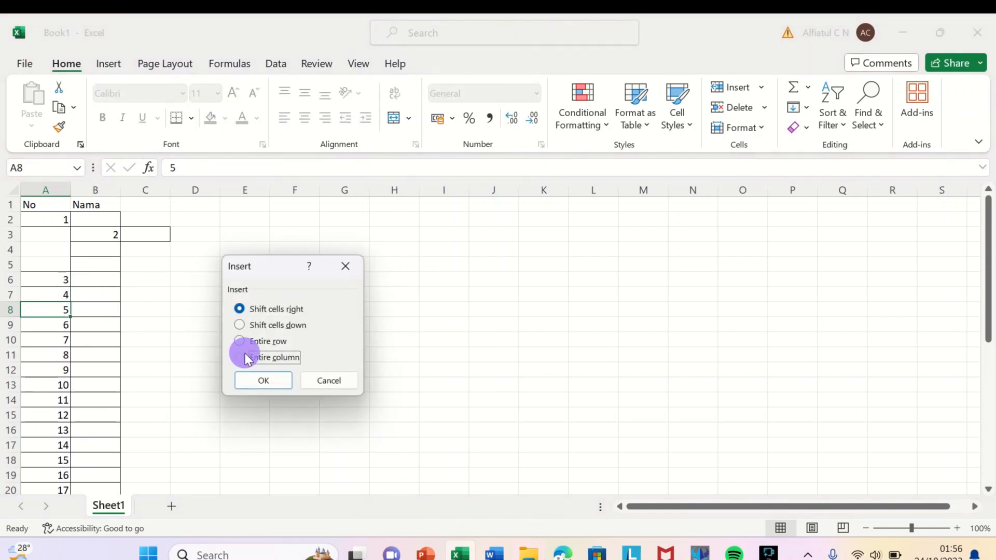
left_click(247, 385)
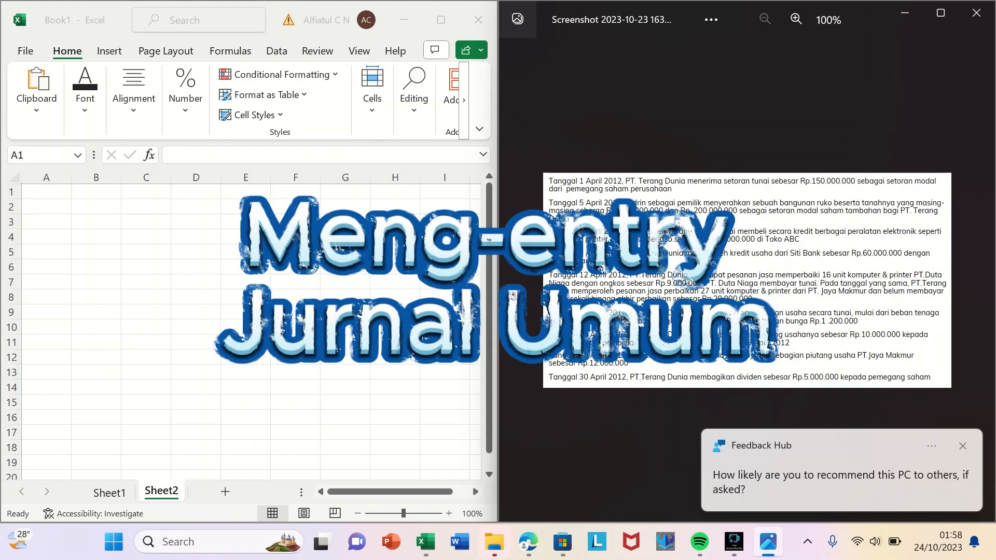
- Enter the journal title "Jurnal Umum" in A1 and the company name "PT. Terang Dunia" in A2 of Sheet2
left_click(52, 180)
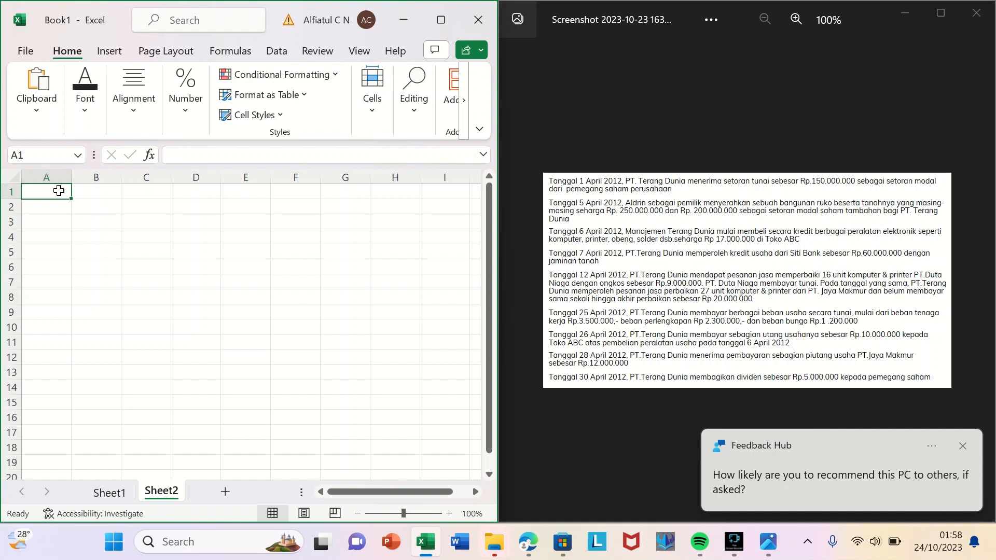
type("Jur")
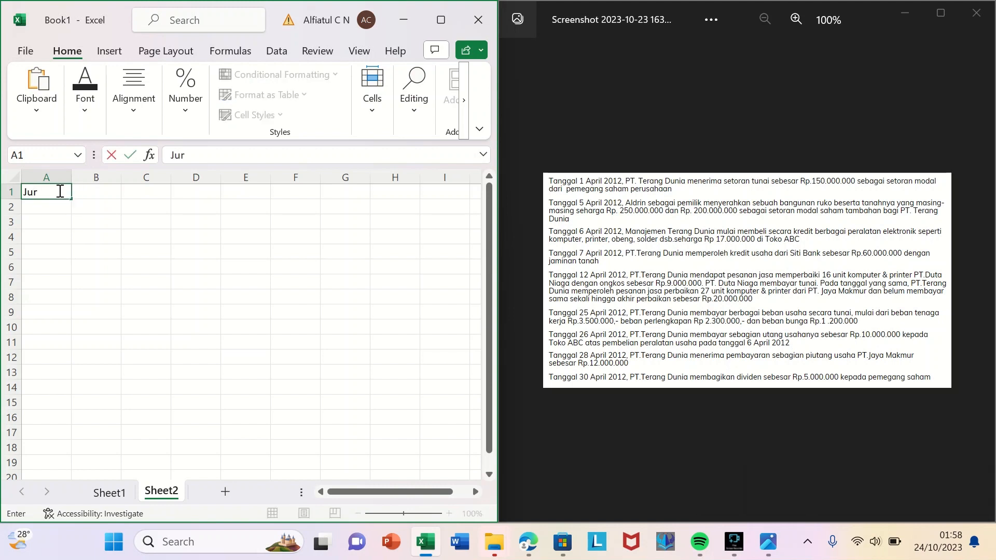
type("nal Umum")
key("Return")
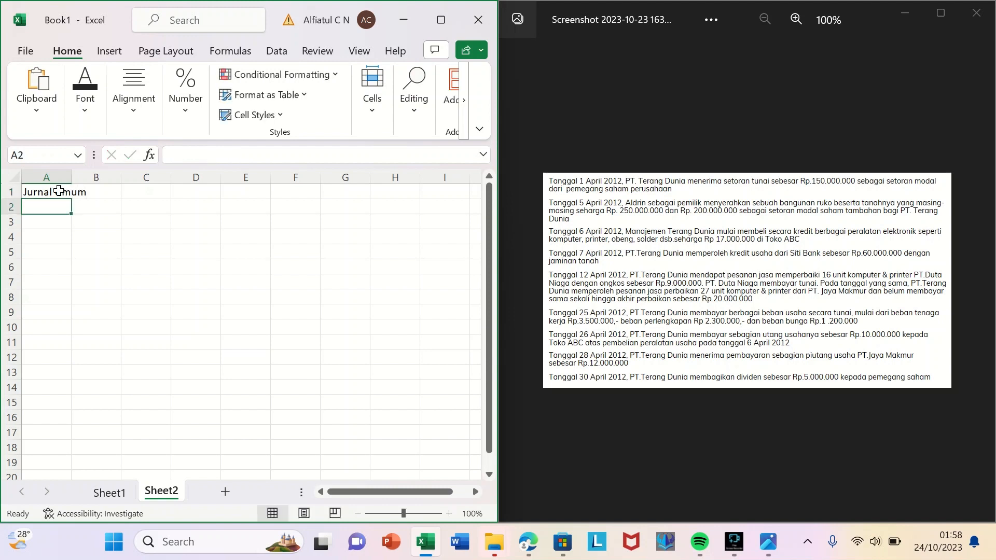
type("P")
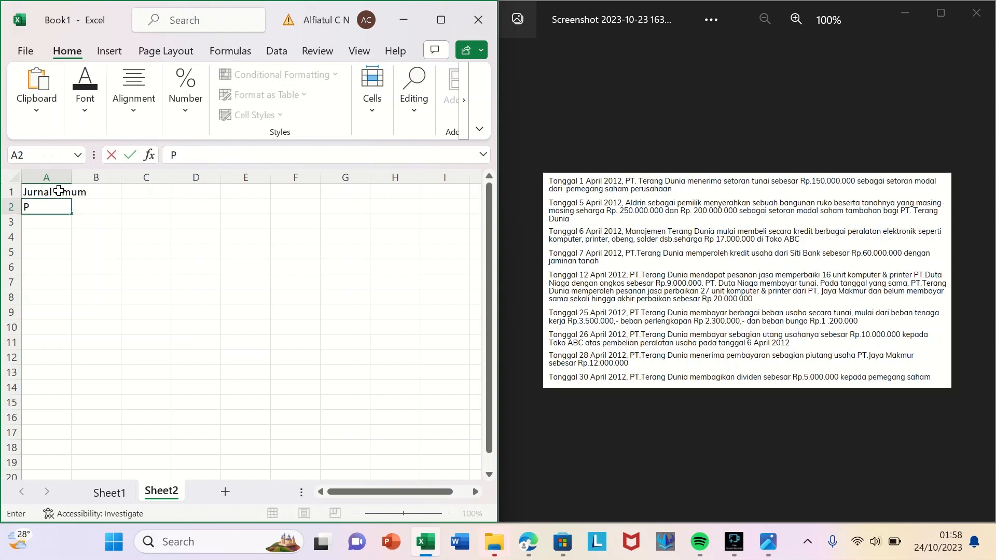
type("T. Terang Dun")
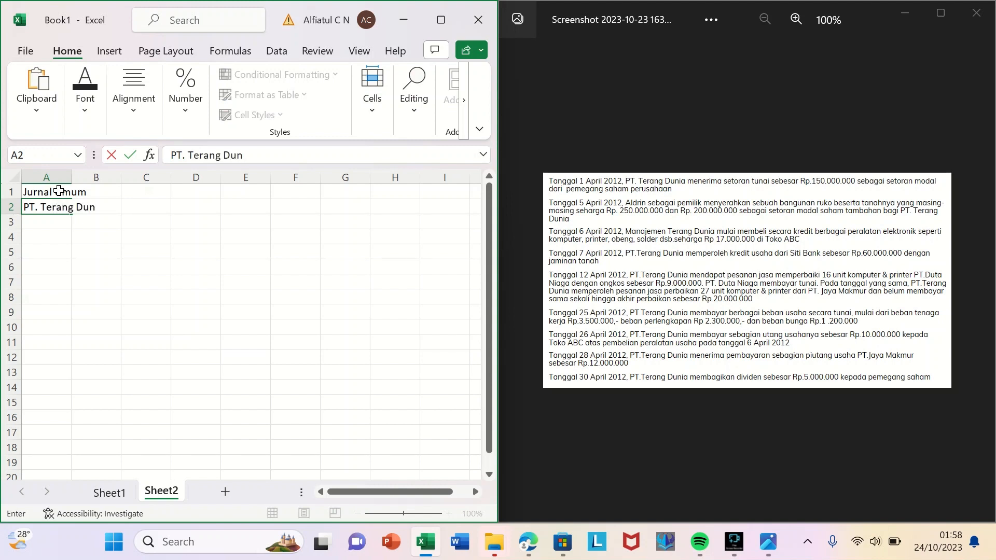
type("ia")
key("Return")
- Enter the period line "Per 30 April 2012" in A3, below the company name
type("P")
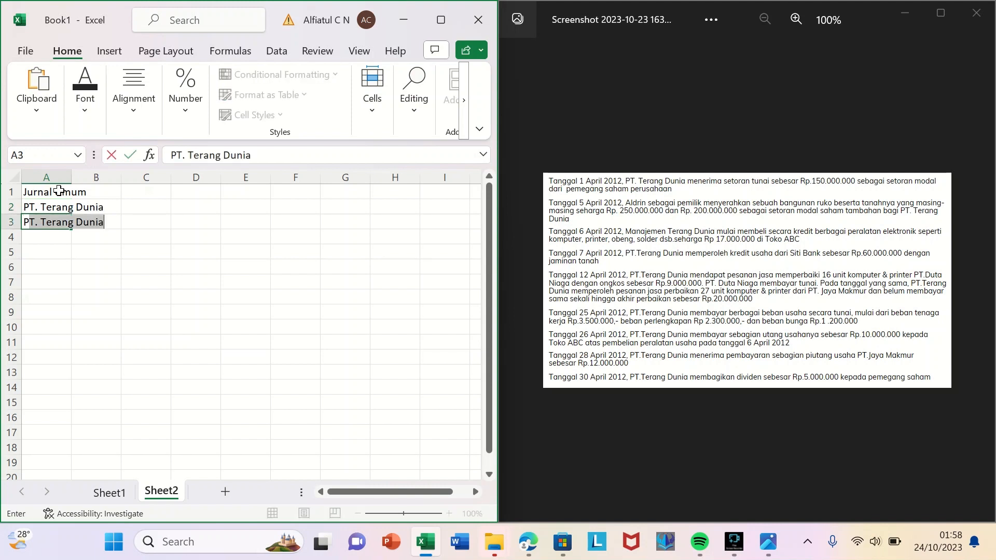
type("er")
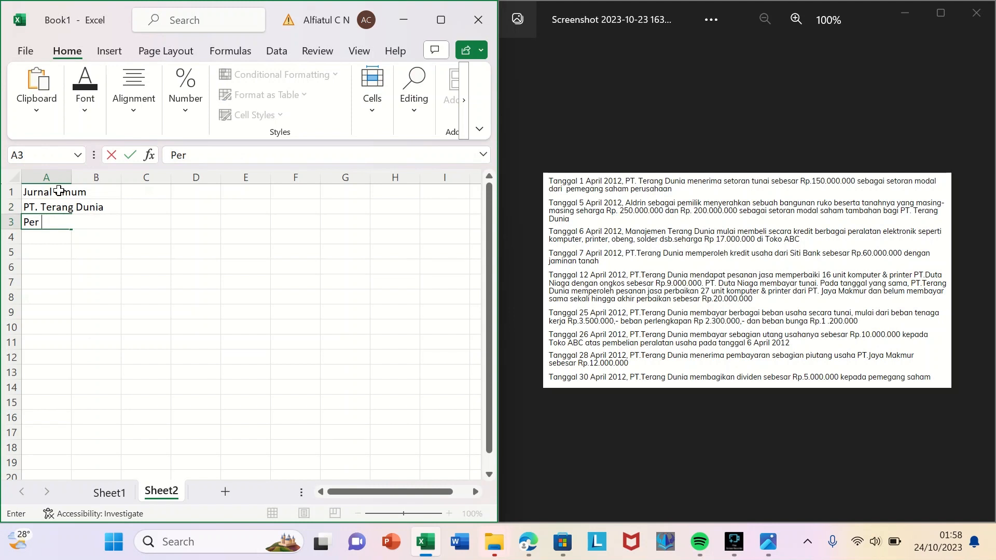
type(" 30 April 201")
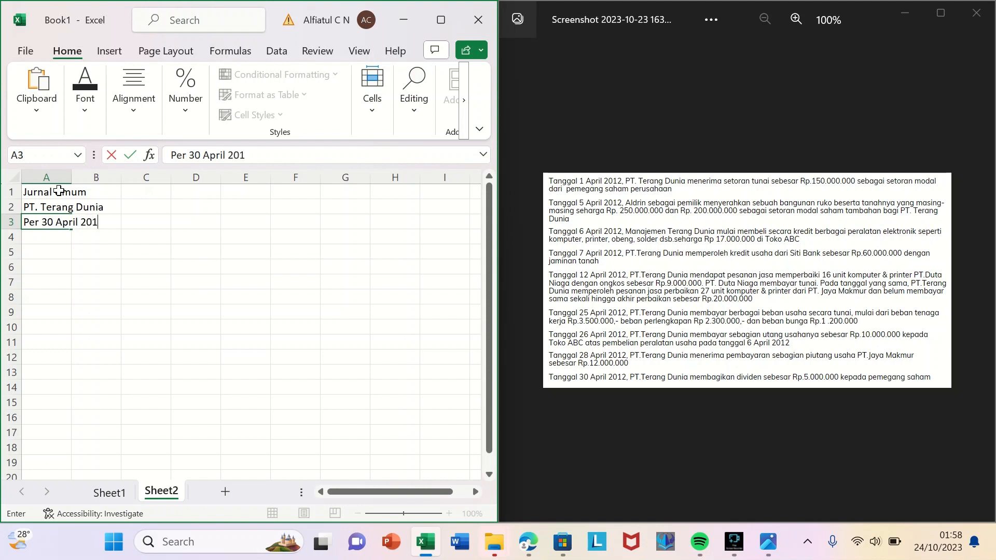
type("2")
- Enter the journal column headers Tanggal, Keterangan, Ref, Debit and Kredit in cells A5 to E5
left_click(51, 254)
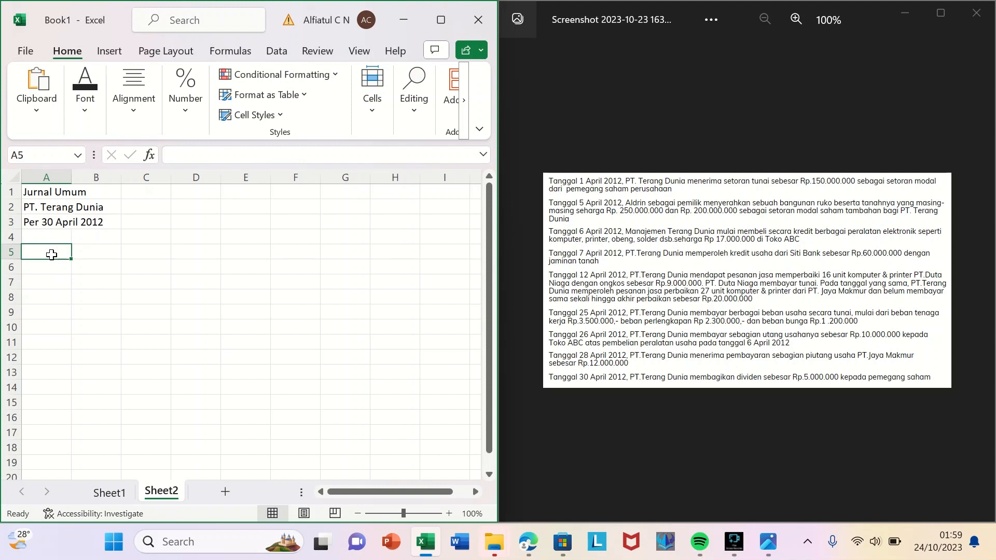
type("Tangg")
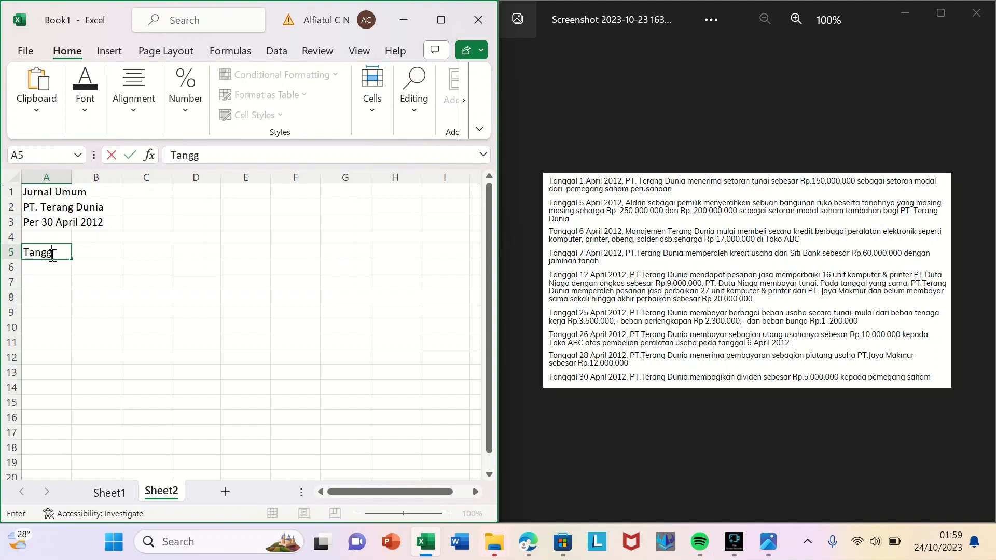
key("Caps_Lock")
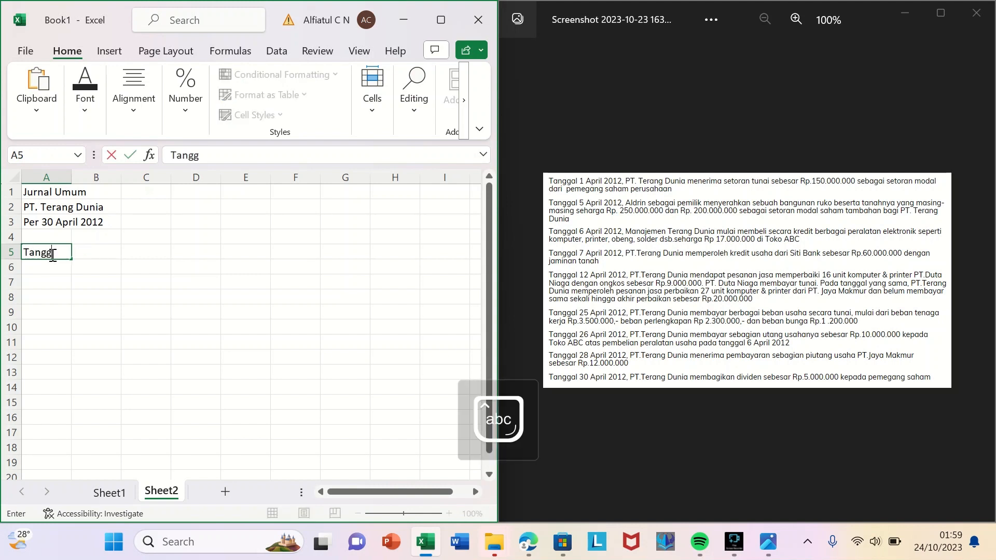
type("al")
key("Tab")
type("Ke")
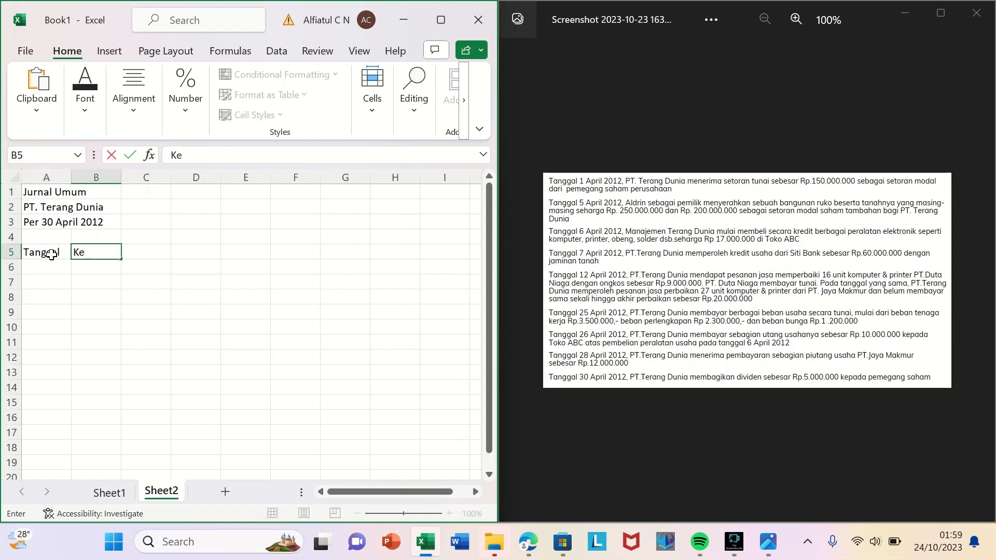
type("terangan")
key("Tab")
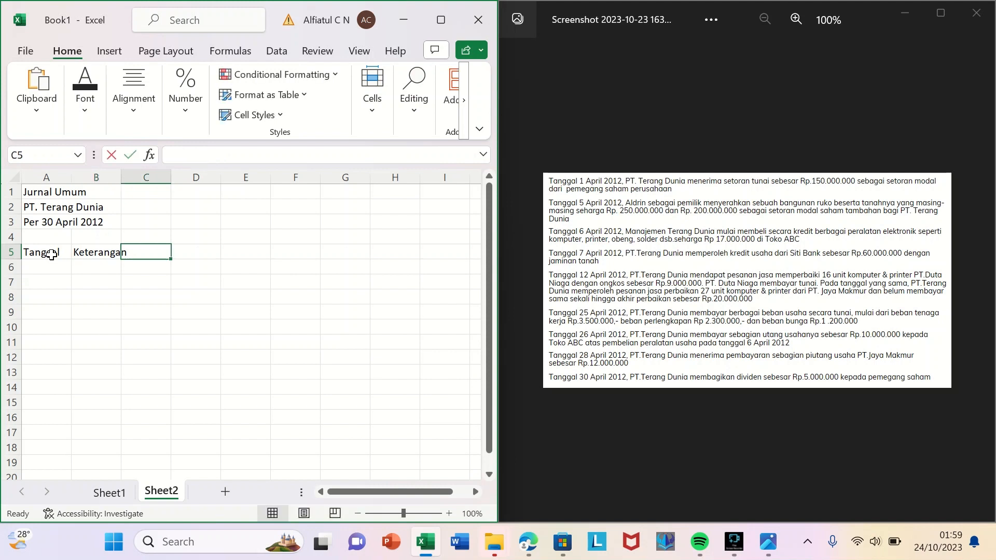
type("Ref")
key("Tab")
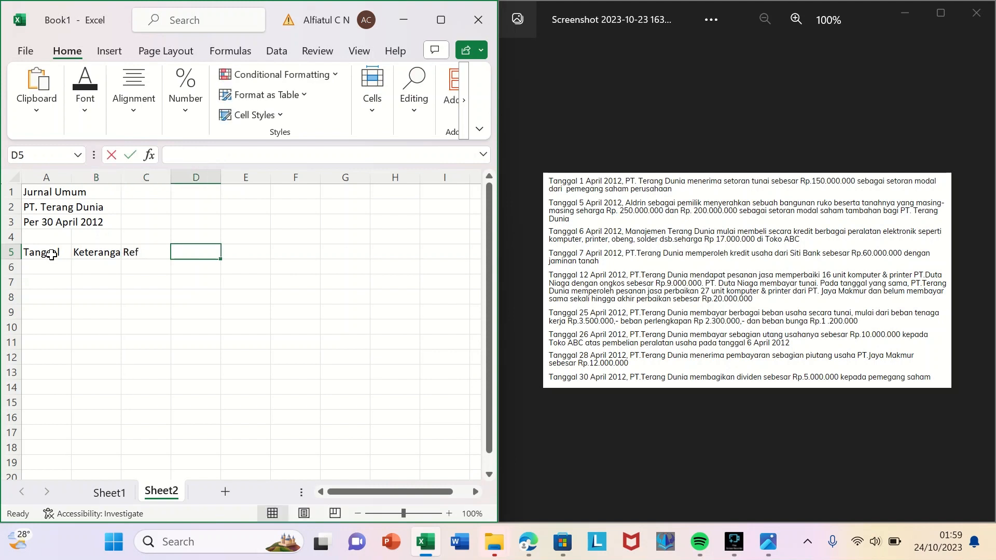
type("Debit")
key("Tab")
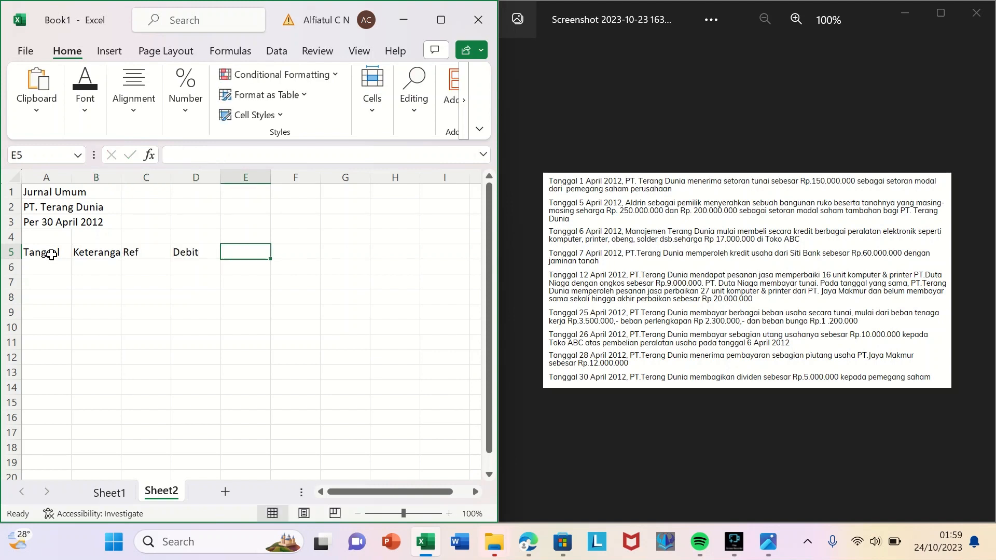
type("Kredit")
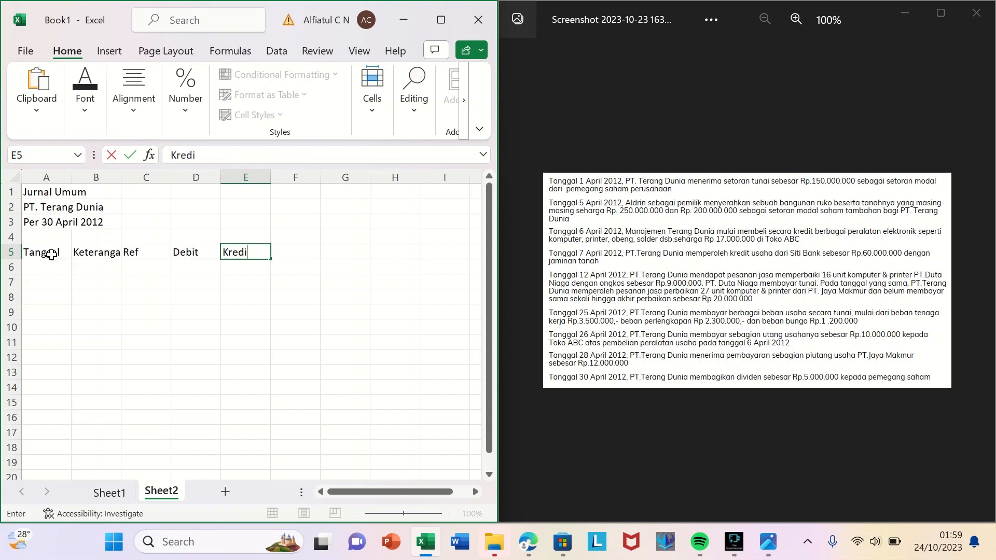
- Enter the first entry's date 1 April in A6 with the accounts Kas in B6 and Modal Saham in B7
left_click(43, 271)
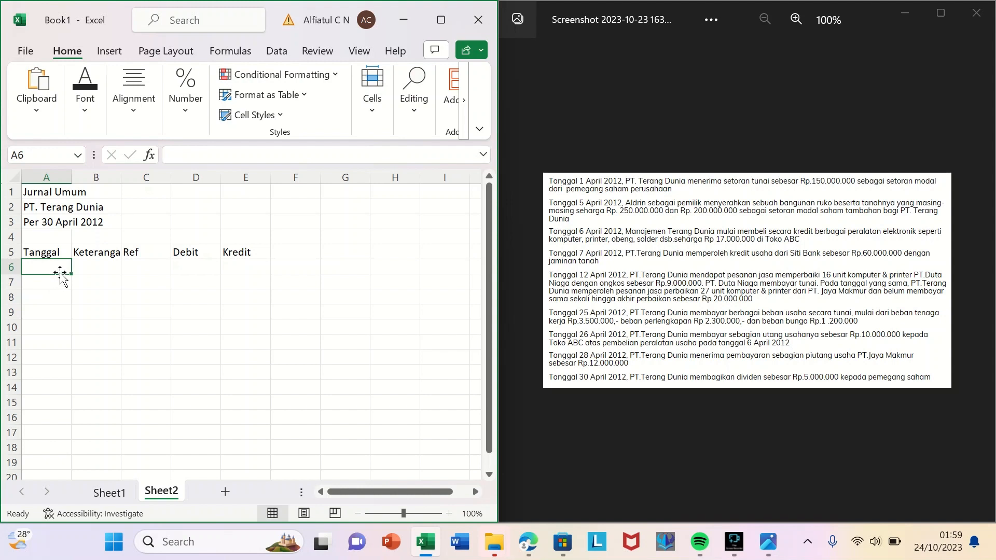
type("1 April")
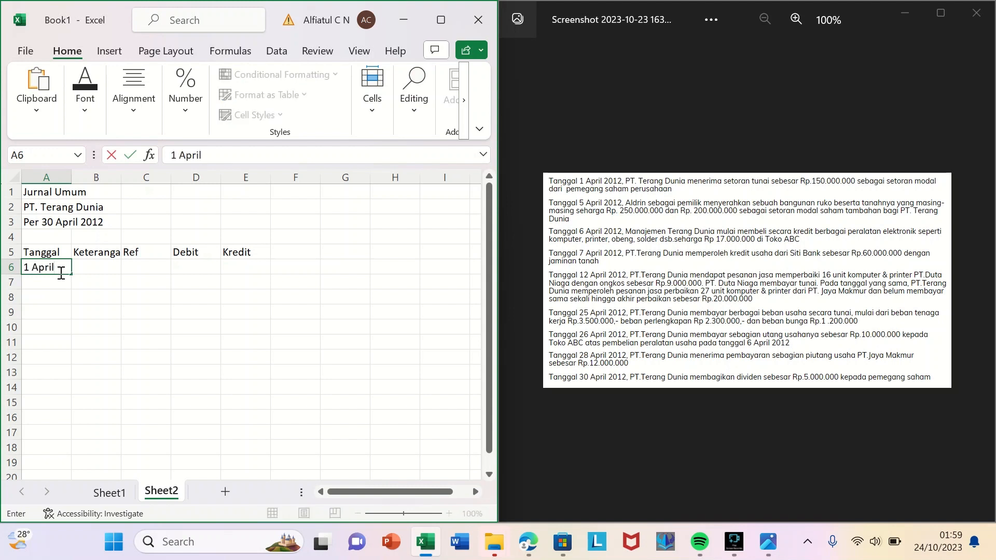
key("Tab")
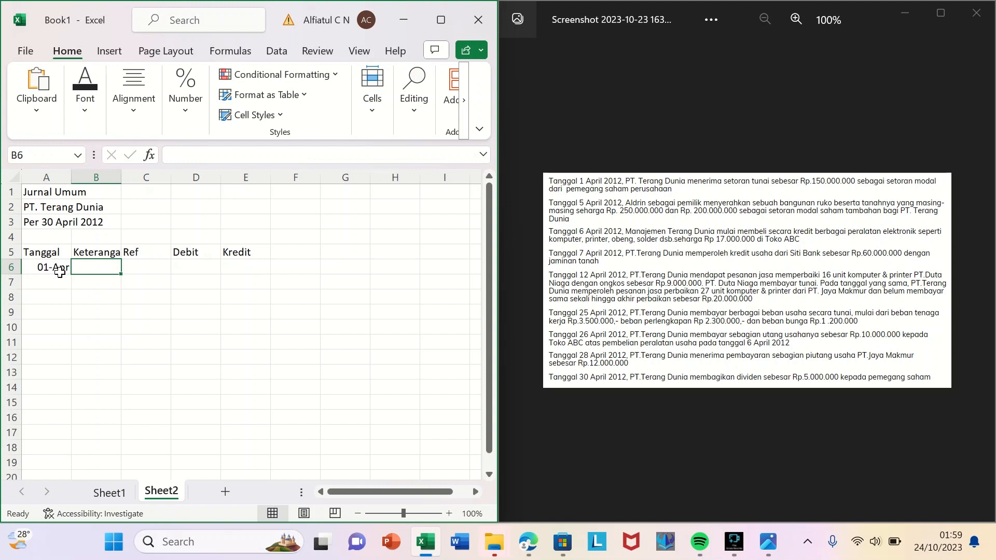
type("Kas")
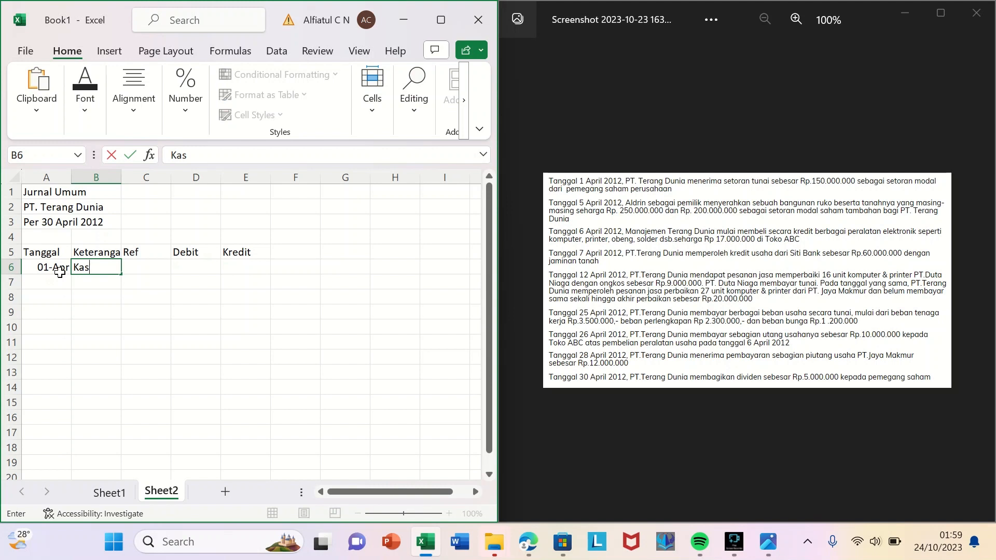
key("Return")
type("M")
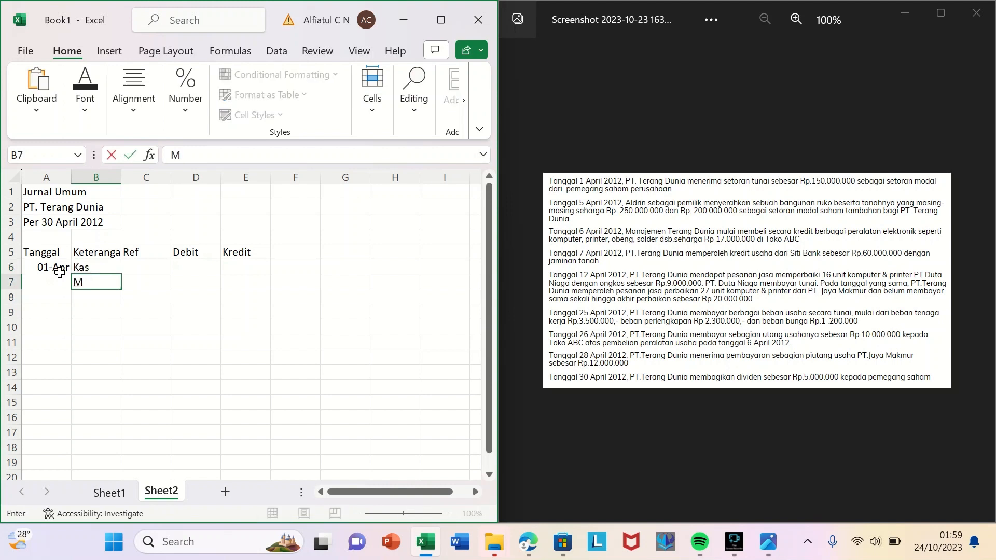
type("odal Saham")
- Enter 150000000 as the debit for Kas in D6 and as the credit for Modal Saham in E7
left_click(191, 267)
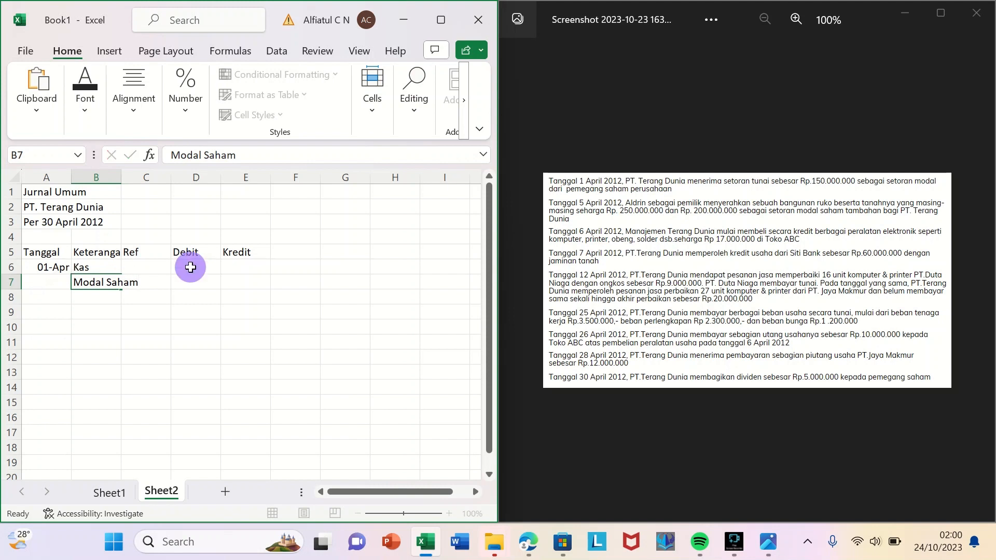
type("150")
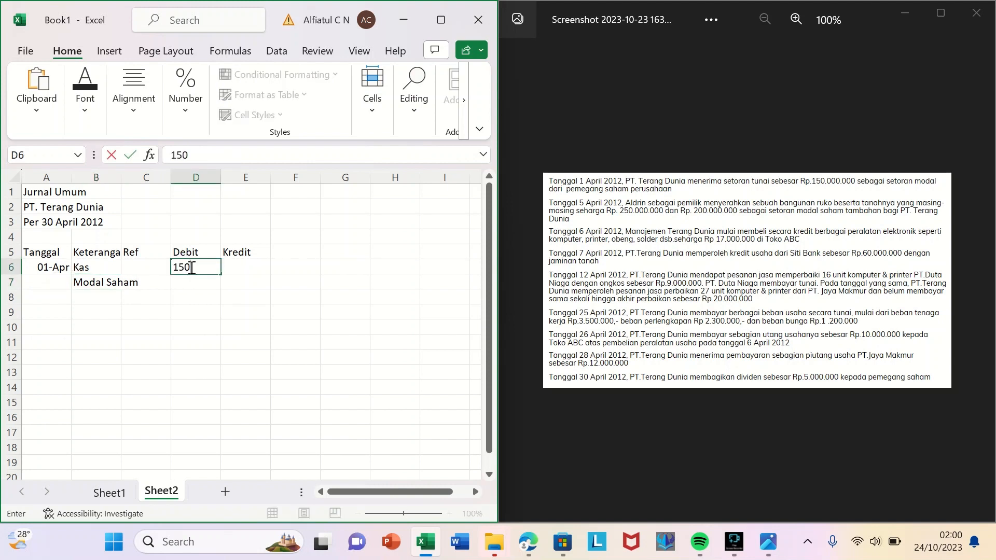
type("000000")
key("Return")
key("Tab")
type("1")
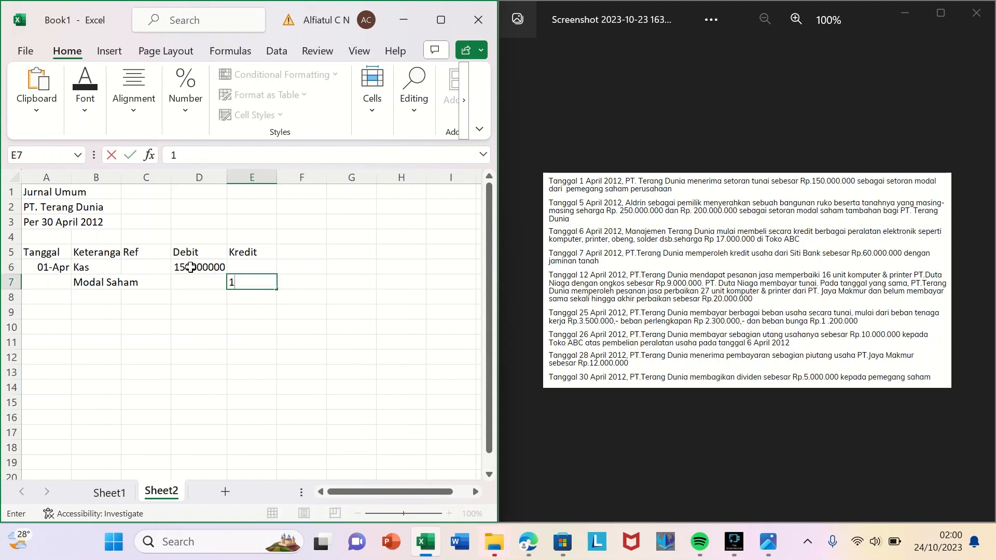
type("50000000")
left_click_drag(191, 267, 235, 456)
left_click(274, 161)
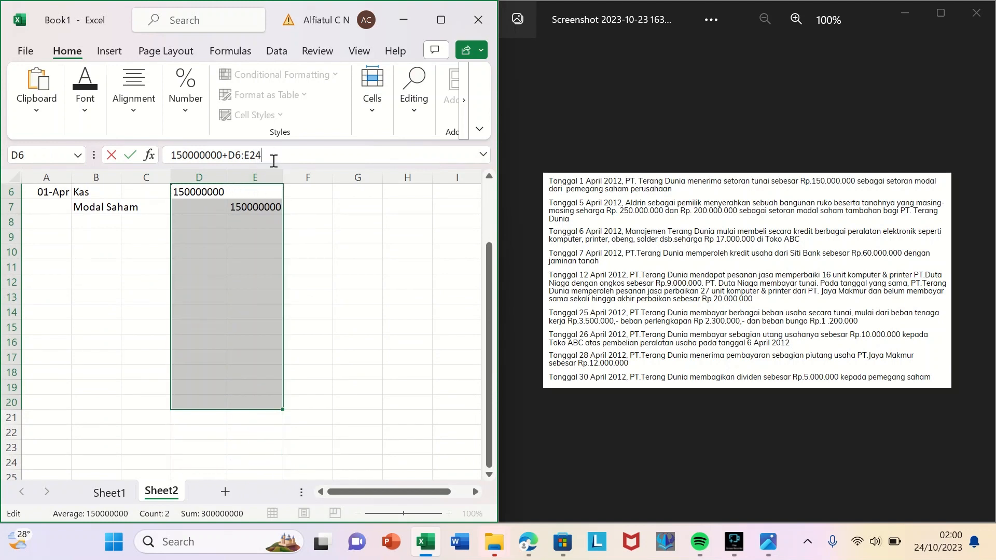
left_click(205, 190)
left_click_drag(124, 220, 262, 446)
- Apply the Accounting number format to the Debit and Kredit cells D6:E30
left_click(203, 192)
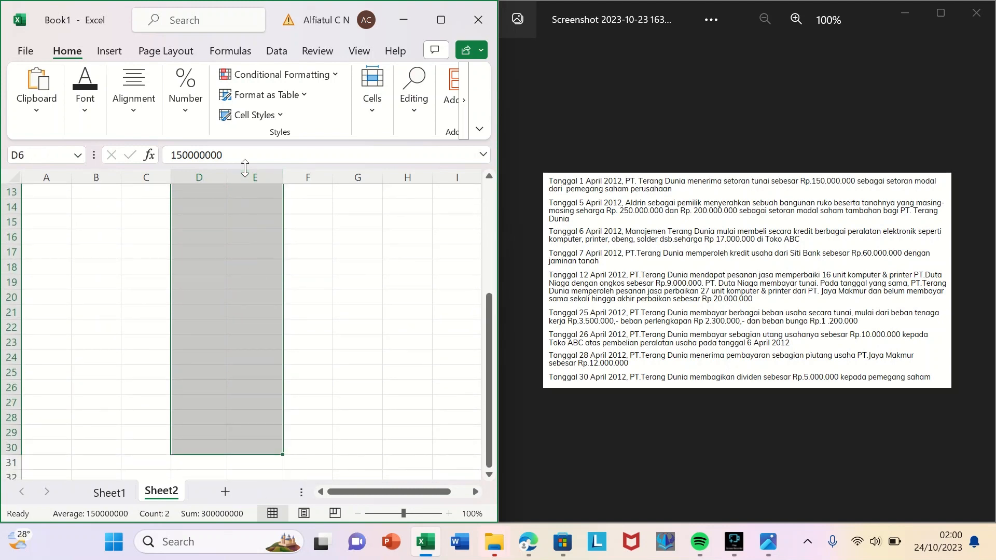
left_click(262, 112)
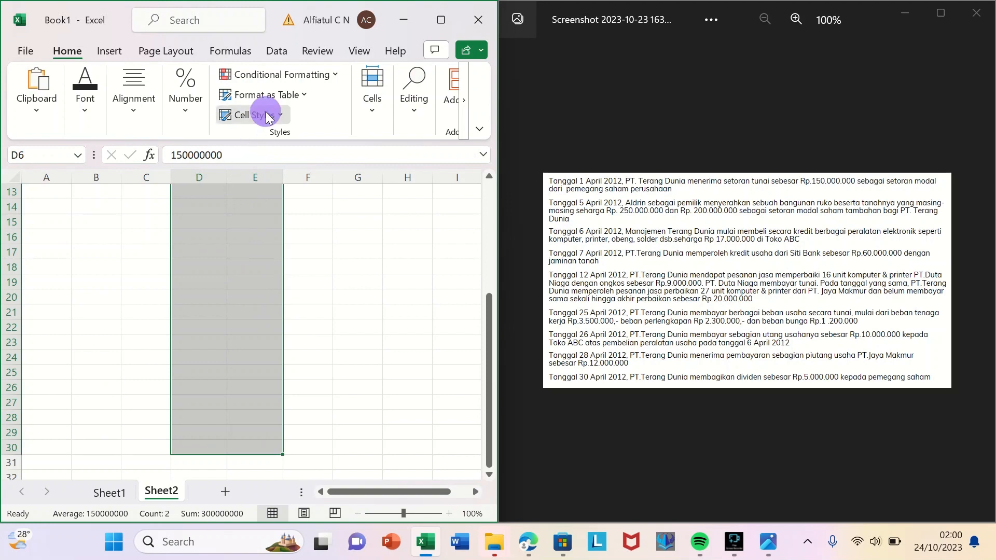
left_click(185, 116)
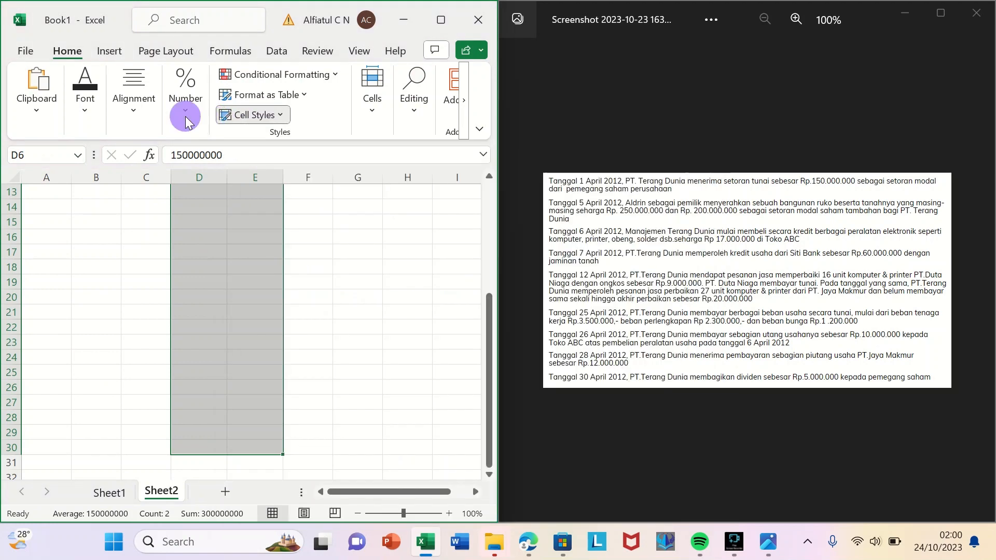
left_click(204, 156)
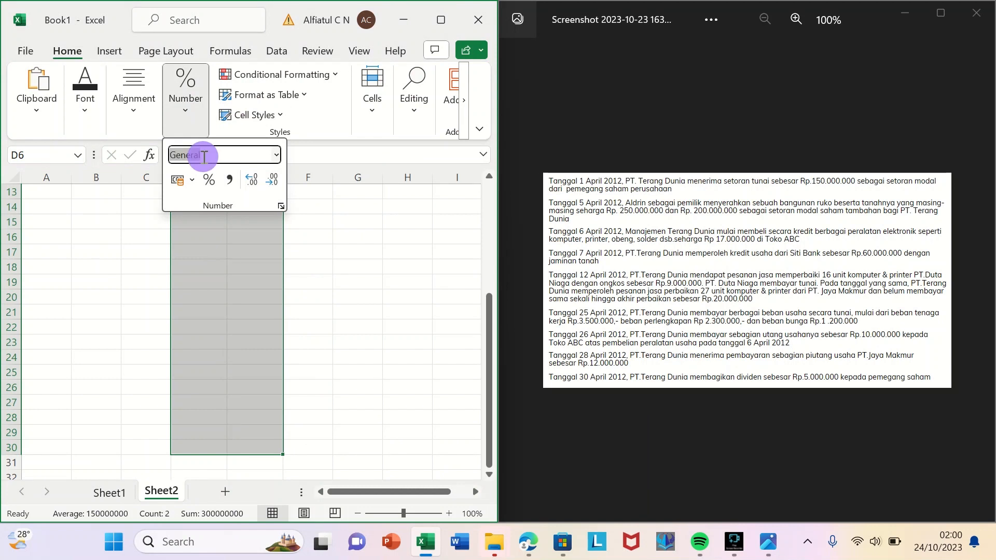
type("Accounting")
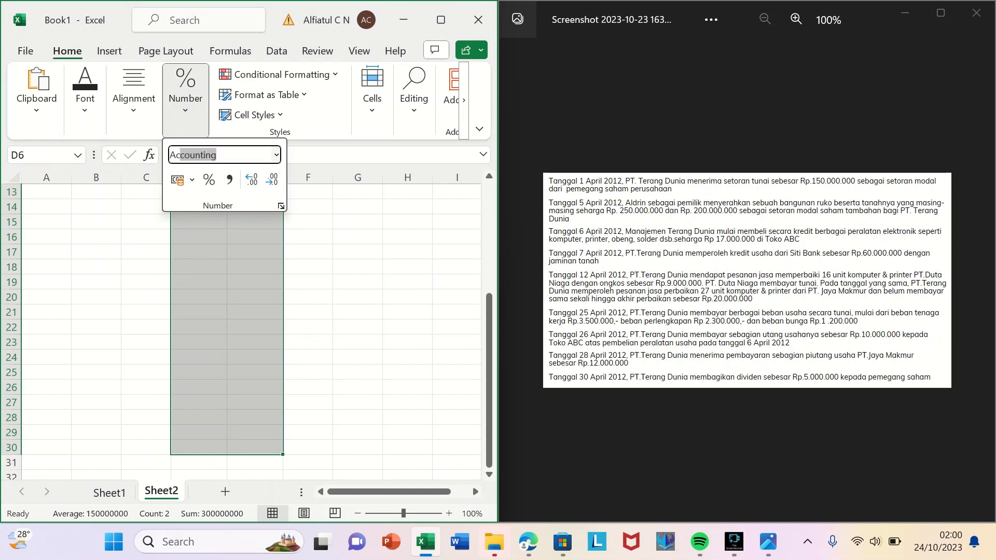
key("Return")
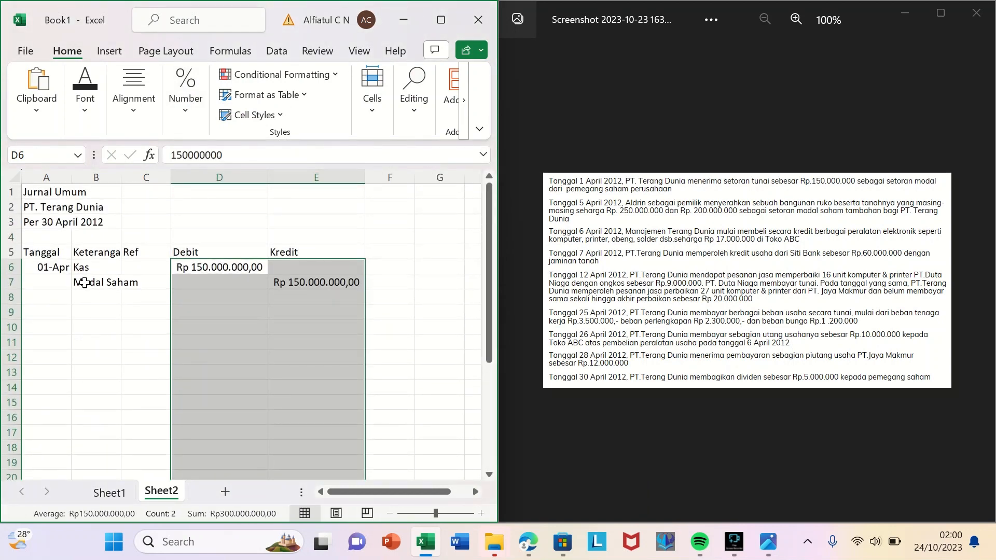
- Enter the second entry's date 5 April in A9, leaving row 8 blank as a separator
left_click(82, 299)
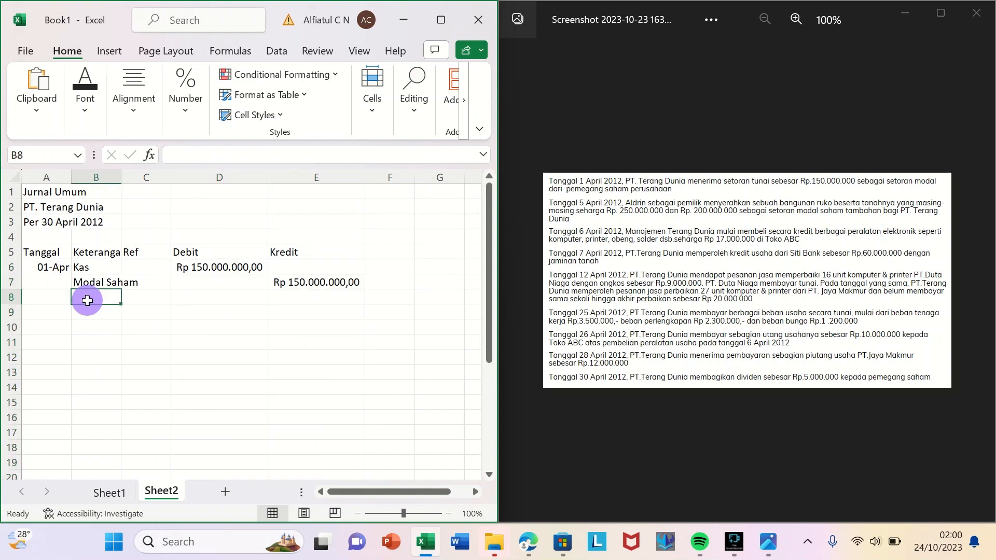
left_click(43, 312)
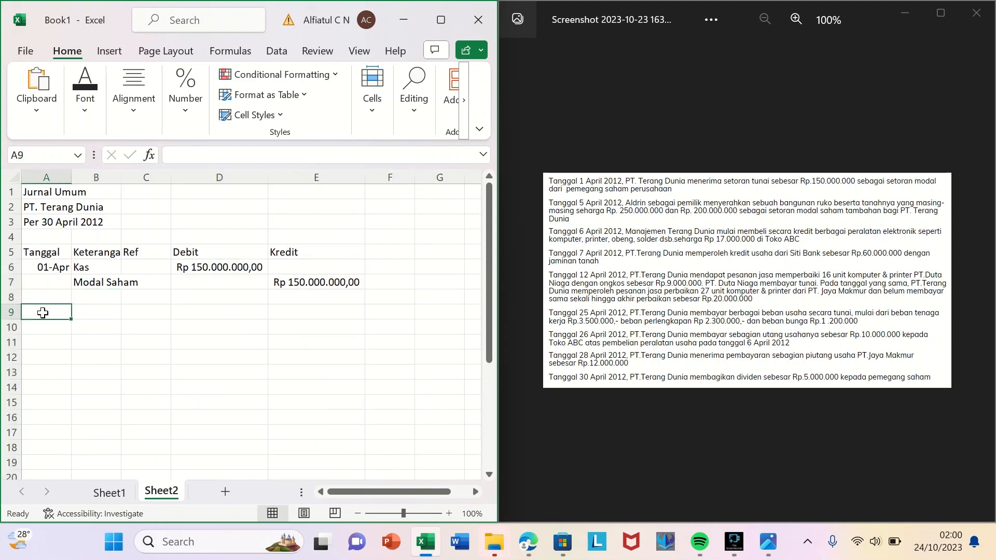
type("5")
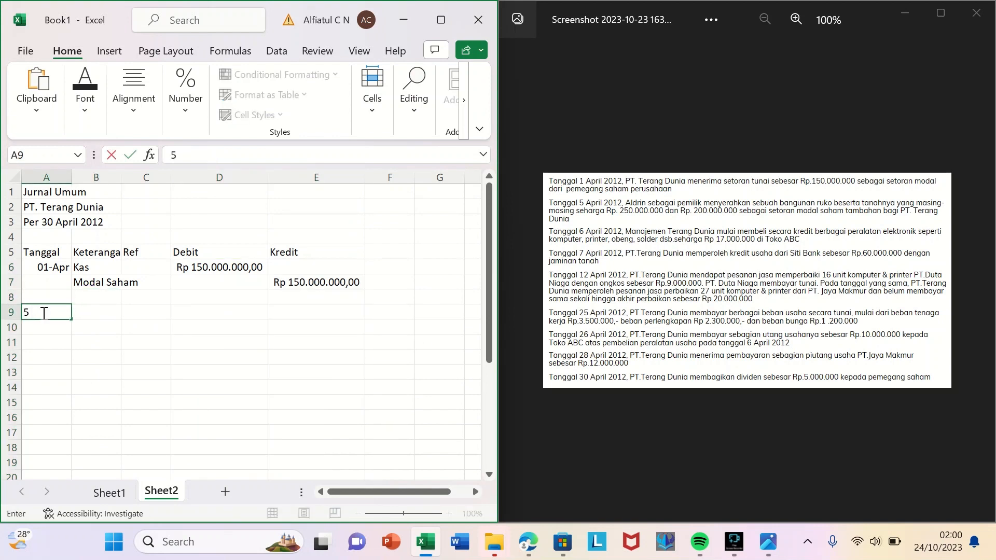
type(" April")
key("Tab")
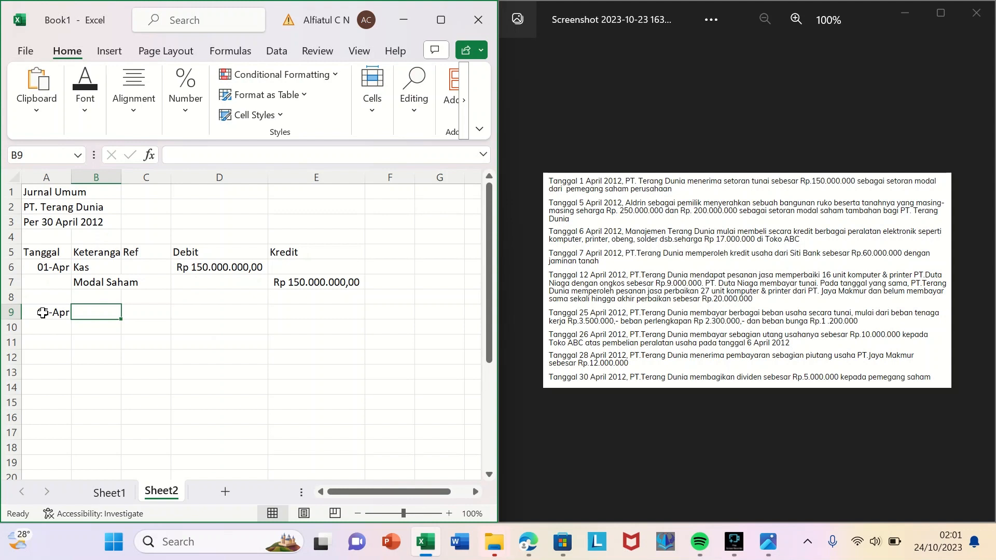
- Enter the accounts Bangunan, Tanah and Modal Saham for the 5 April entry in B9 to B11
type("Bangunan")
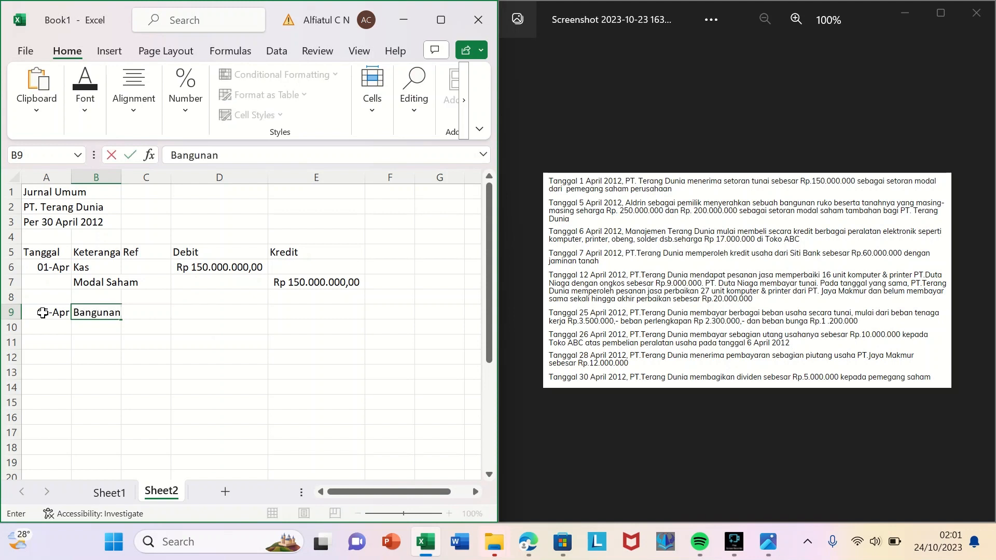
key("Return")
type("Tanah")
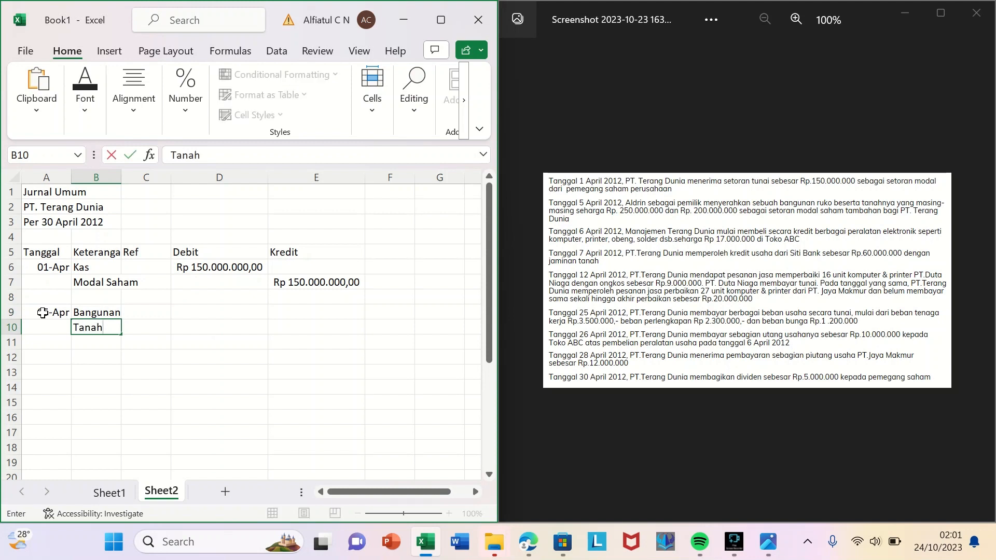
key("Return")
type("Moda")
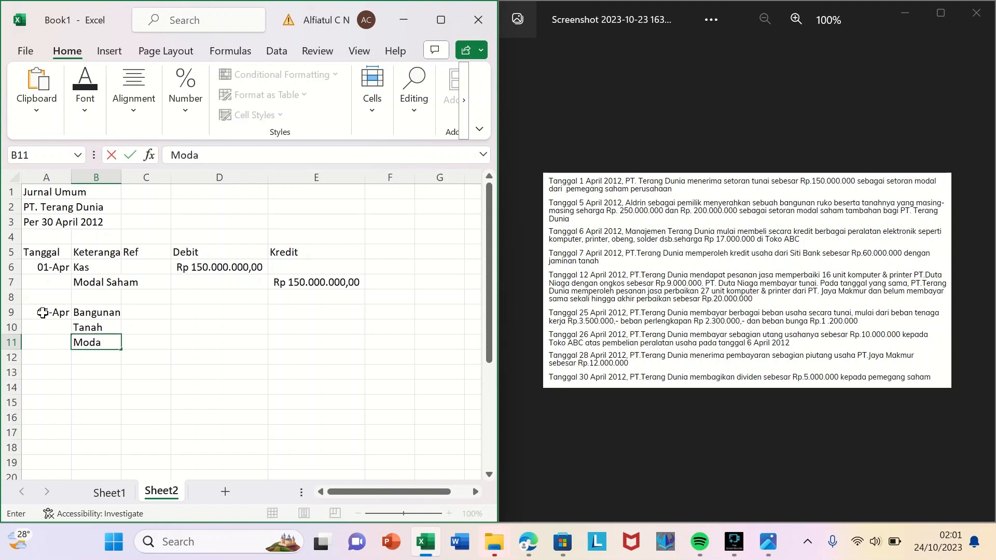
type("l Saham")
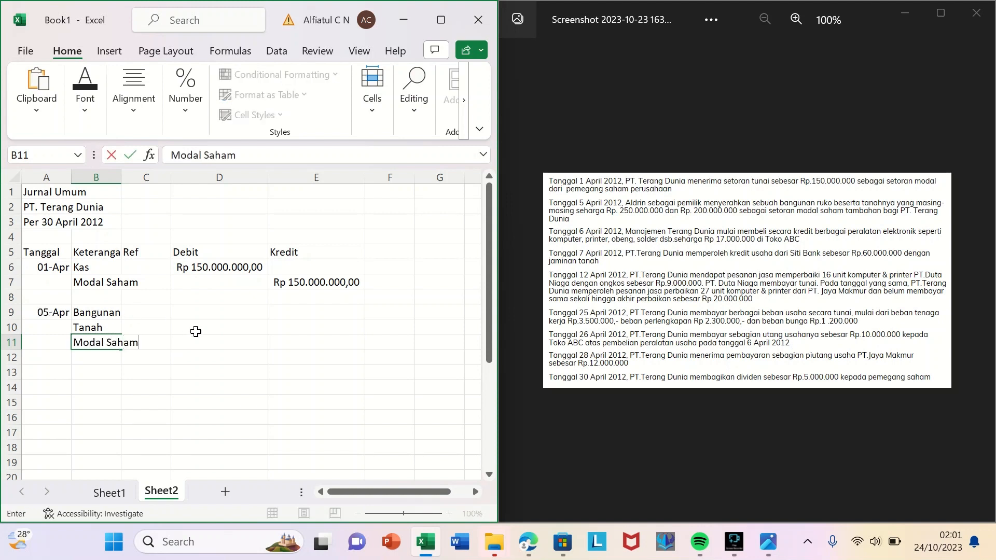
- Enter the debit amounts 250000000 for Bangunan in D9 and 200000000 for Tanah in D10
left_click(207, 315)
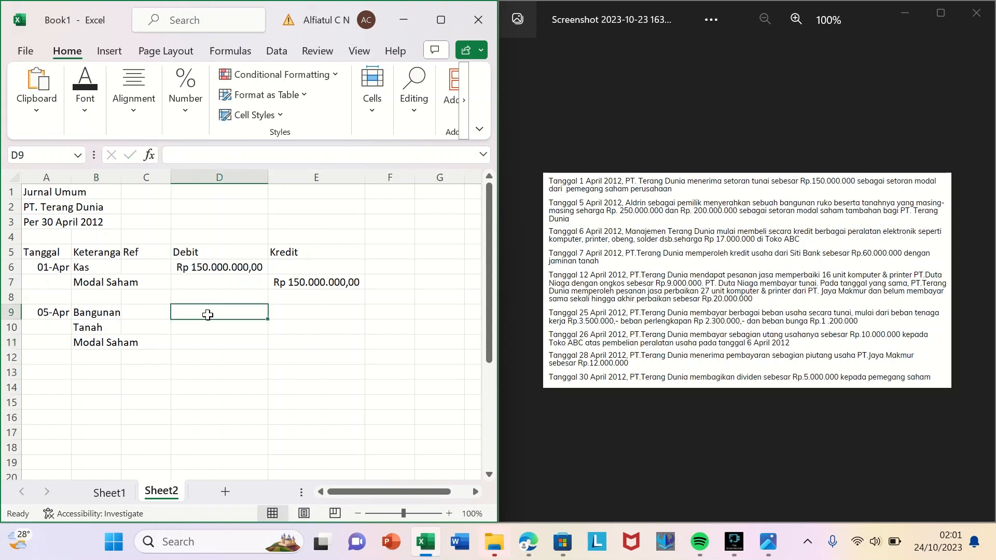
double_click(207, 315)
type("250")
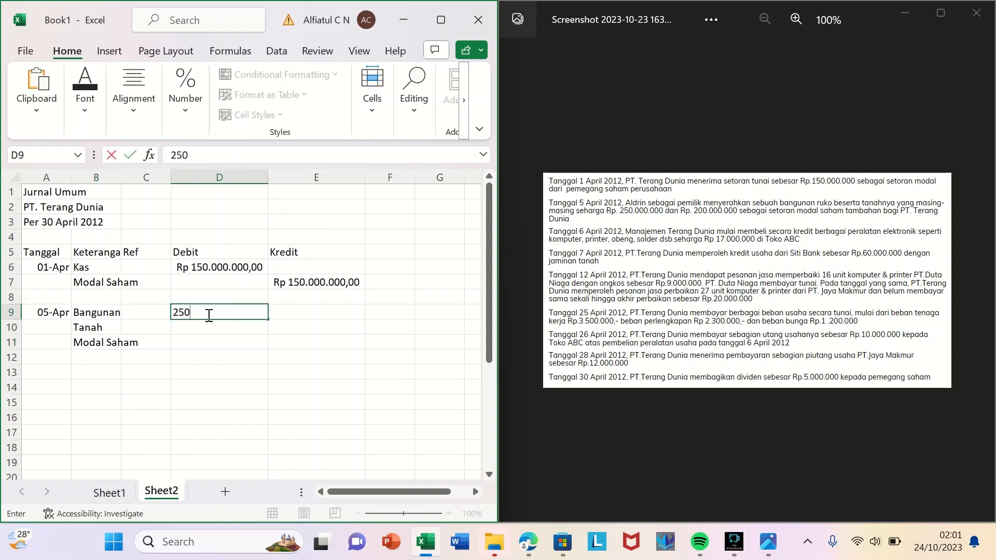
type("000000")
left_click(209, 315)
key("Return")
type("200")
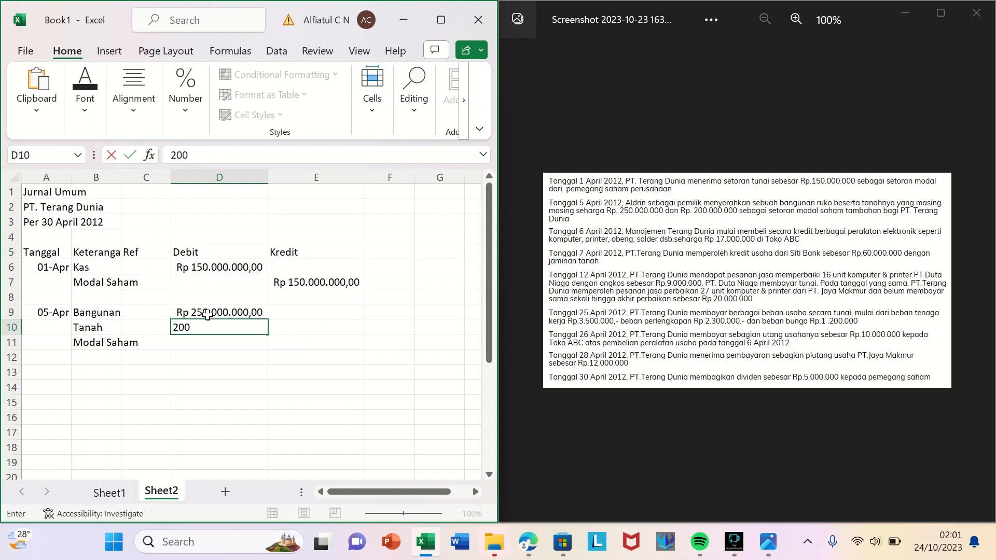
type("000000")
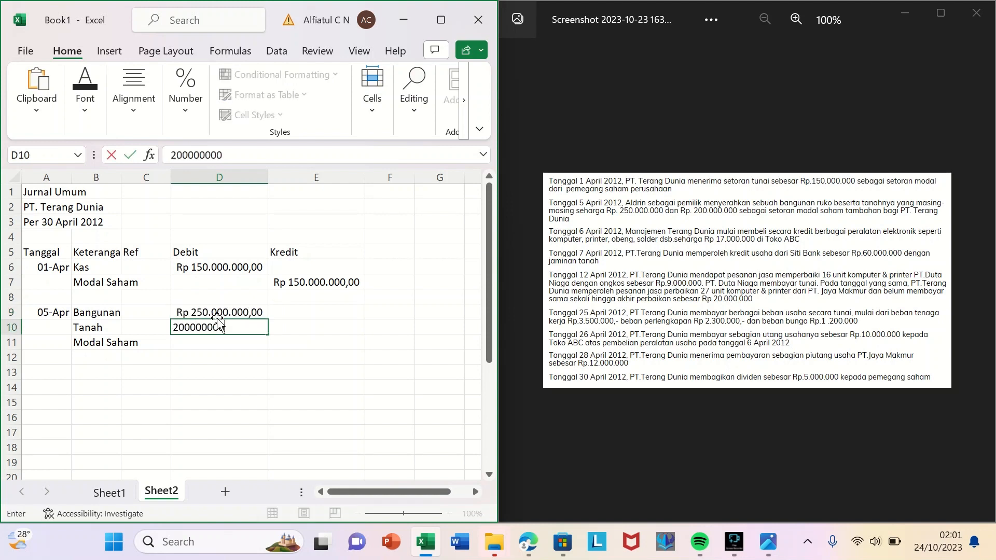
- Calculate the Modal Saham credit in E11 with the formula =D9+D10
left_click(288, 339)
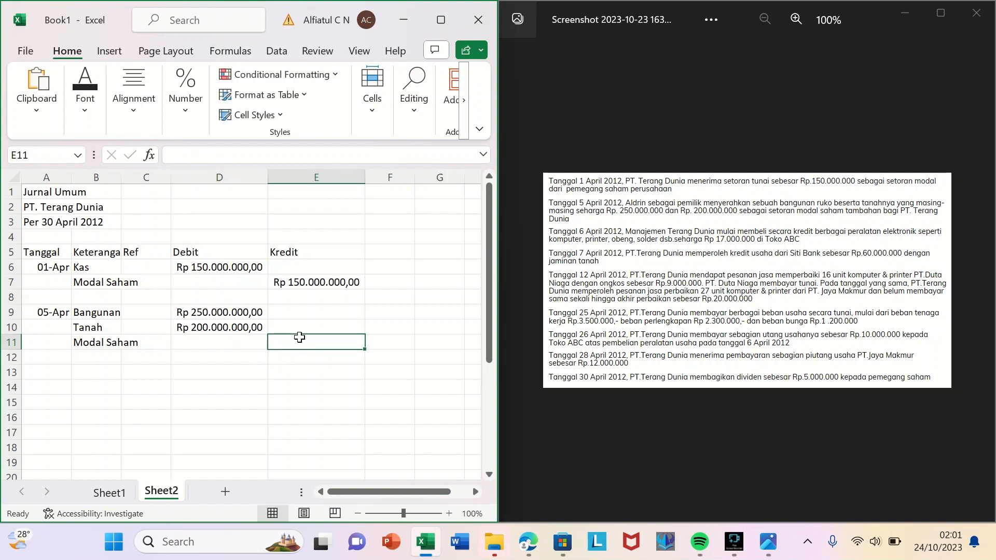
type("=")
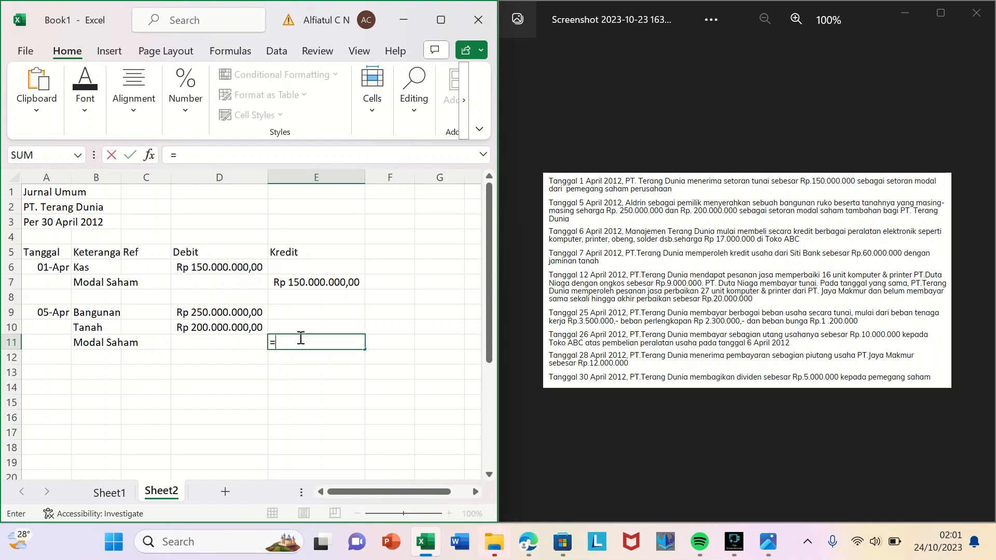
left_click(236, 311)
type("+")
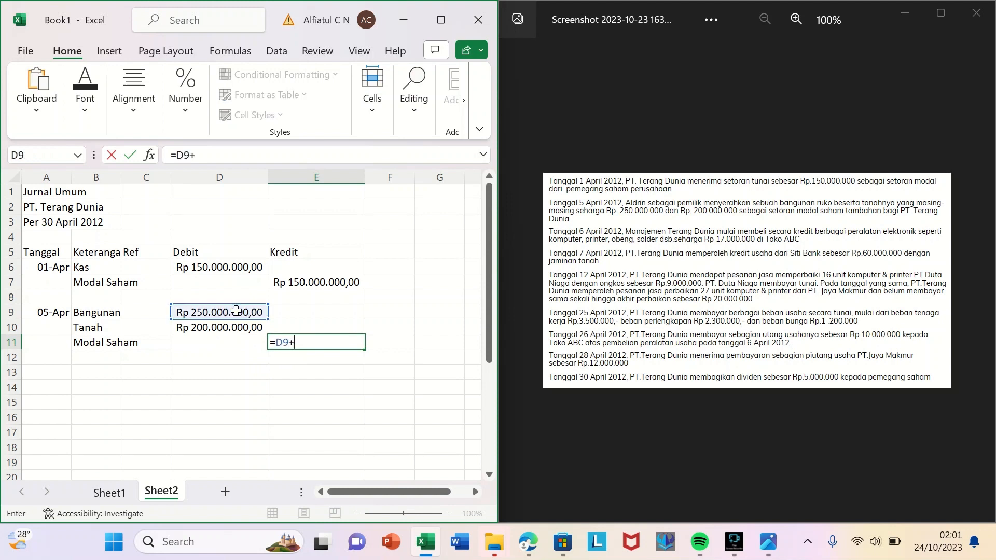
left_click(234, 323)
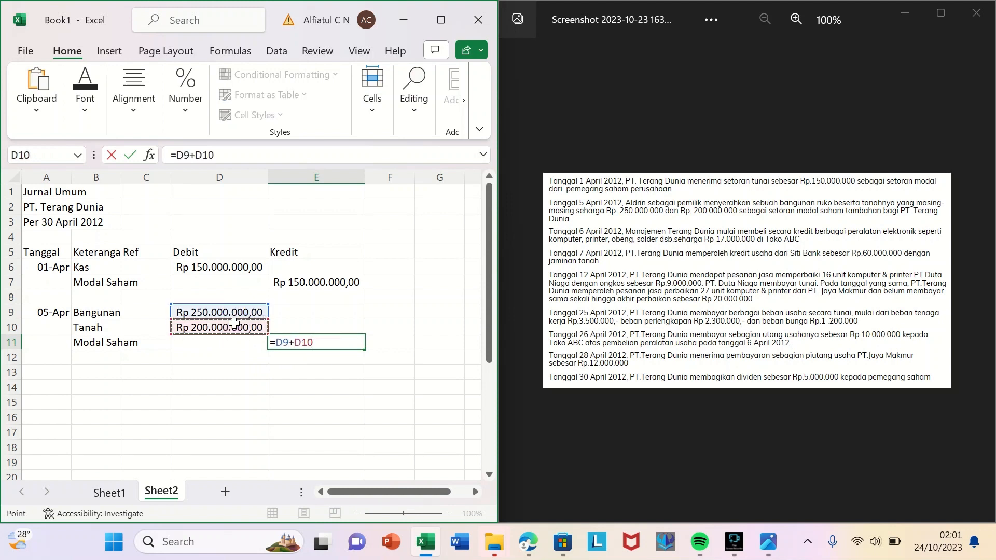
key("Return")
- Enter the third entry's date 6 April in A13 and select B13 for its first account
left_click(44, 380)
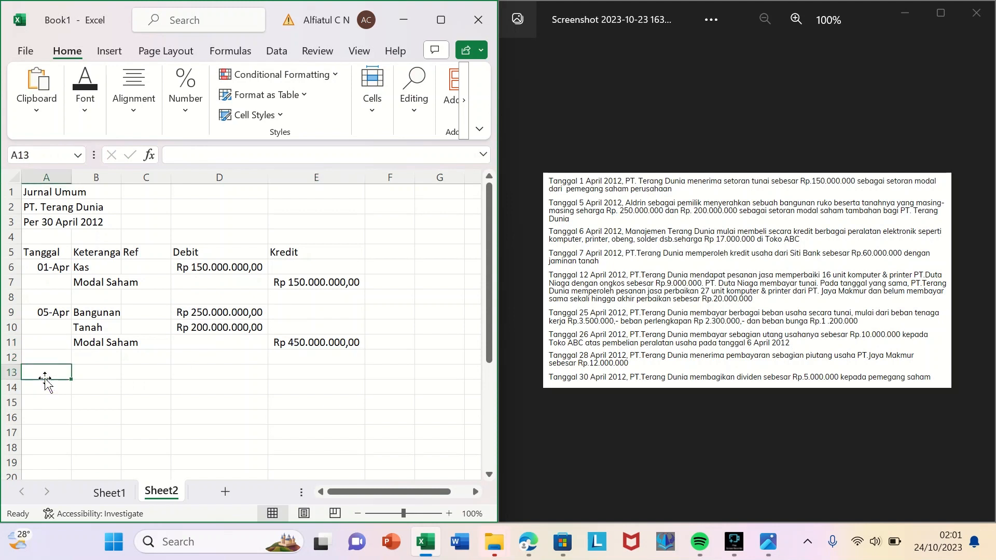
type("6 ap")
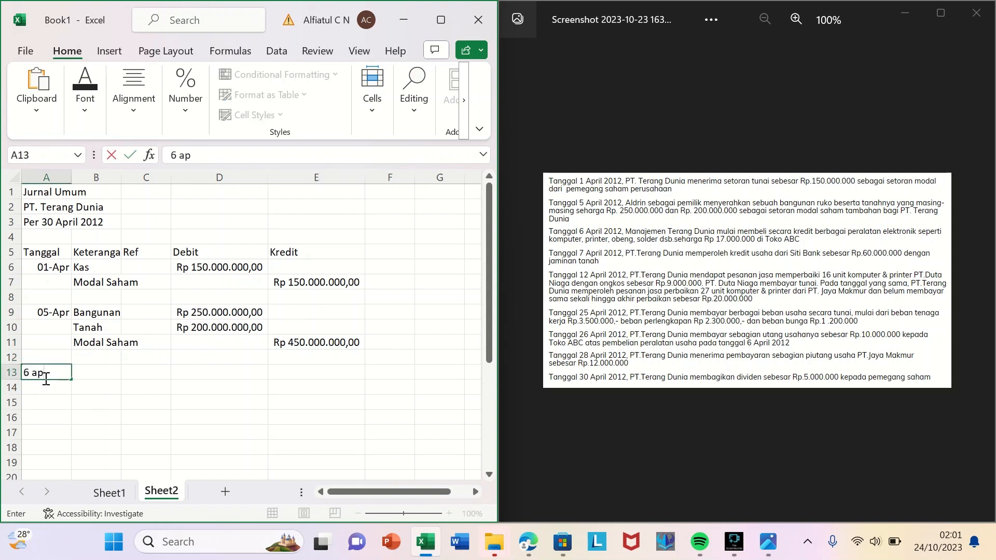
type("ril")
left_click(124, 377)
left_click(103, 383)
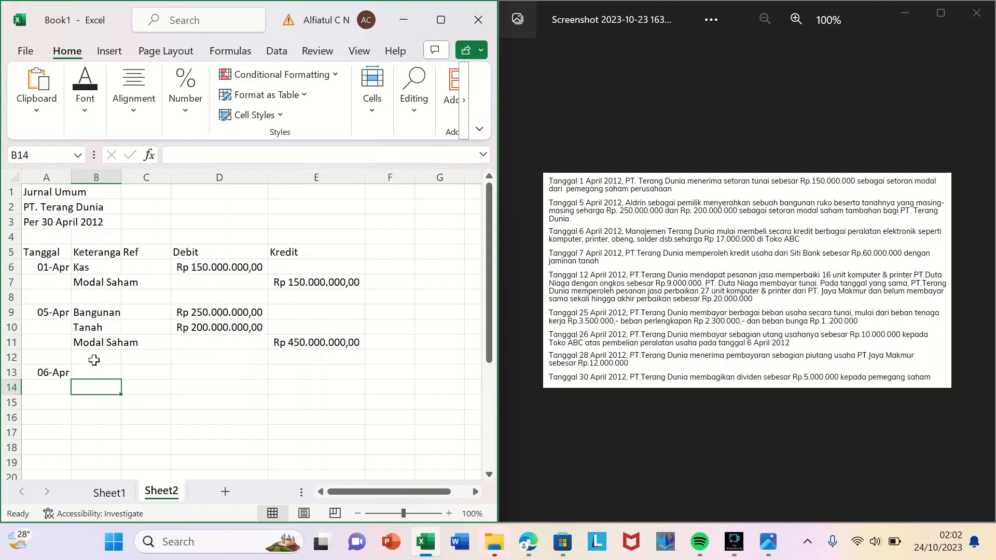
left_click(86, 368)
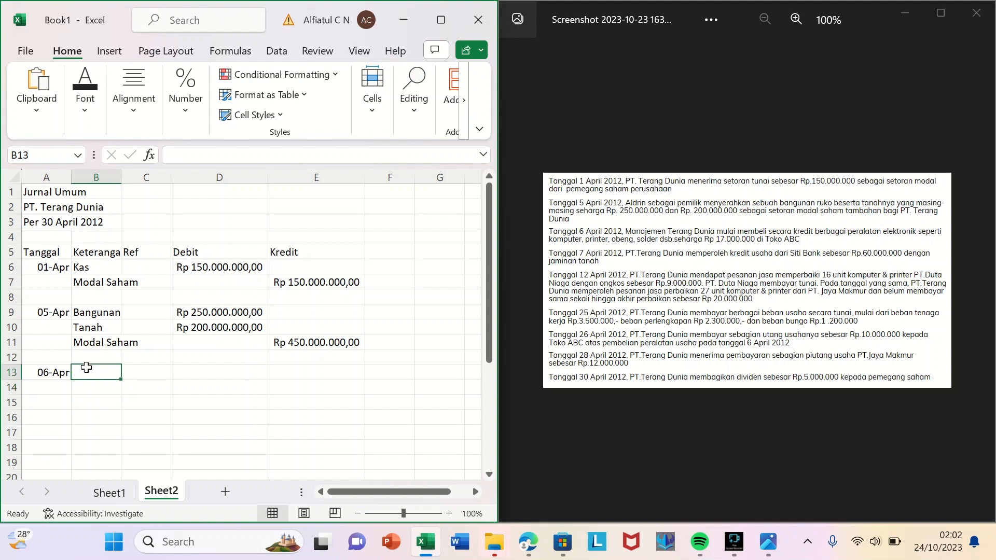
- Enter the accounts Peralatan in B13 and Utang Usaha in B14 for the 6 April entry
type("Per")
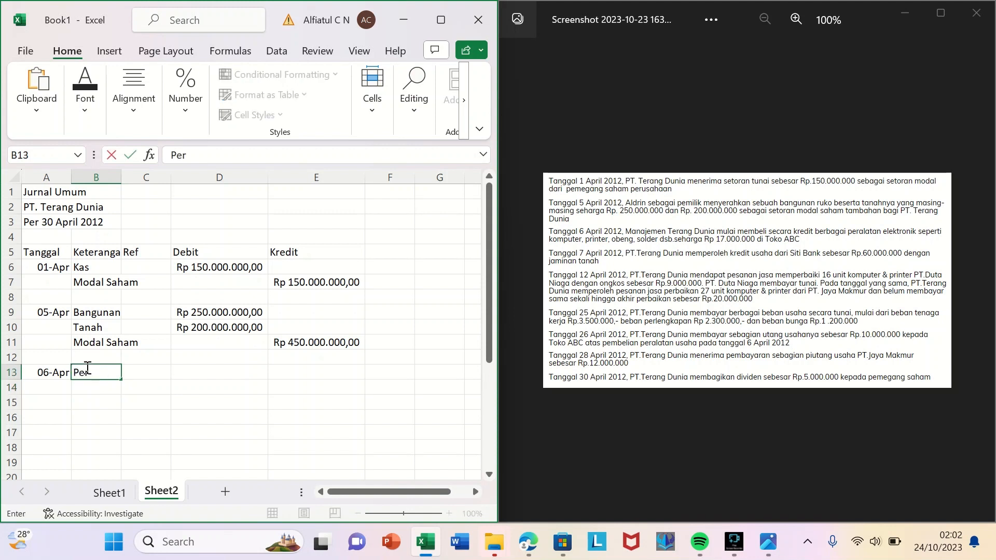
type("alatan")
key("Return")
type("Utan")
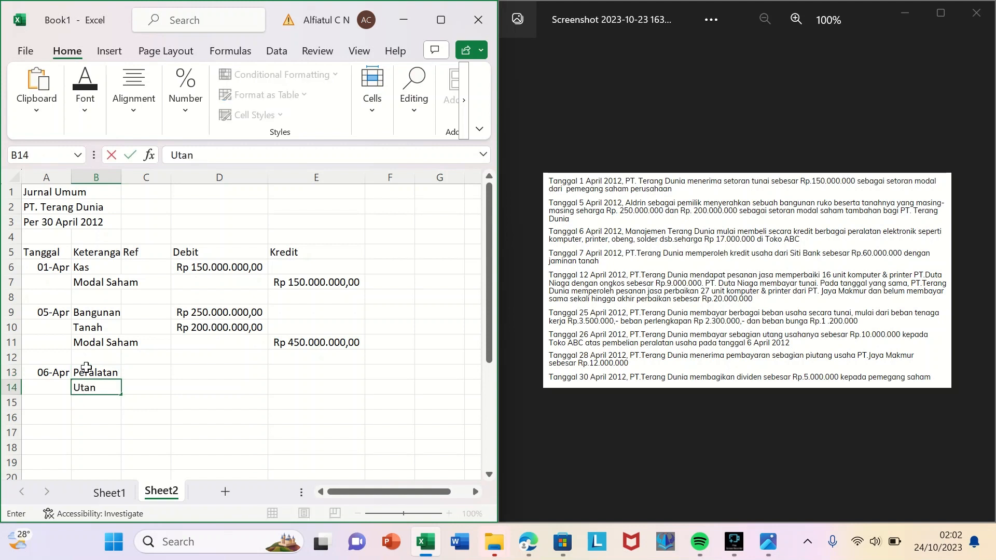
type("g Usaha")
- Enter 17000000 as the Peralatan debit in D13 and as the Utang Usaha credit in E14
left_click(232, 374)
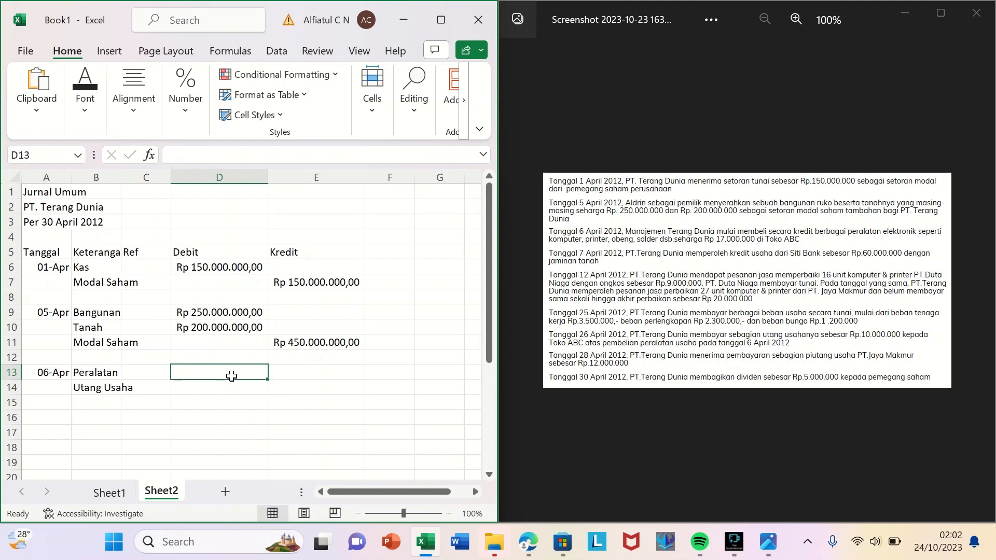
type("17")
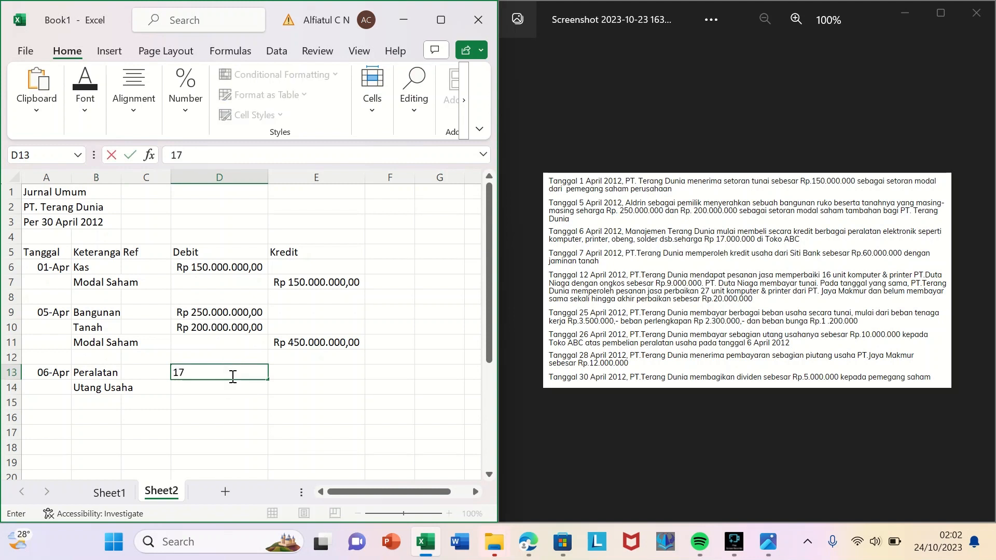
type(".000.000")
key("Return")
key("Right")
type("17000000")
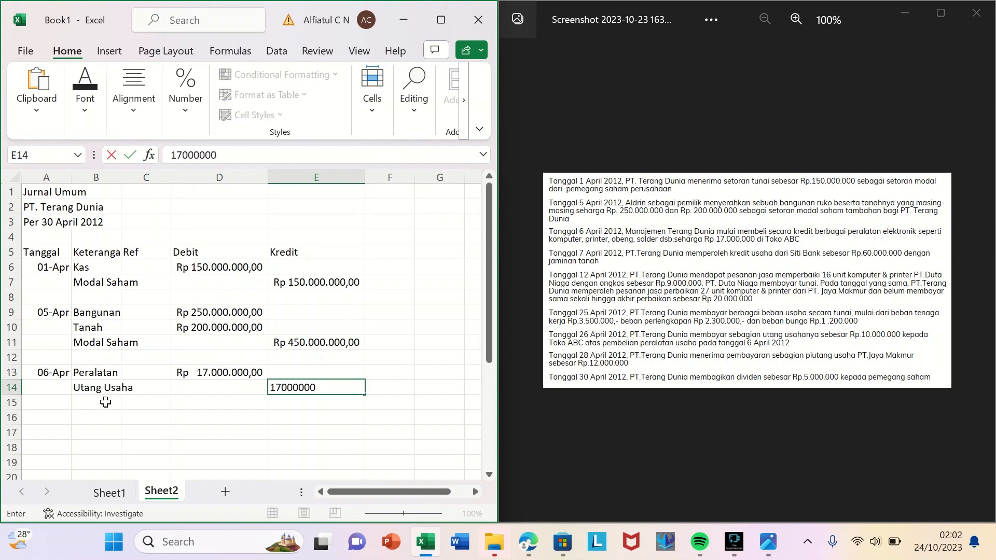
- Start the next entry with the date 7 April in A16 and the accounts Kas in B16 and Utang Bank in B17
left_click(54, 421)
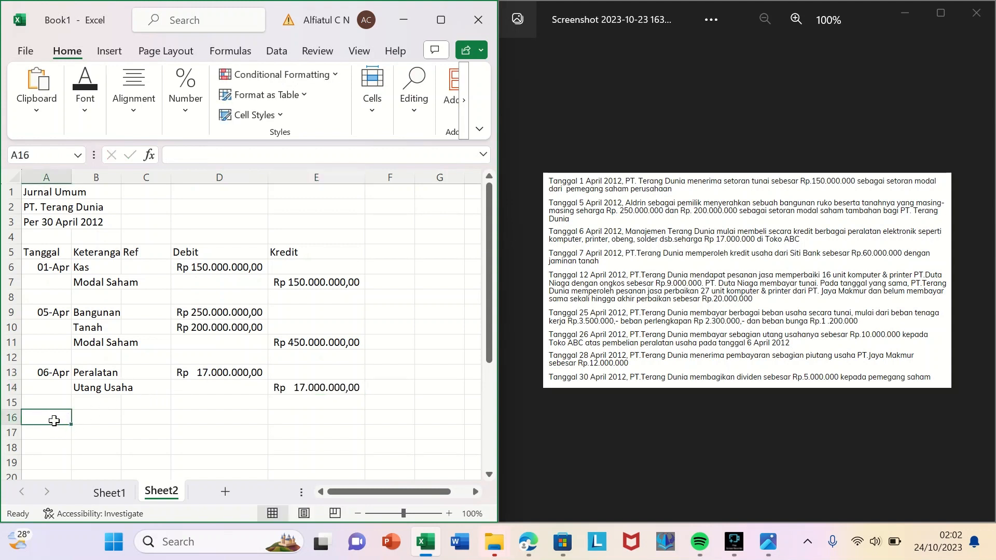
type("7 apr")
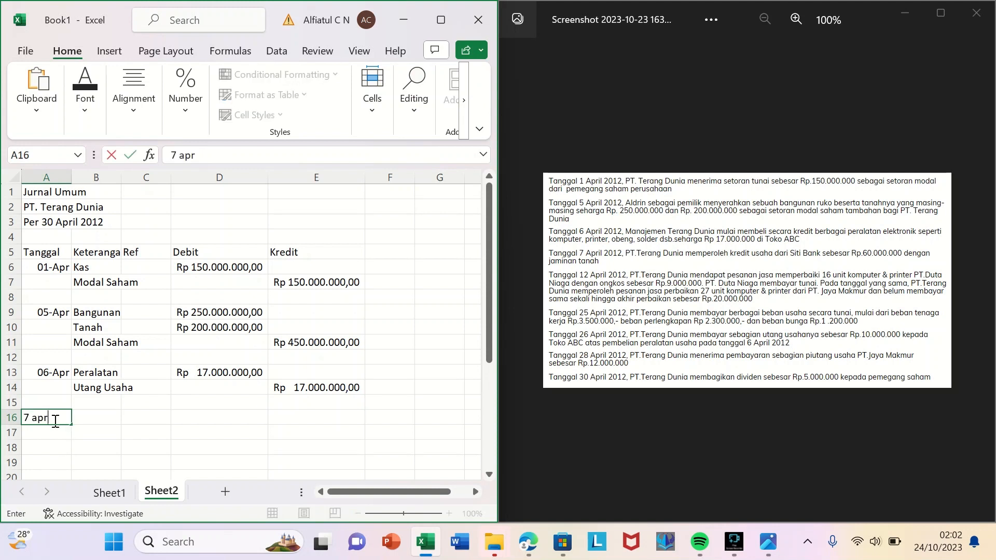
type("il")
key("Tab")
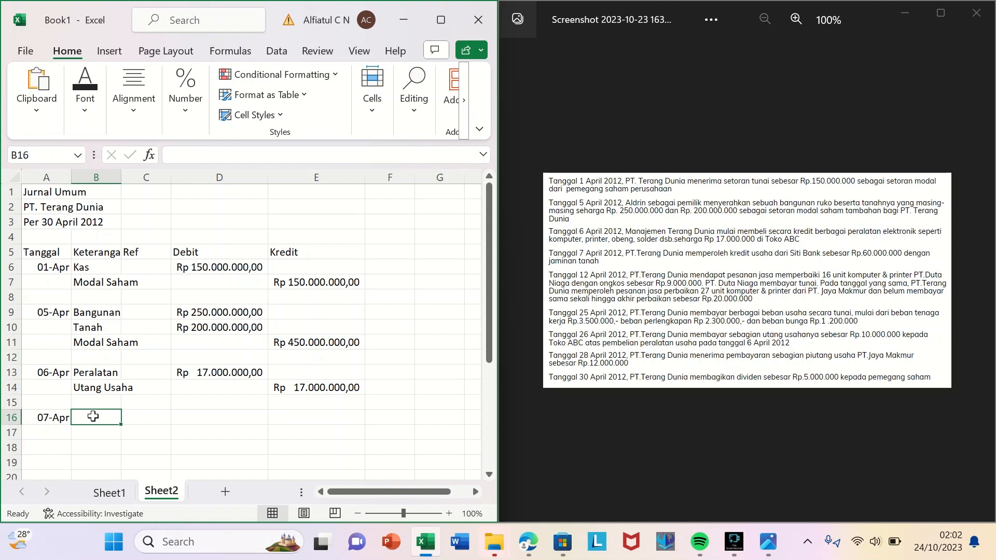
type("Kas")
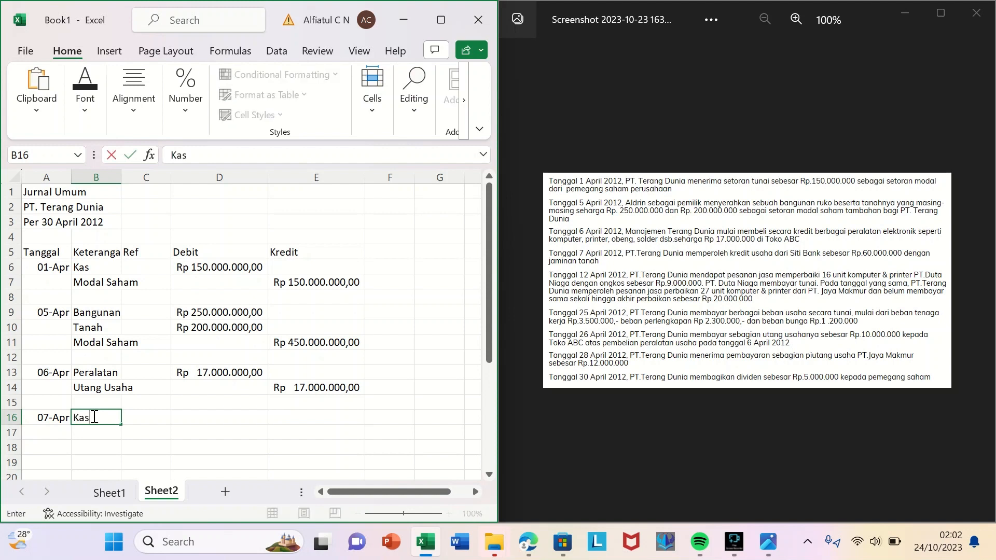
key("Return")
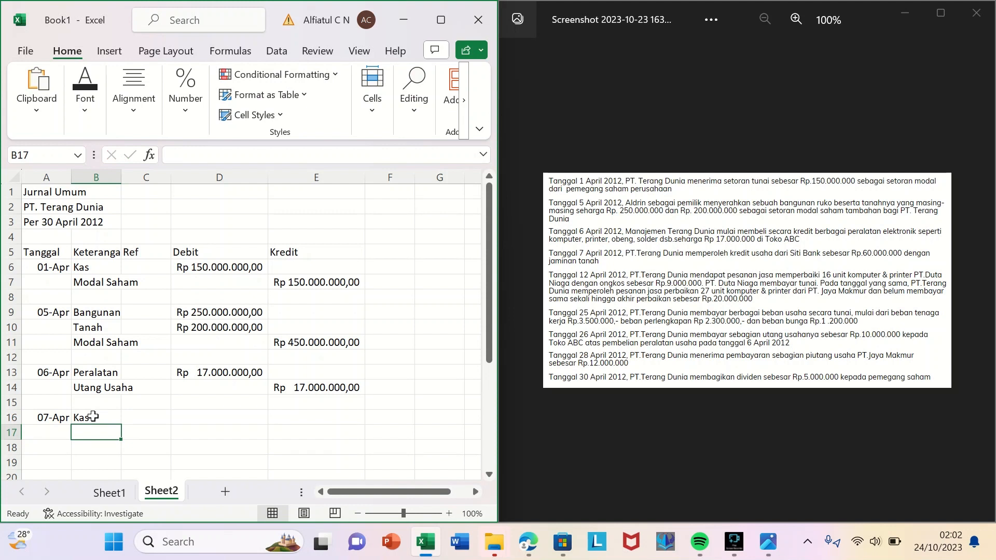
type("Utang")
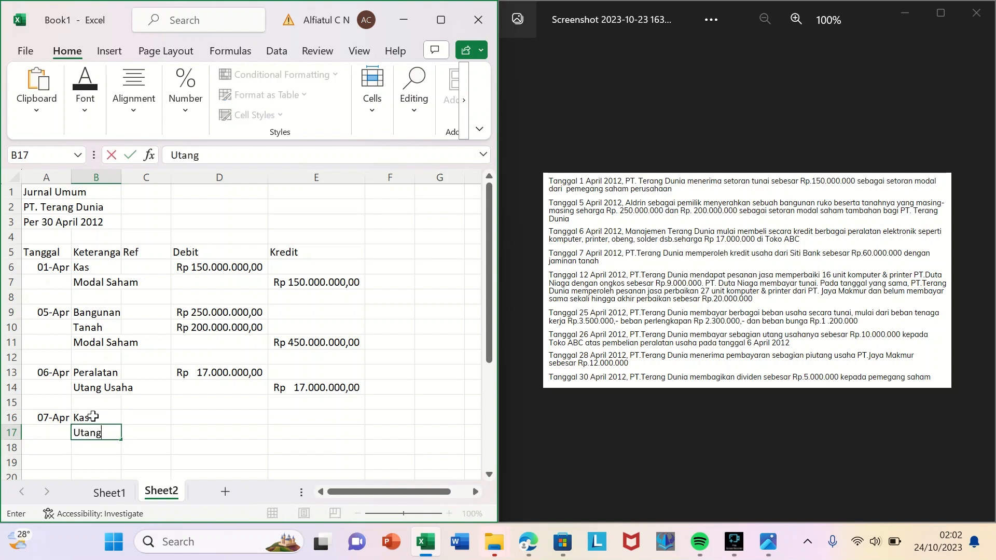
type(" Bank")
- Enter 60000000 as the Kas debit in D16 and as the Utang Bank credit in E17
left_click(225, 415)
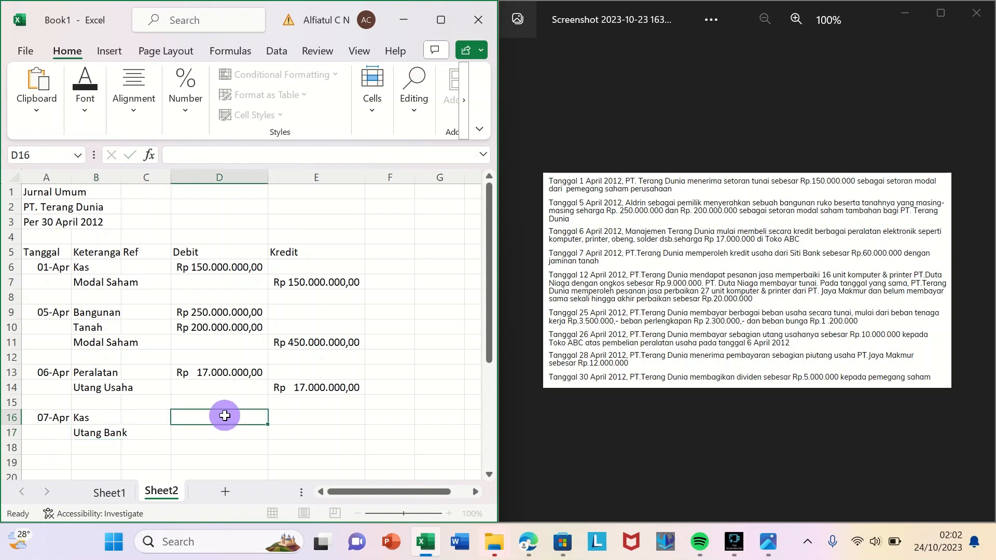
left_click(225, 416)
type("60.000.")
type("0000000")
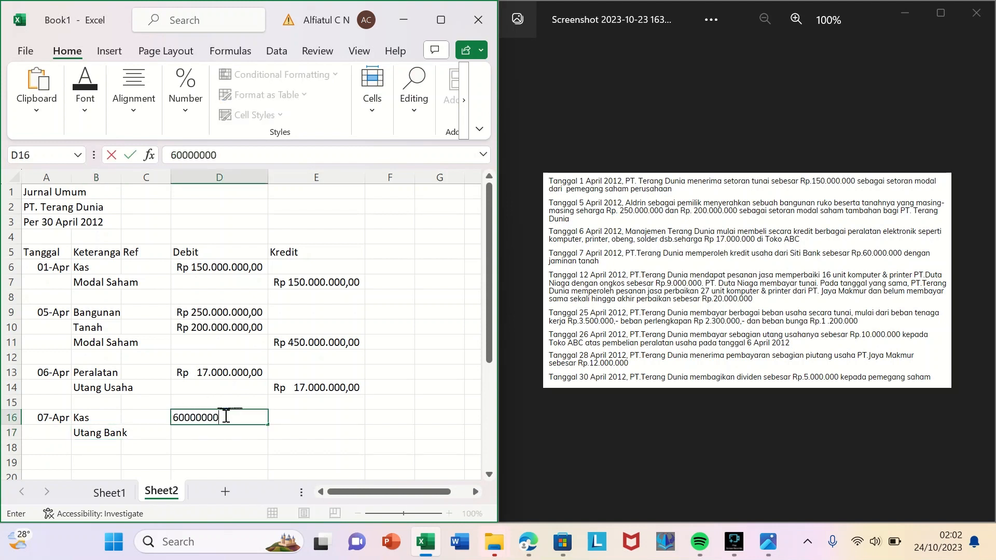
key("Return")
key("Tab")
type("60000000")
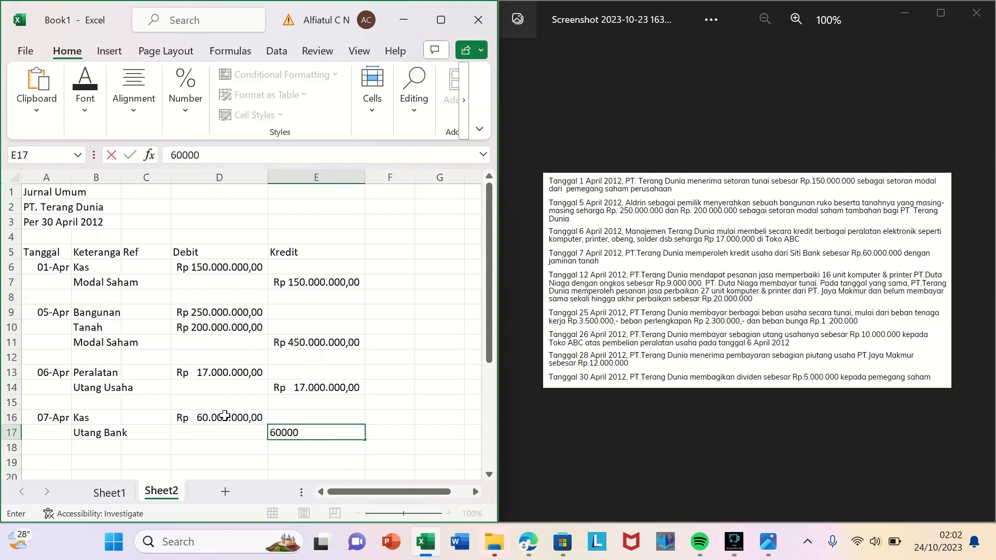
- Enter the date 12 April in A19 and the accounts Kas, Piutang Usaha and Pendapatan Jasa in B19 to B21
left_click(46, 459)
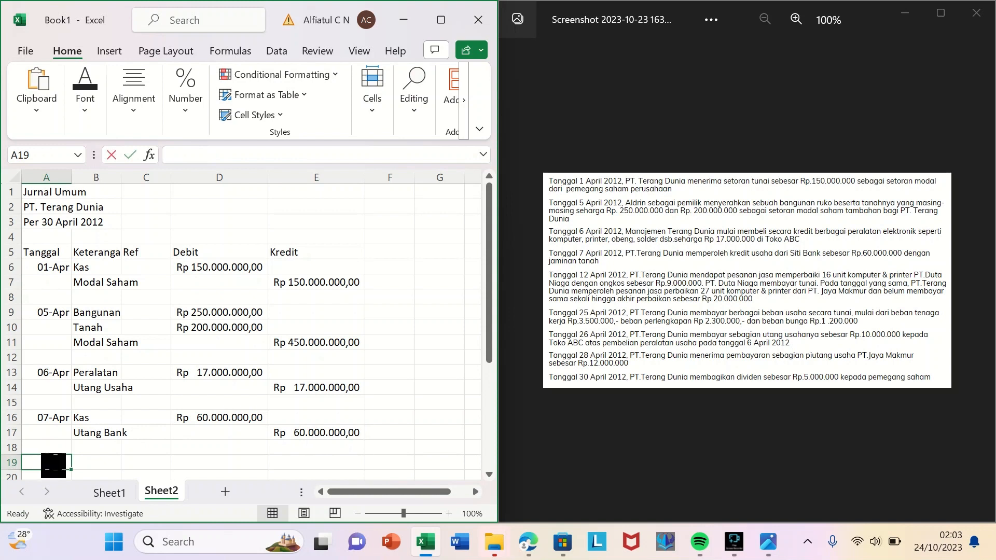
type("12 april")
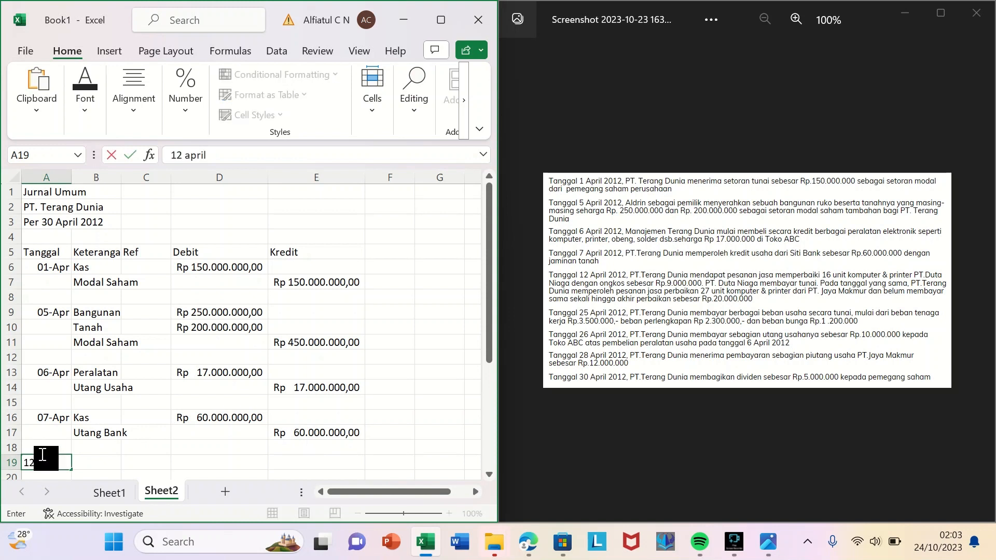
key("Tab")
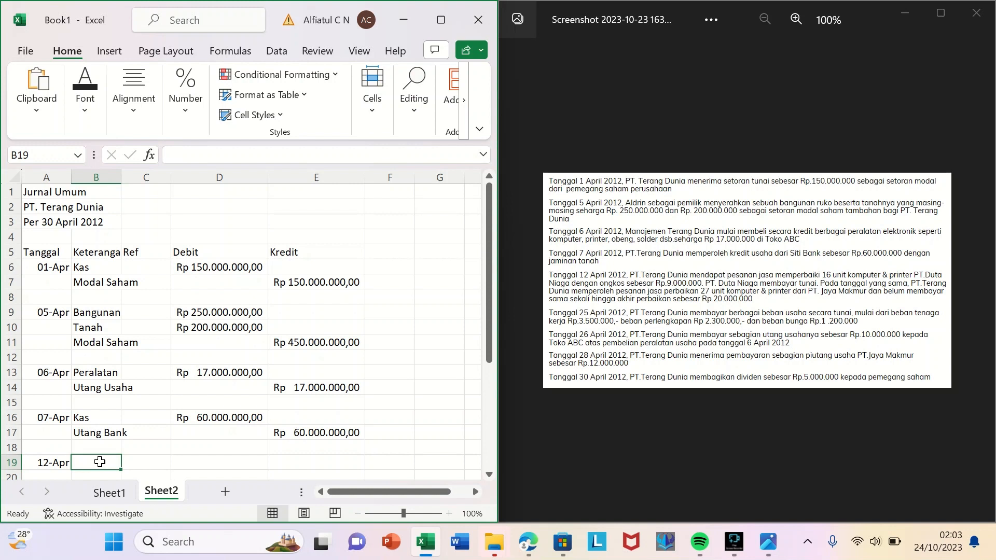
type("Kas")
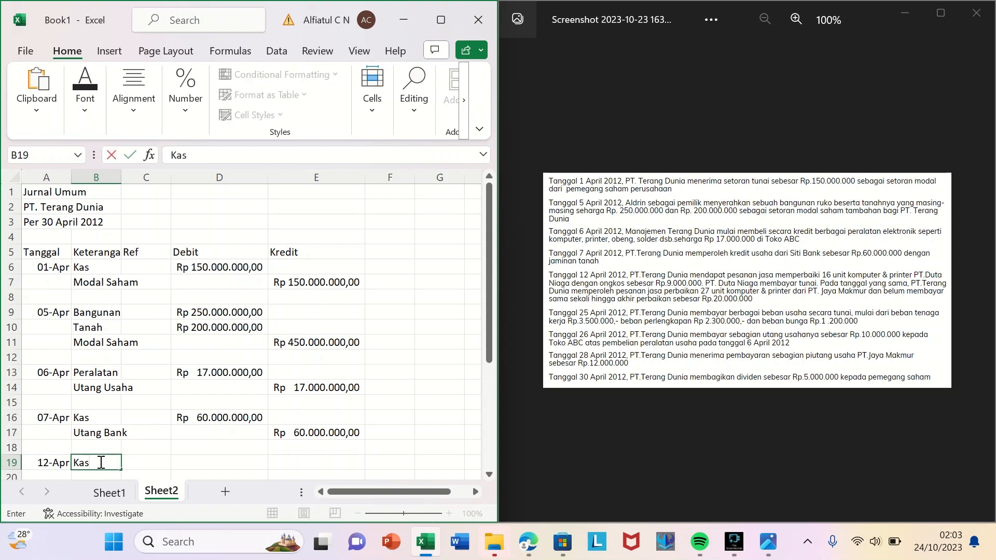
key("Return")
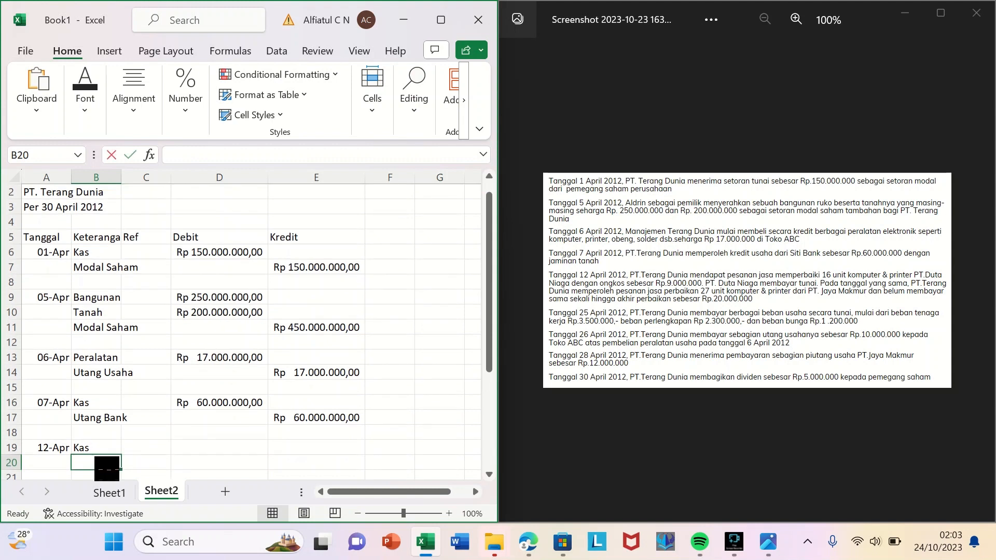
type("Piutang ")
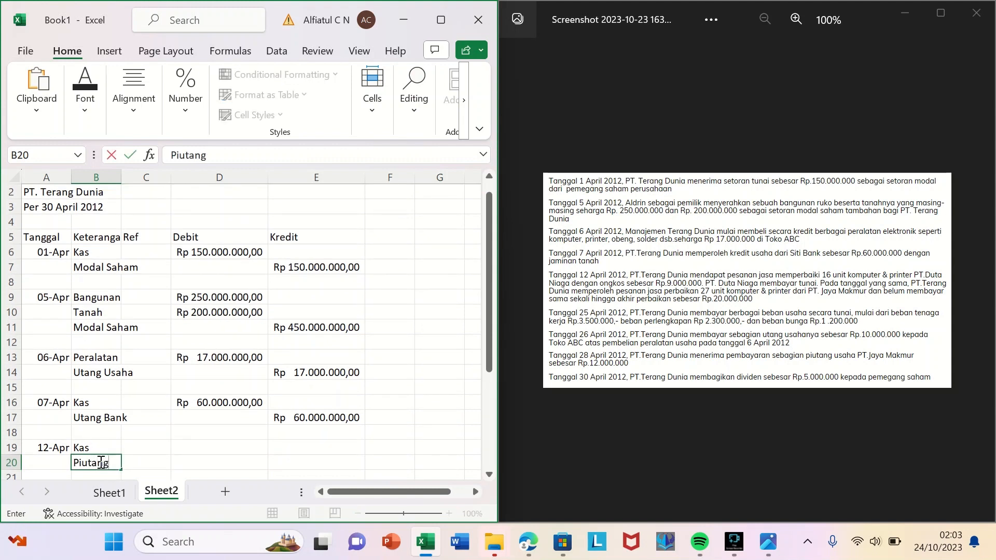
type("Usaha")
key("Return")
type("Pend")
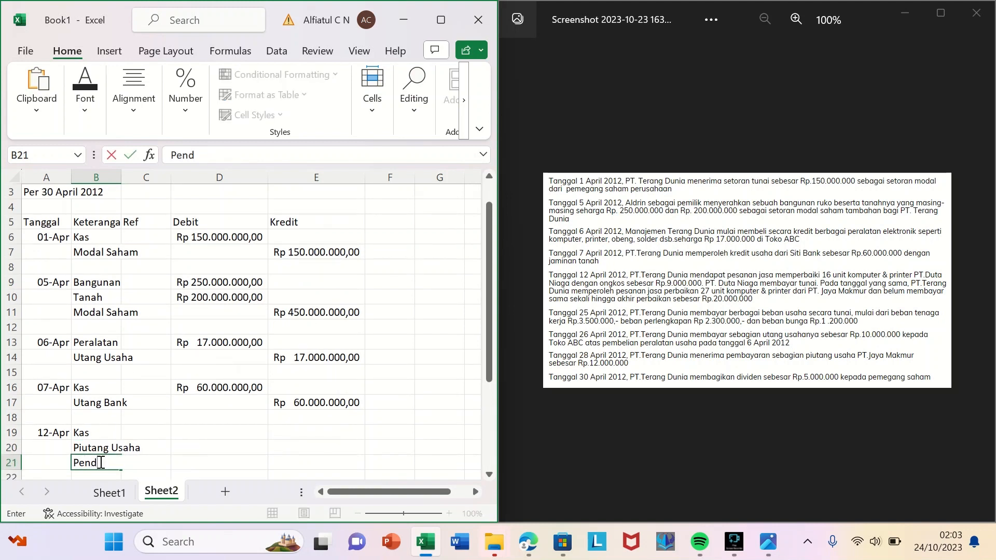
type("apatan Jasa")
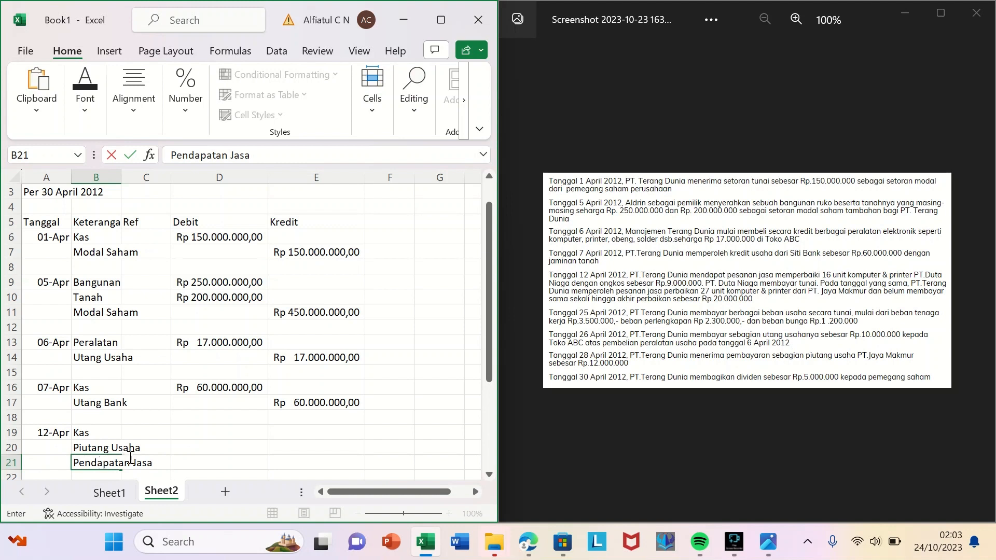
- Enter the debit amounts 9000000 for Kas in D19 and 20000000 for Piutang Usaha in D20
left_click(206, 429)
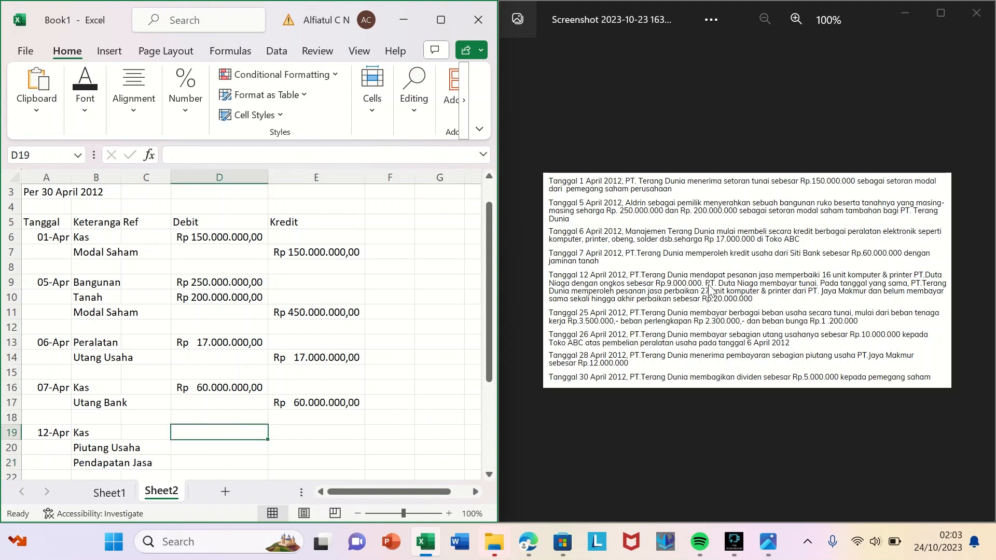
type("9")
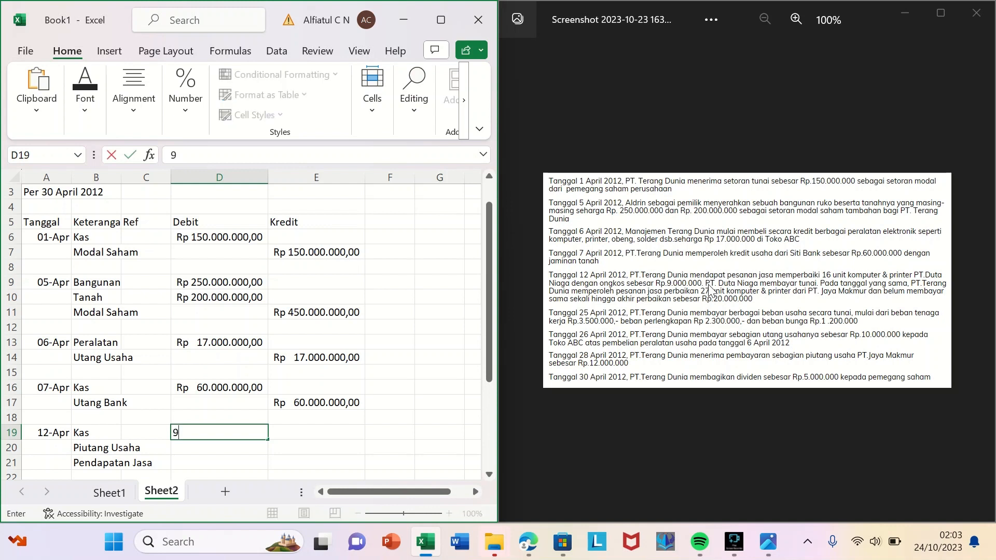
type("000000")
key("Return")
type("20")
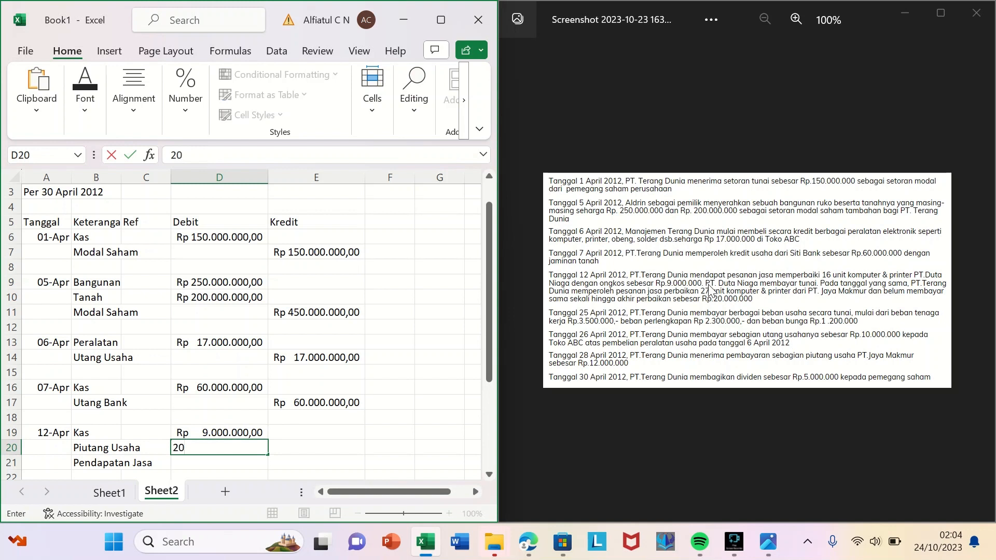
type("000000")
key("Return")
- Try to calculate the Pendapatan Jasa credit in E21 with the formula =D19:D20
key("Right")
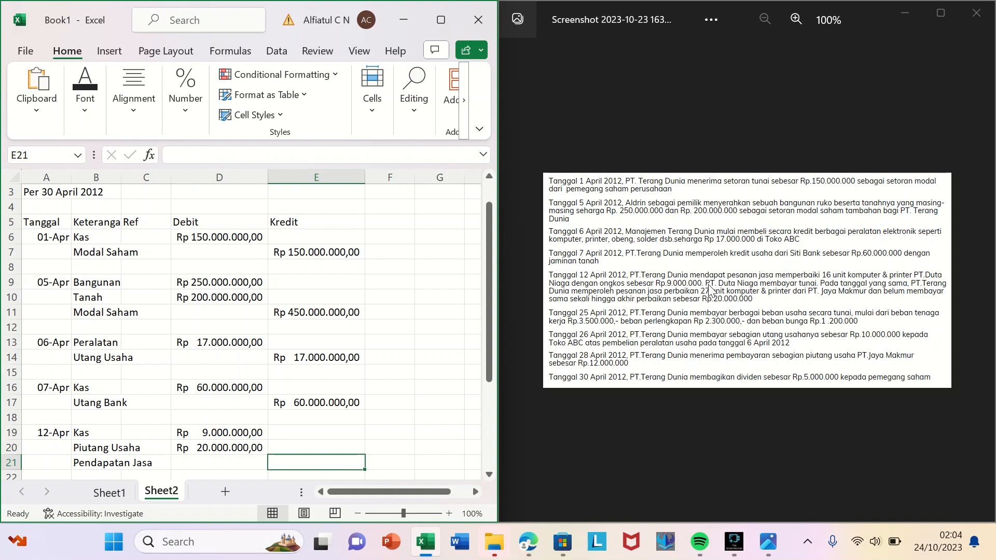
type("=")
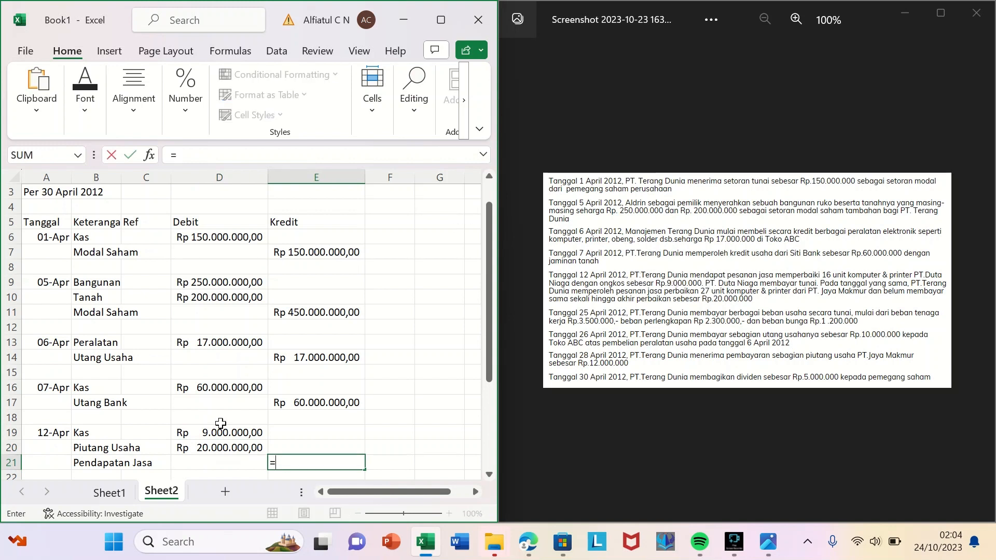
left_click_drag(231, 434, 235, 446)
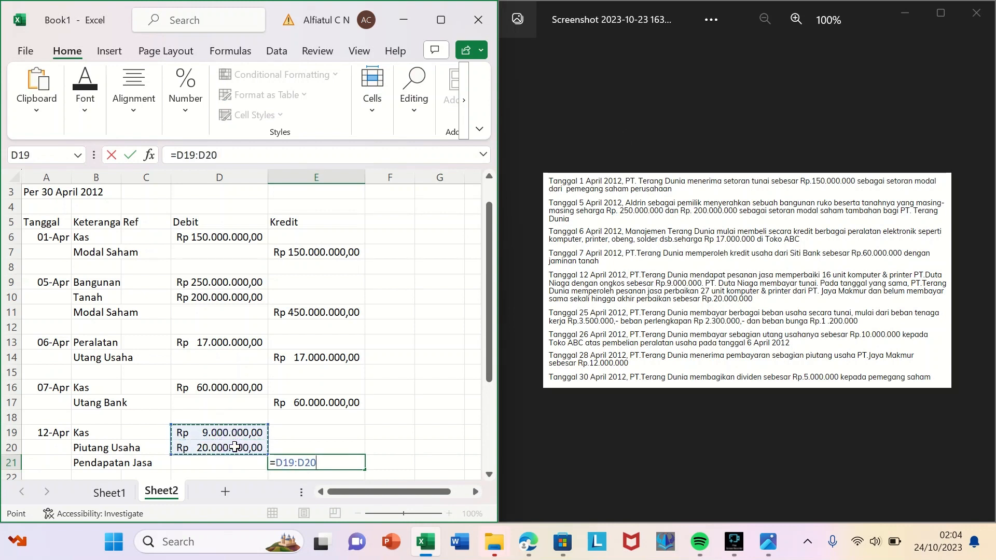
key("Return")
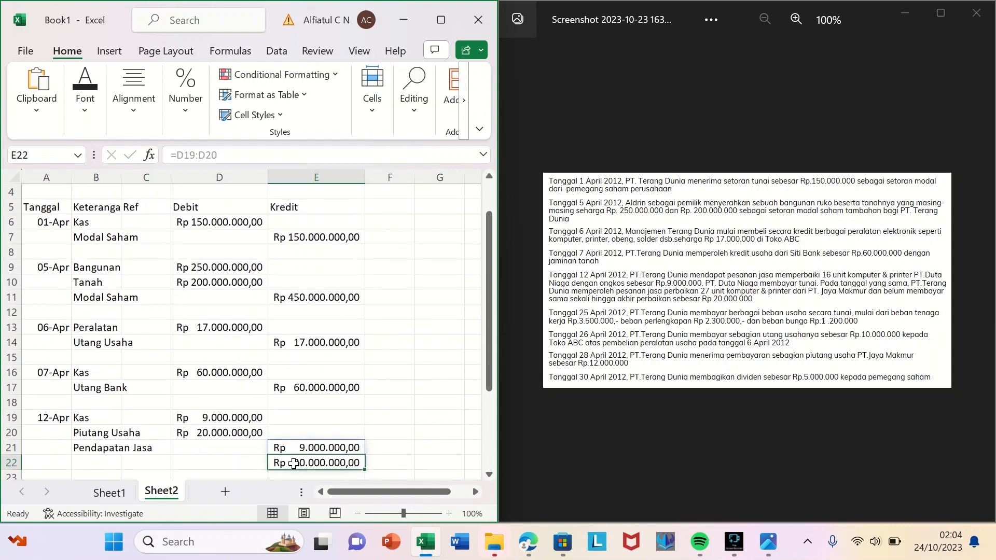
- Clear the range formula's contents from E21 and E22
left_click(291, 446)
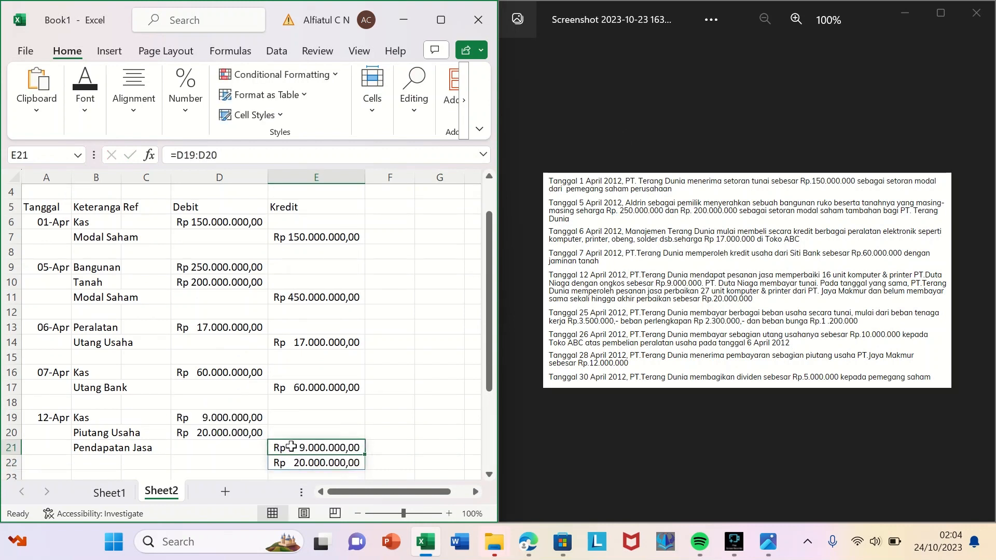
key("BackSpace")
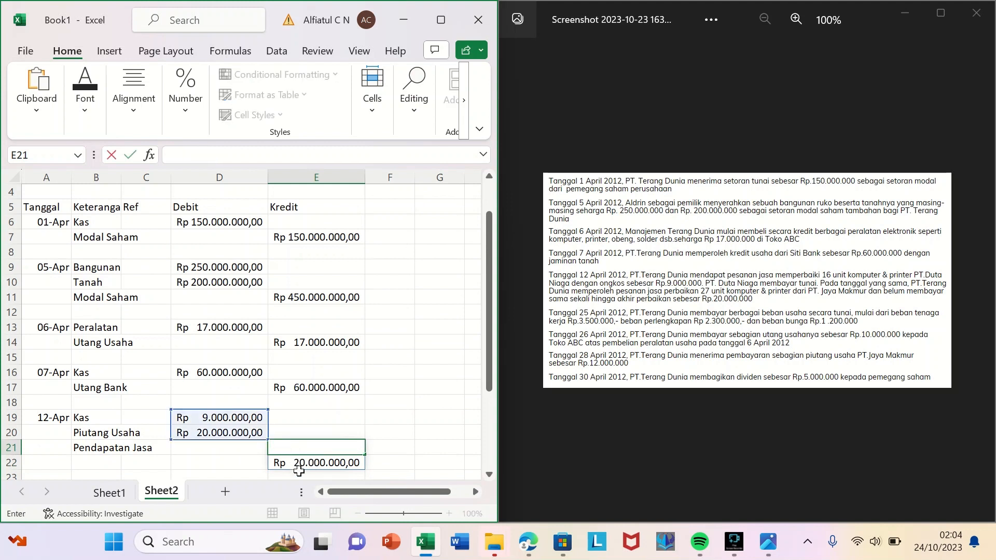
left_click(303, 466)
key("BackSpace")
- Calculate the Pendapatan Jasa credit in E21 with the formula =D19+D20
left_click(298, 445)
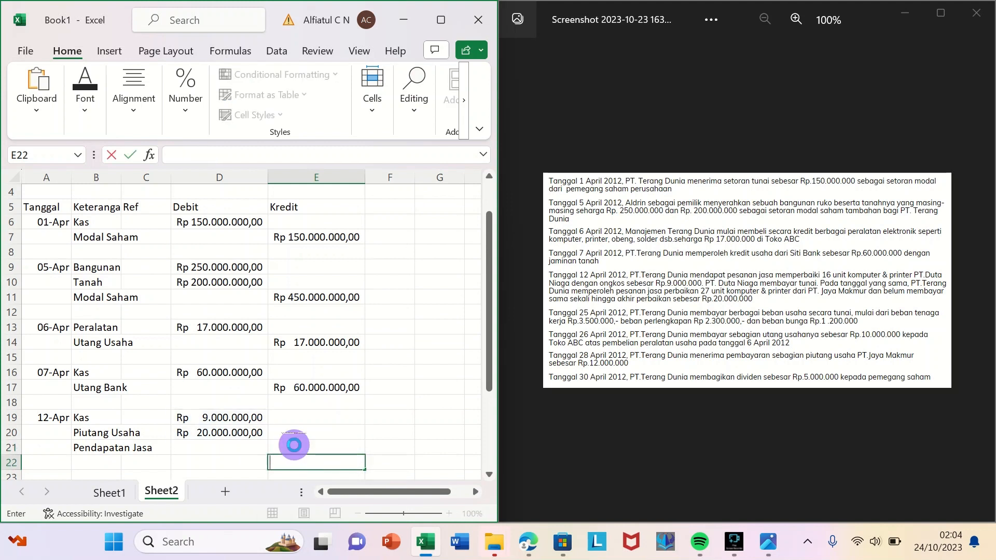
type("=")
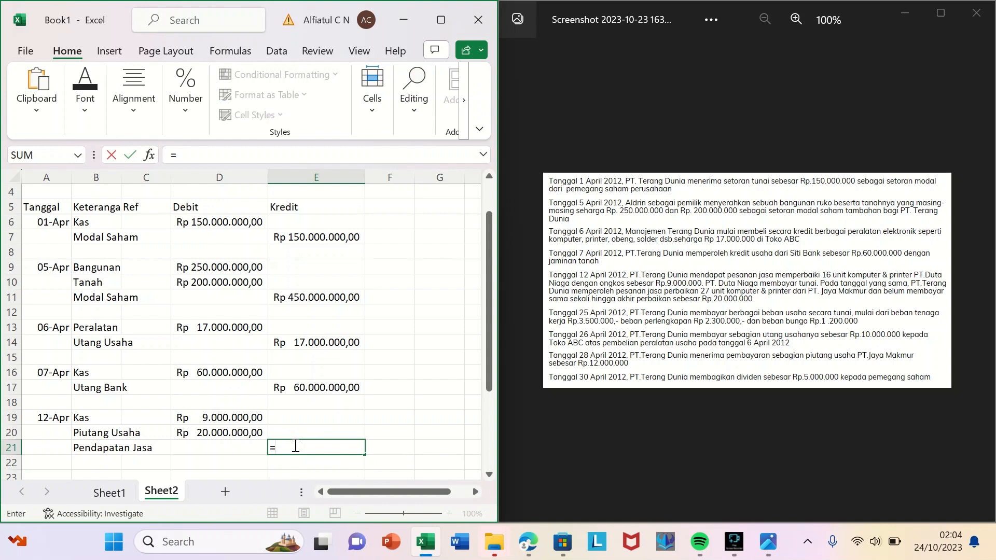
left_click(220, 420)
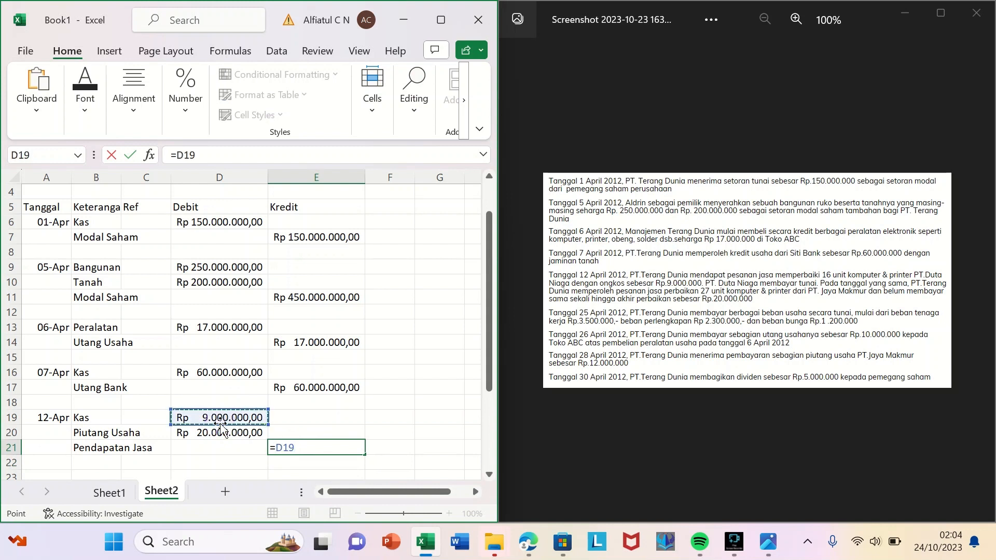
type("+")
left_click(220, 434)
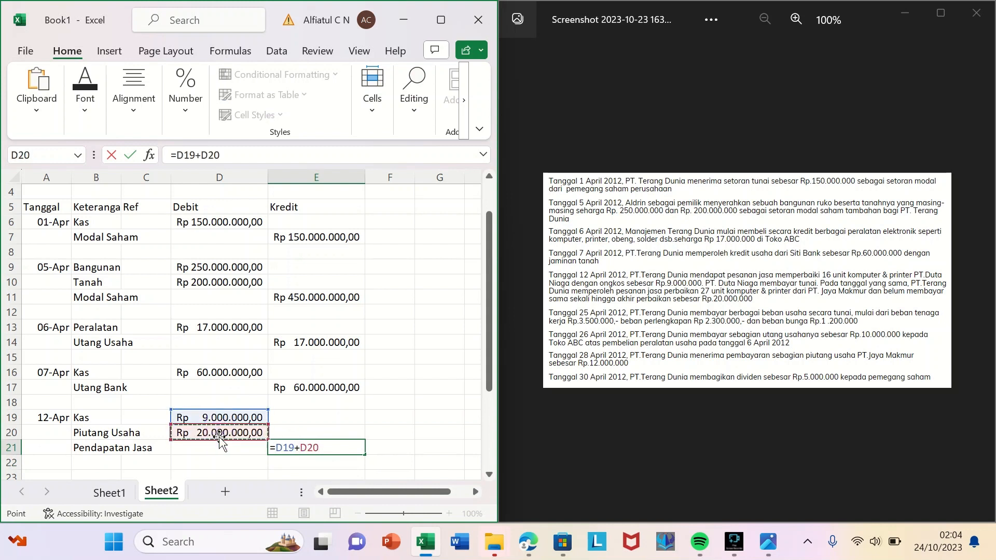
key("Return")
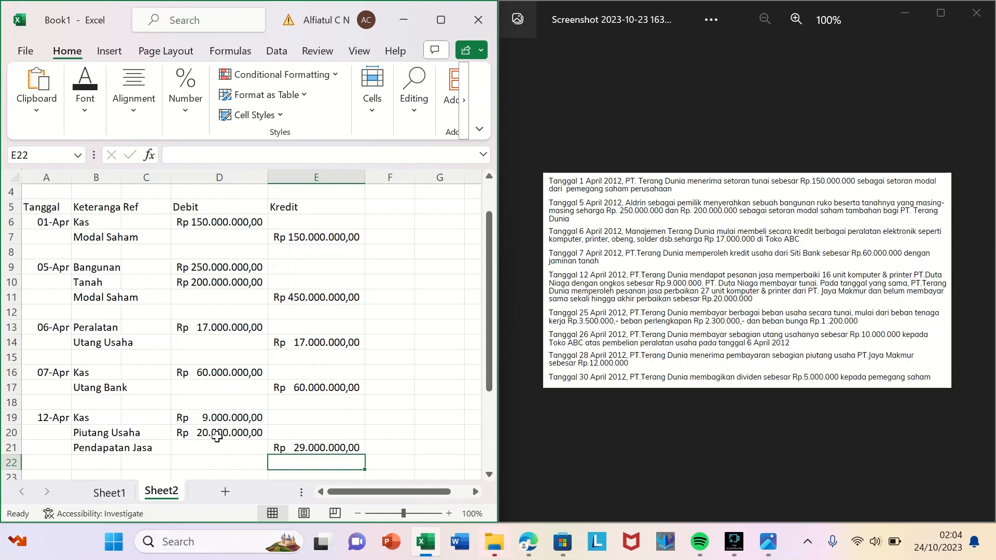
- Enter the date 25 April in A23 and the account Beban Karyawan in B23
left_click(57, 474)
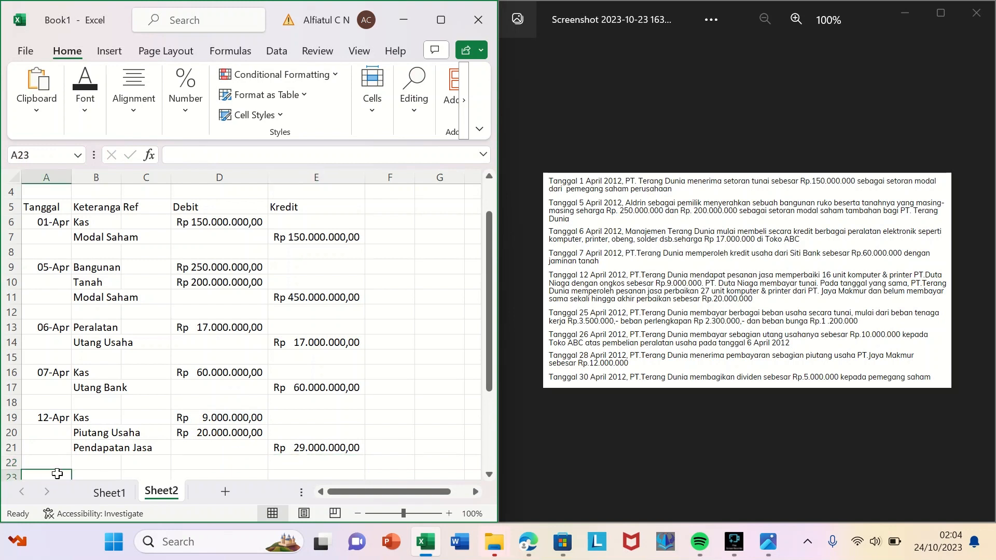
type("25 april")
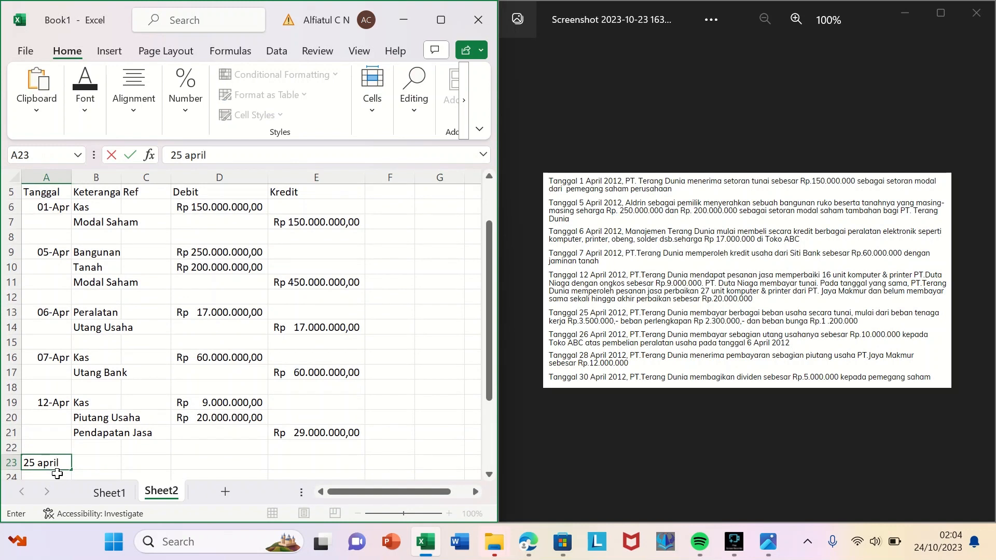
key("Tab")
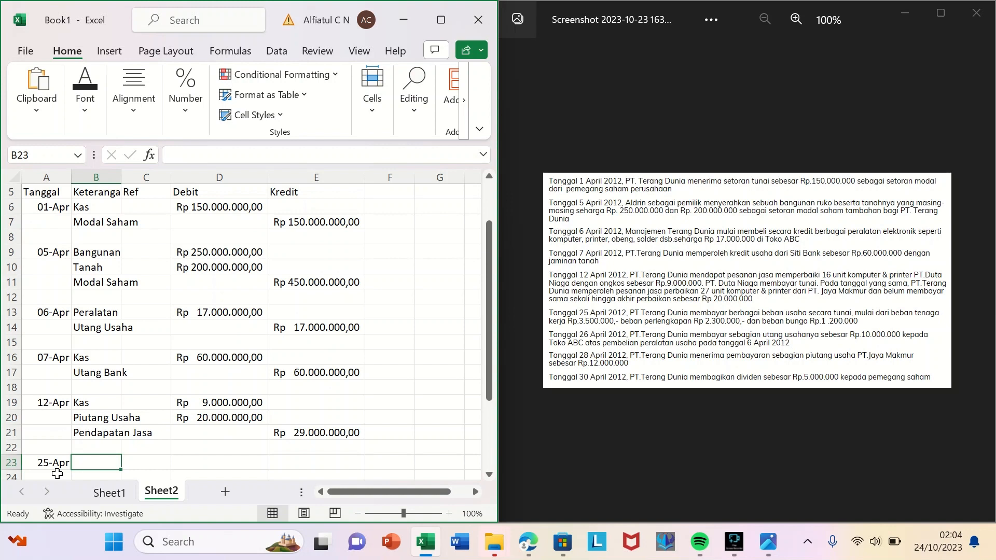
type("Beba")
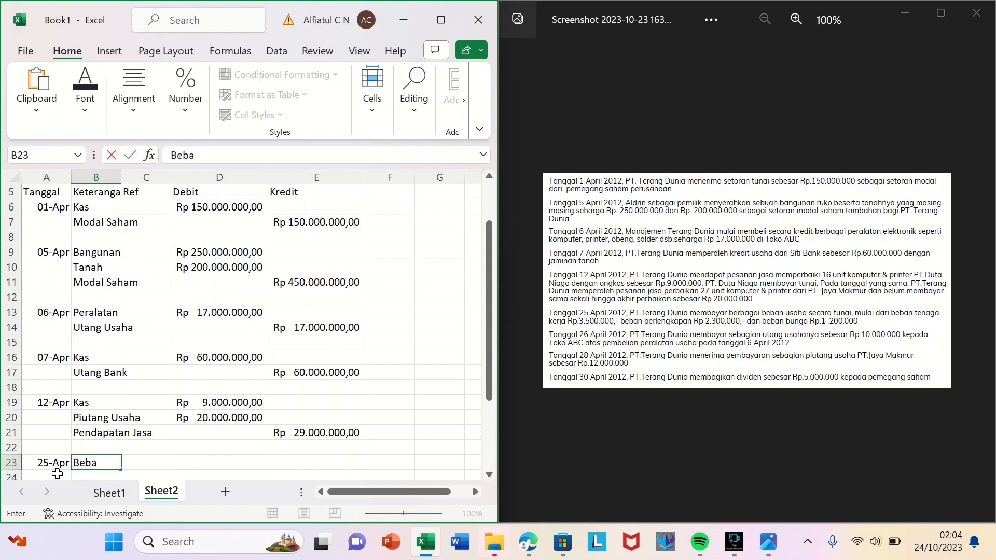
type("n Karyawan")
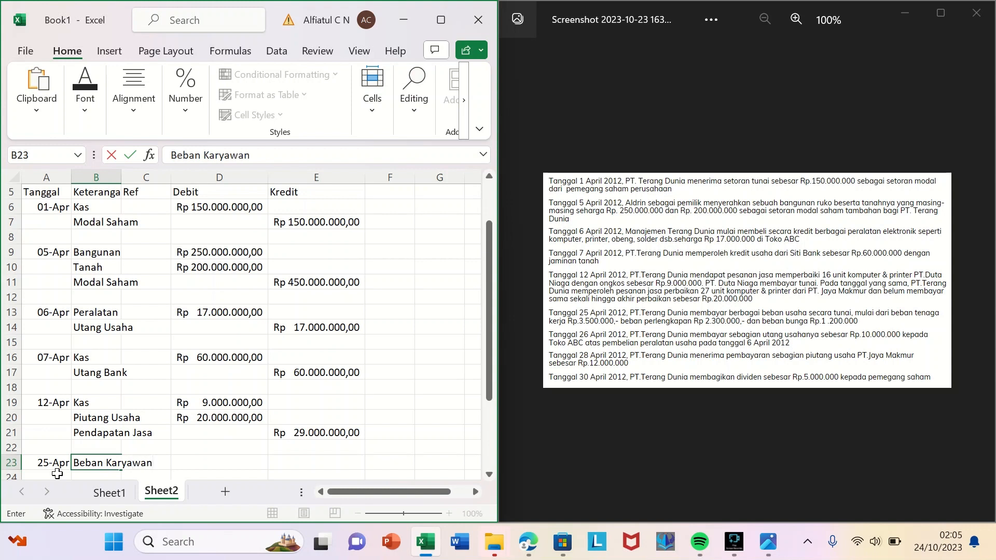
key("Return")
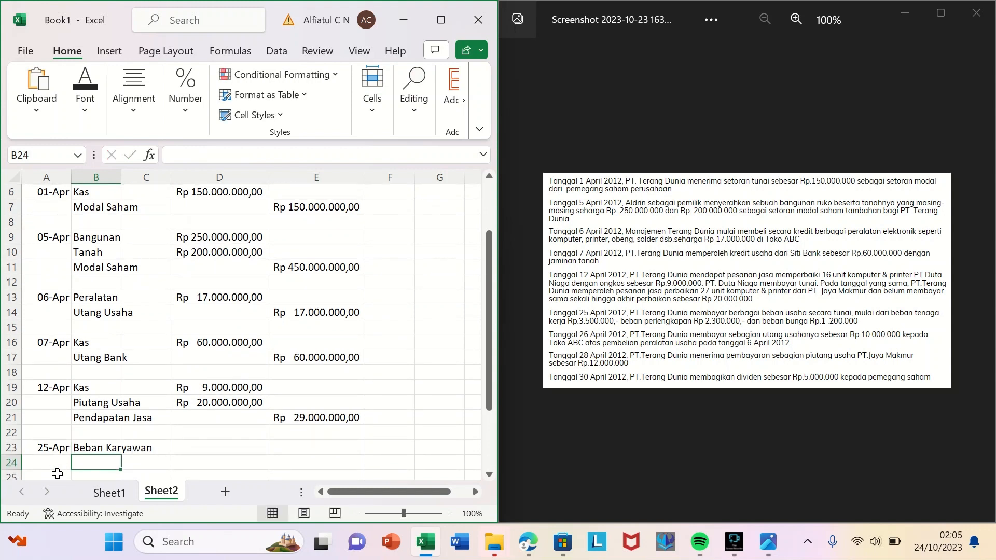
- Enter the accounts Beban Perlengkapan, Beban Bunga and Kas in B24 to B26
type("Beban ")
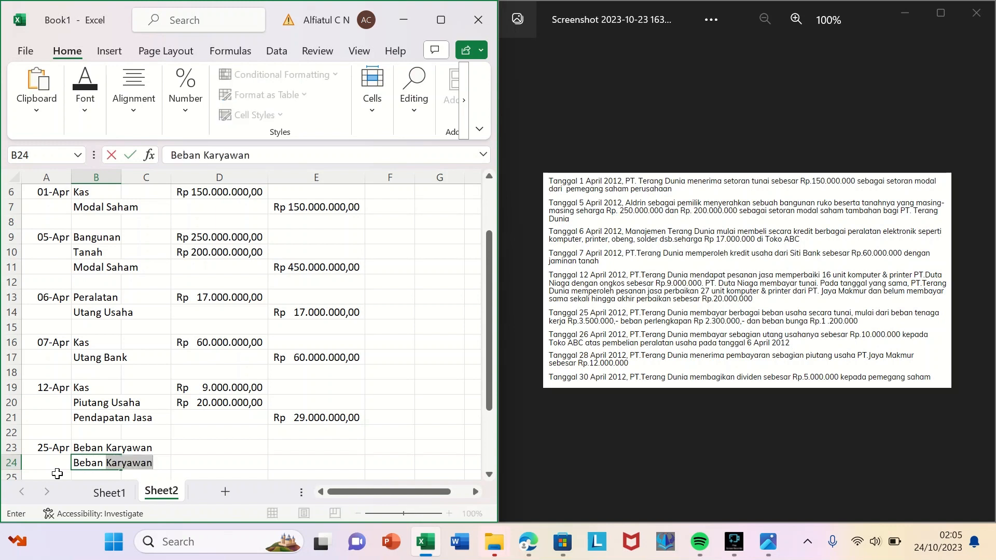
type("Perl")
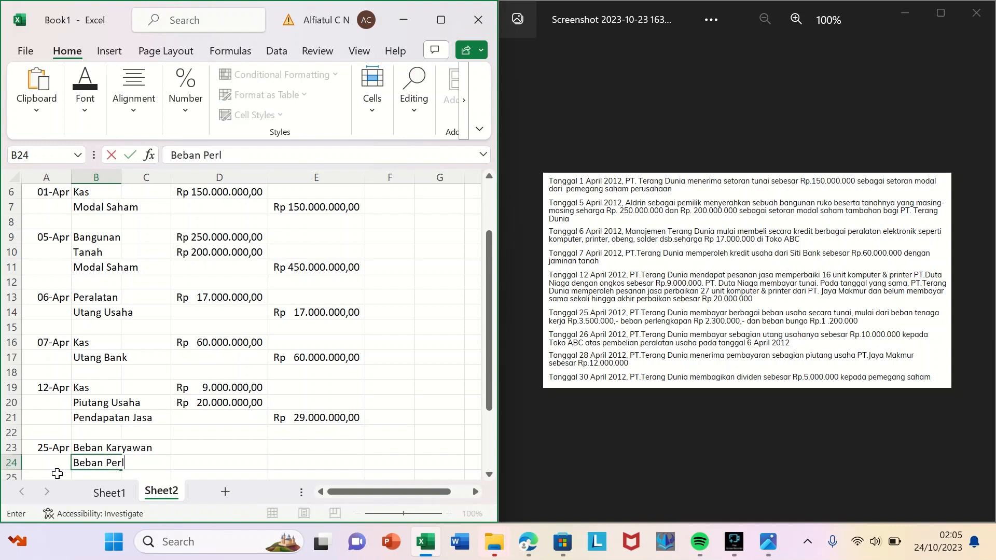
type("engkapan")
key("Return")
type("B")
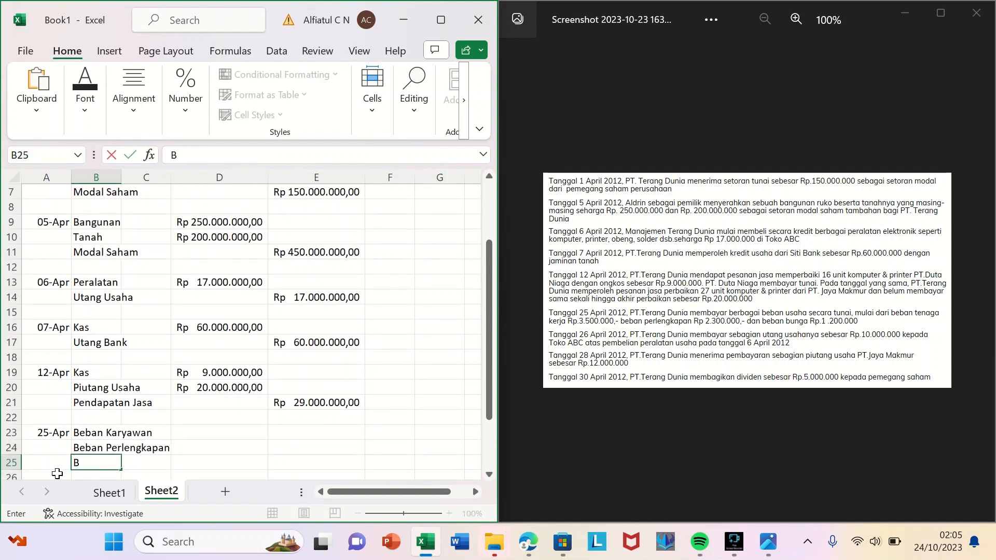
type("eban Bunga")
key("Return")
type("Kas")
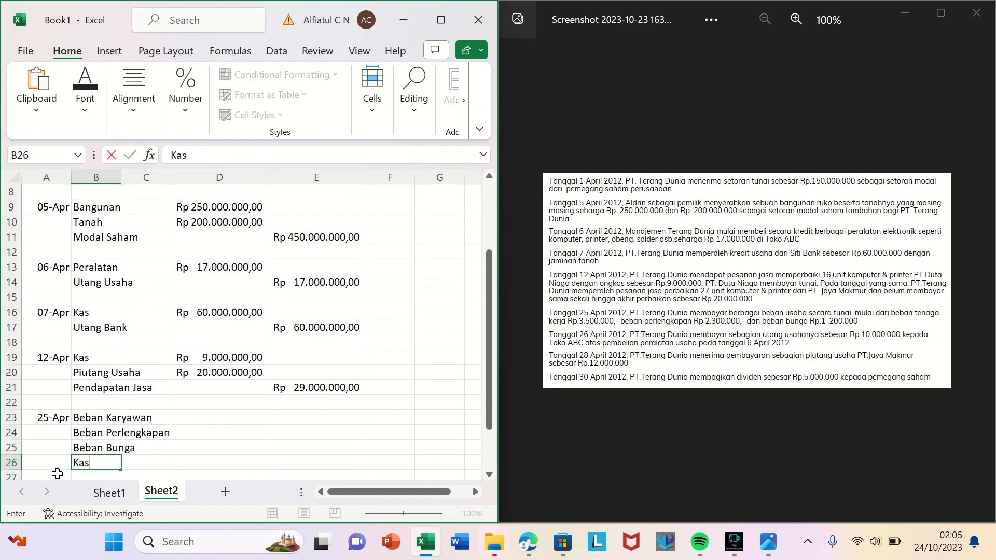
- Enter the debit amounts 3500000 for Beban Karyawan, 2300000 for Beban Perlengkapan and 1200000 for Beban Bunga in D23 to D25
left_click(228, 417)
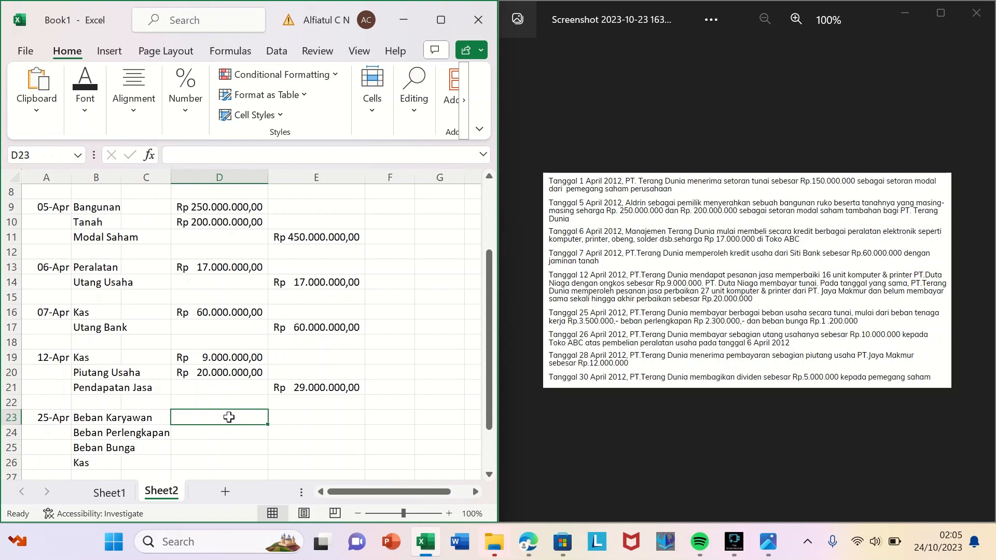
type("3.500.")
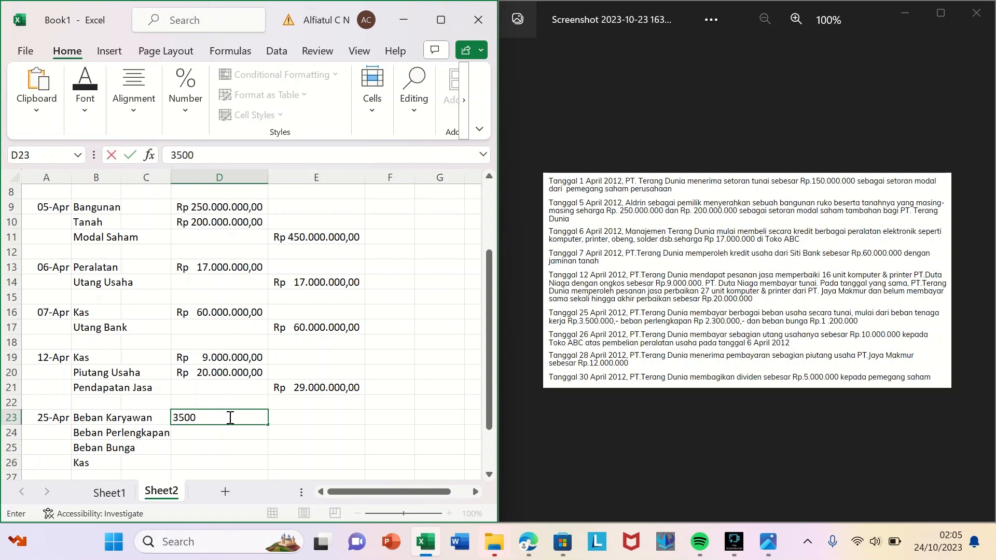
type("000")
key("Return")
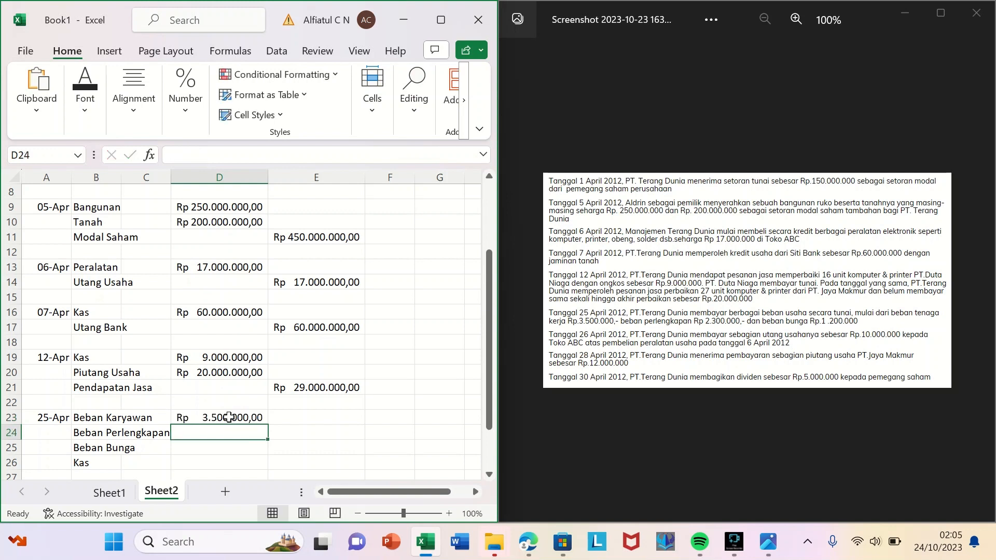
type("2")
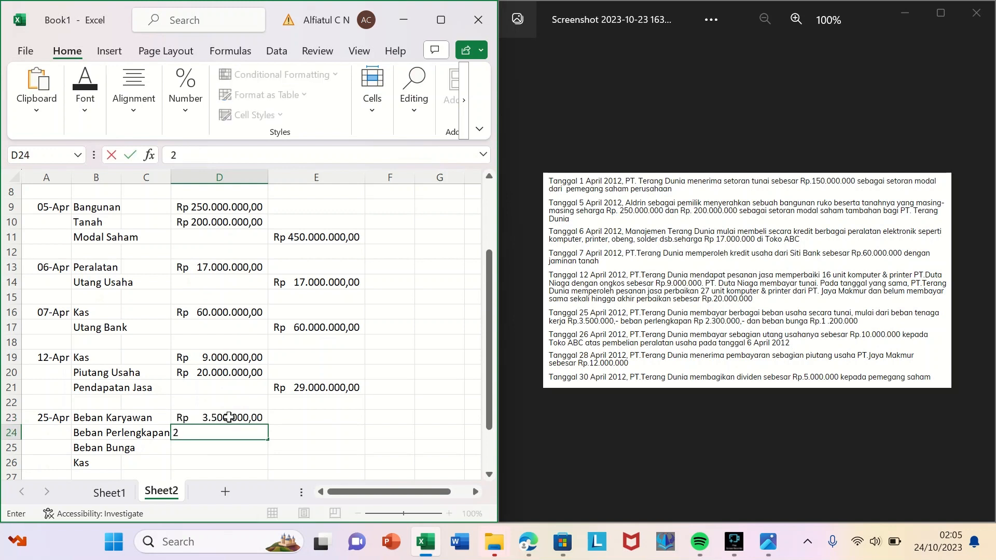
type(".300.00000")
key("Return")
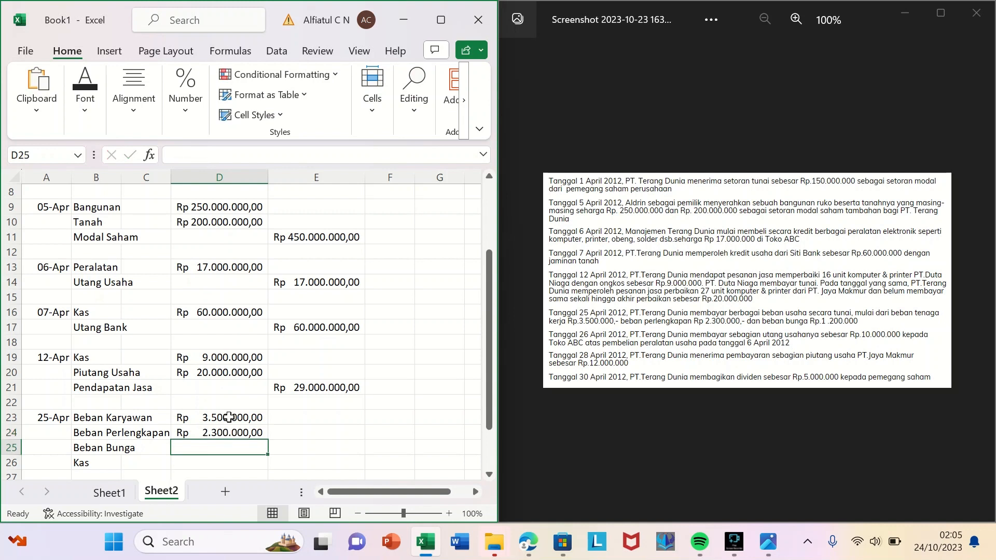
type("12")
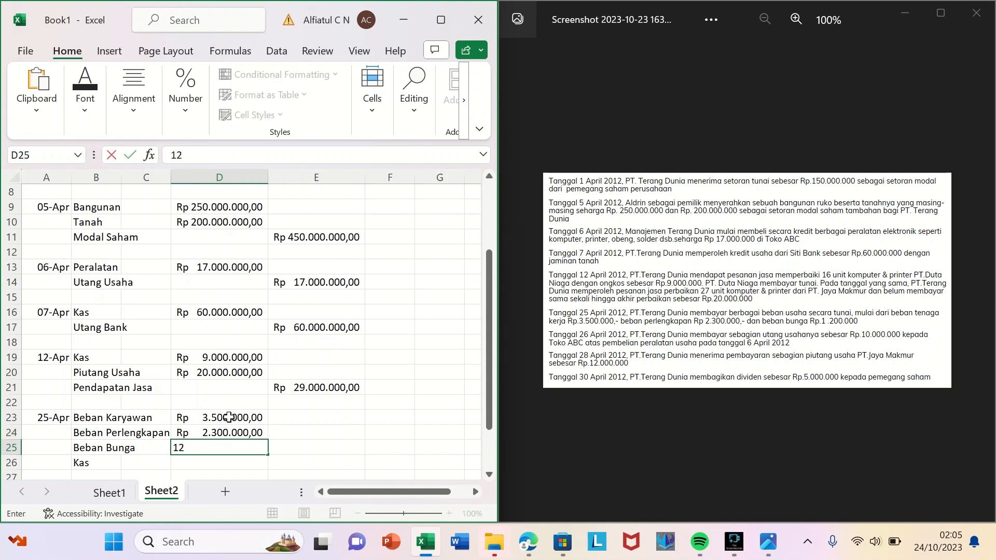
type("00000")
- Calculate the 25 April Kas credit in E26 with the formula =SUM(D23:D25)
left_click(315, 459)
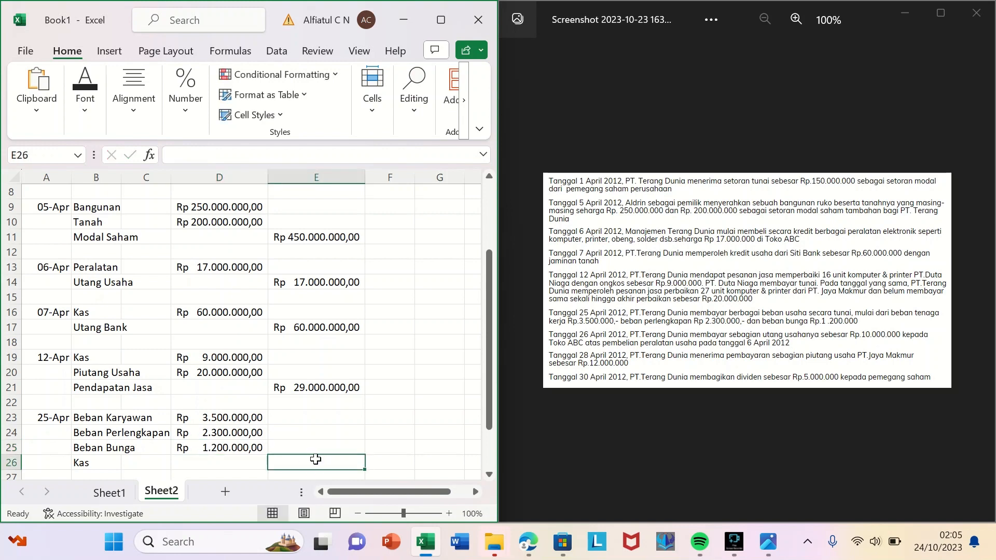
type("=")
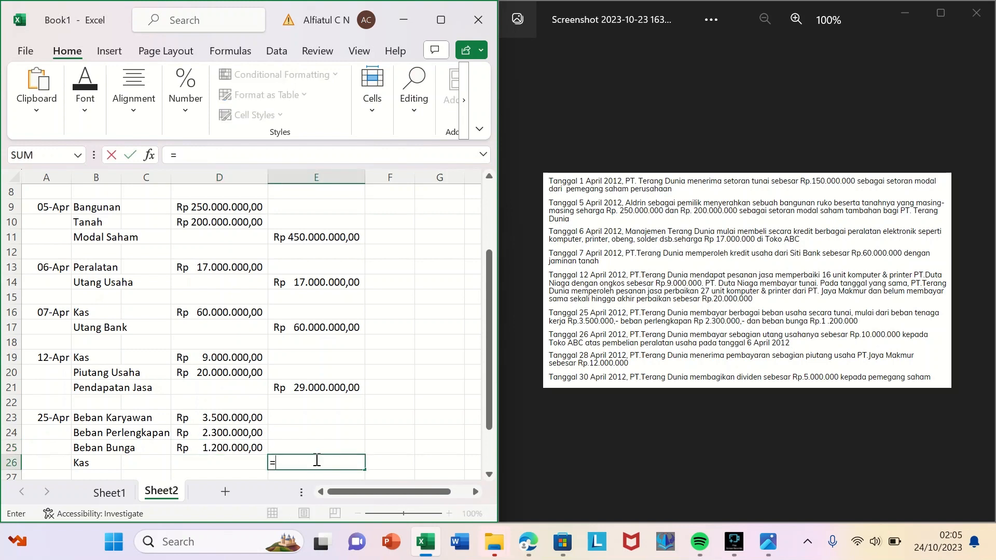
type("sum(")
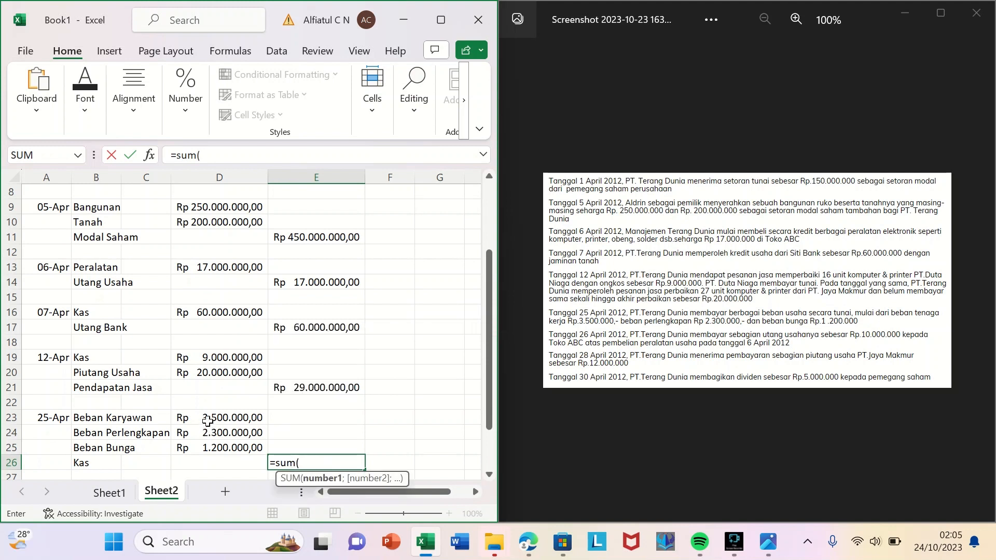
left_click_drag(208, 418, 220, 448)
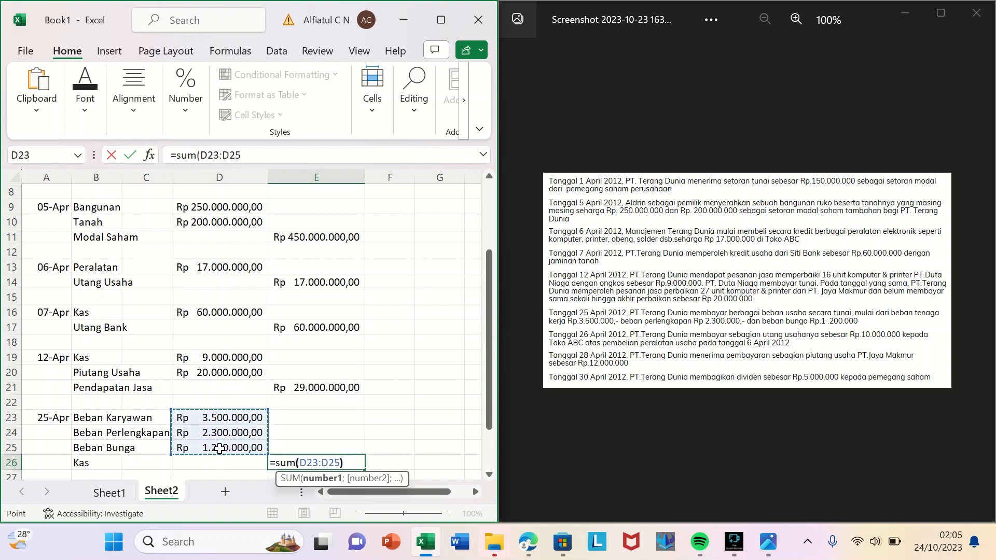
key("Return")
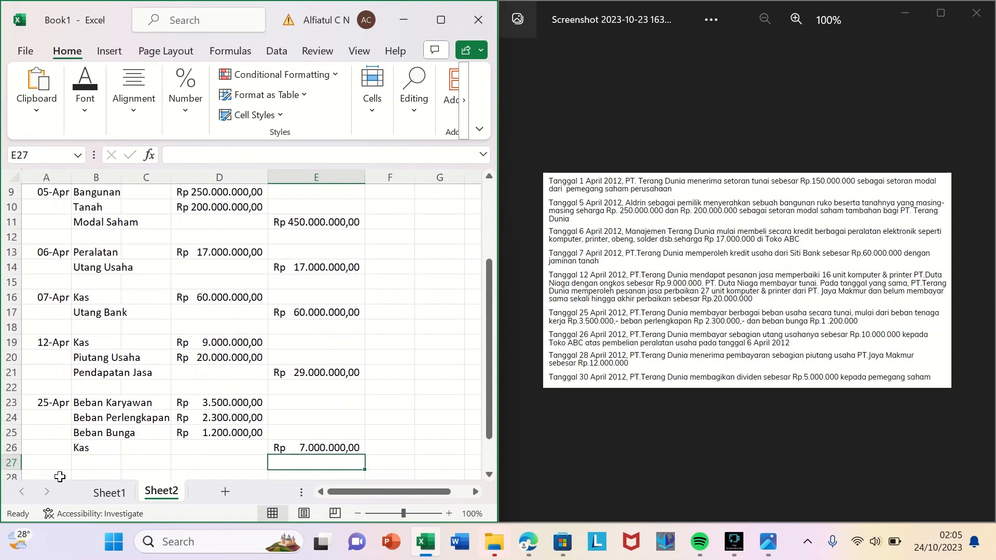
- Enter the date 26 April in A28 and the accounts Utang Usaha in B28 and Kas in B29
left_click(60, 477)
type("26 a")
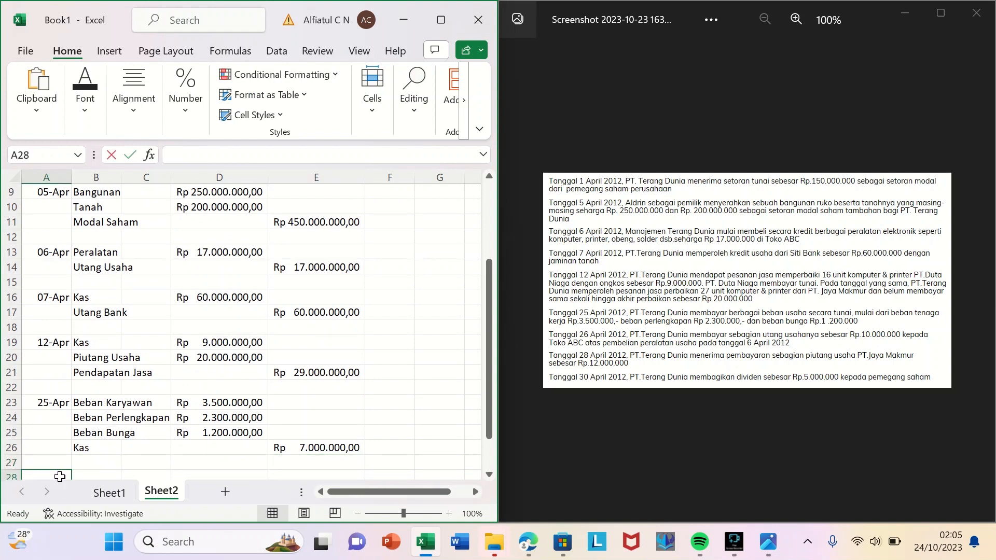
type("pril")
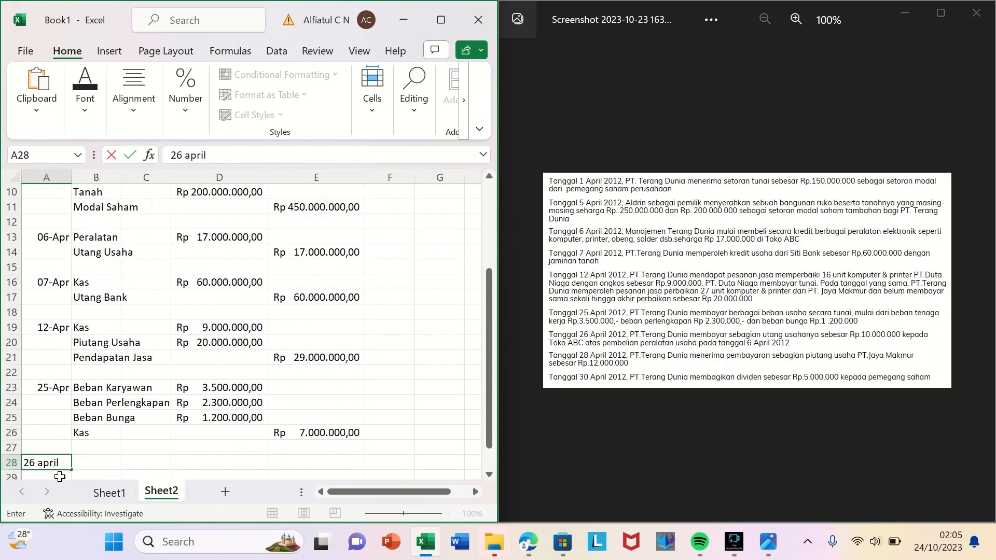
key("Tab")
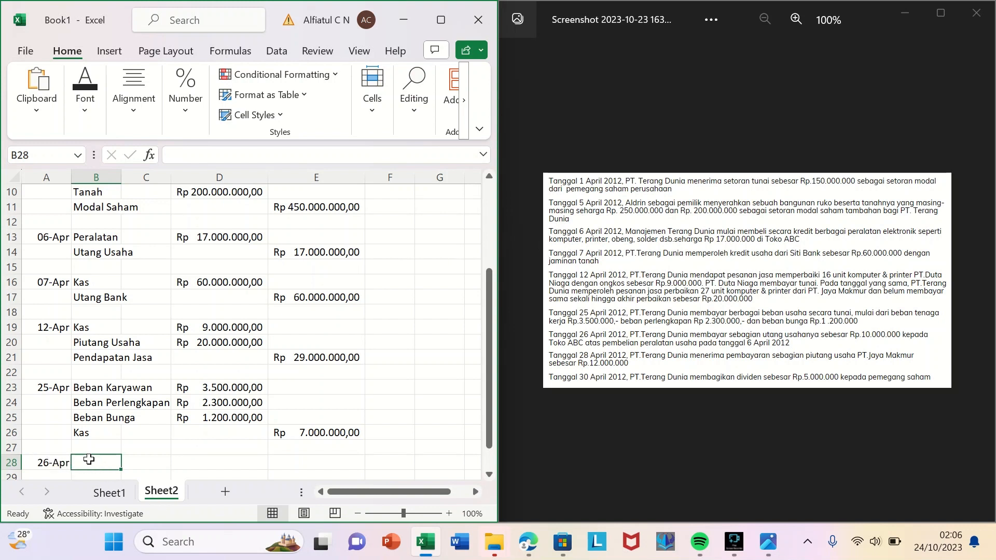
type("Uta")
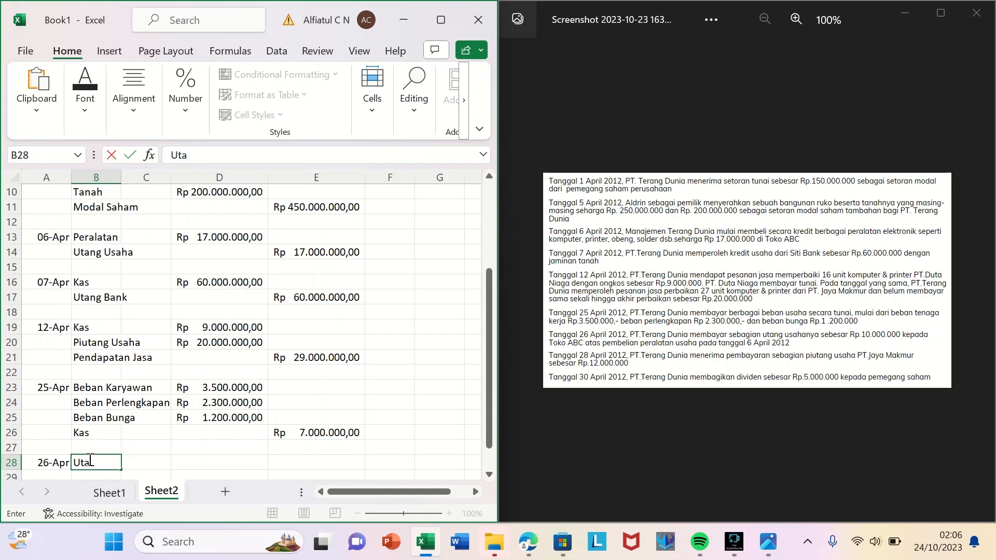
type("ng Usaha")
key("Return")
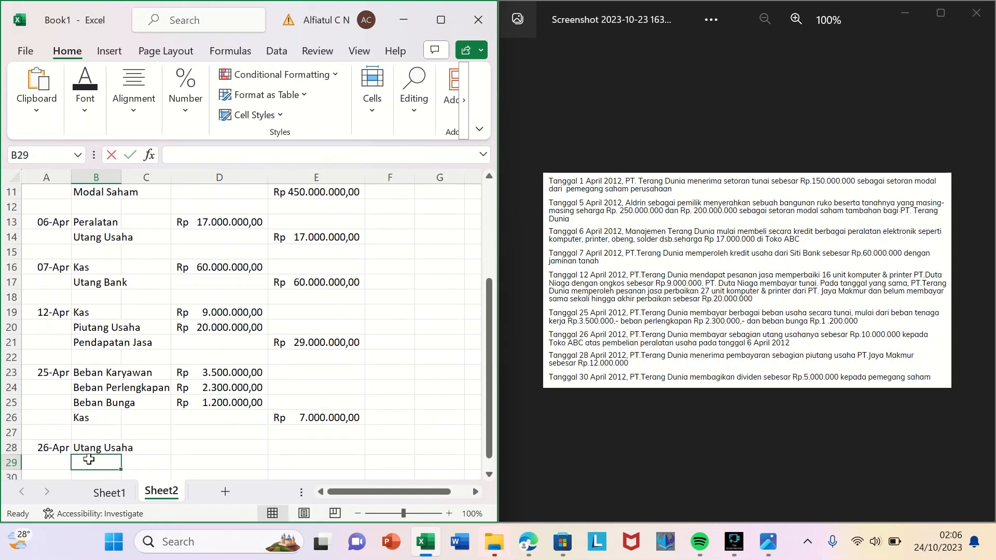
type("Kas")
- Enter 10000000 as the Utang Usaha debit in D28 and as the Kas credit in E29
left_click(220, 446)
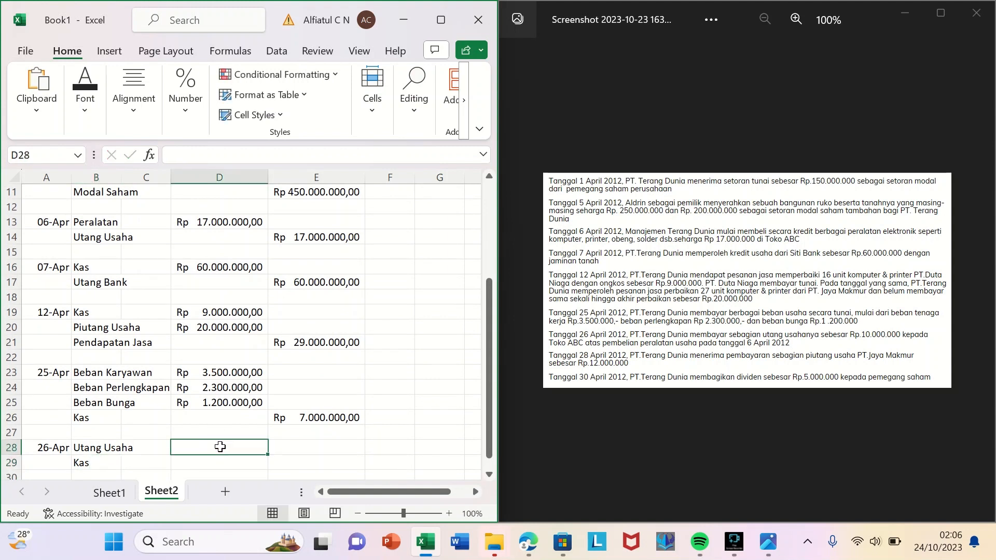
type("10")
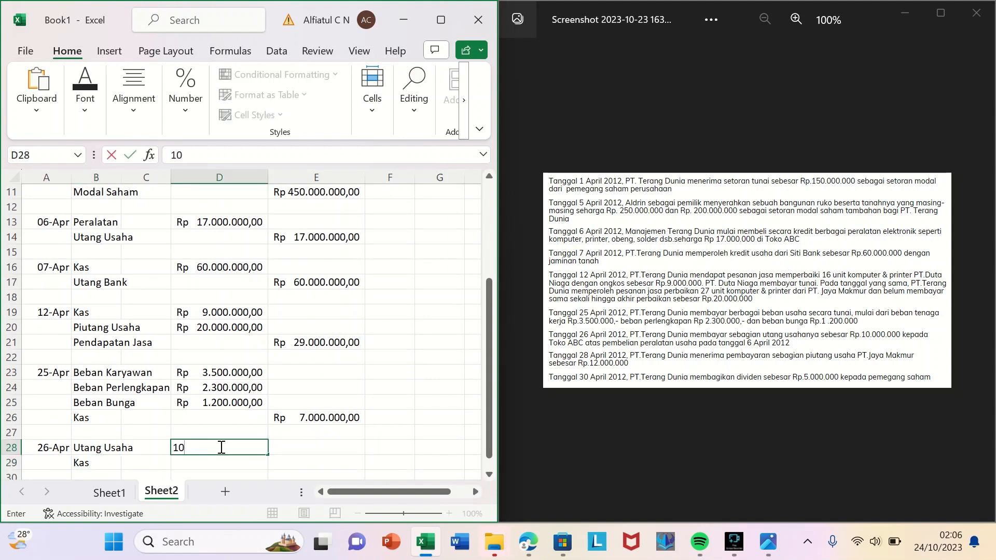
type("000000")
key("Return")
key("Right")
type("10000000")
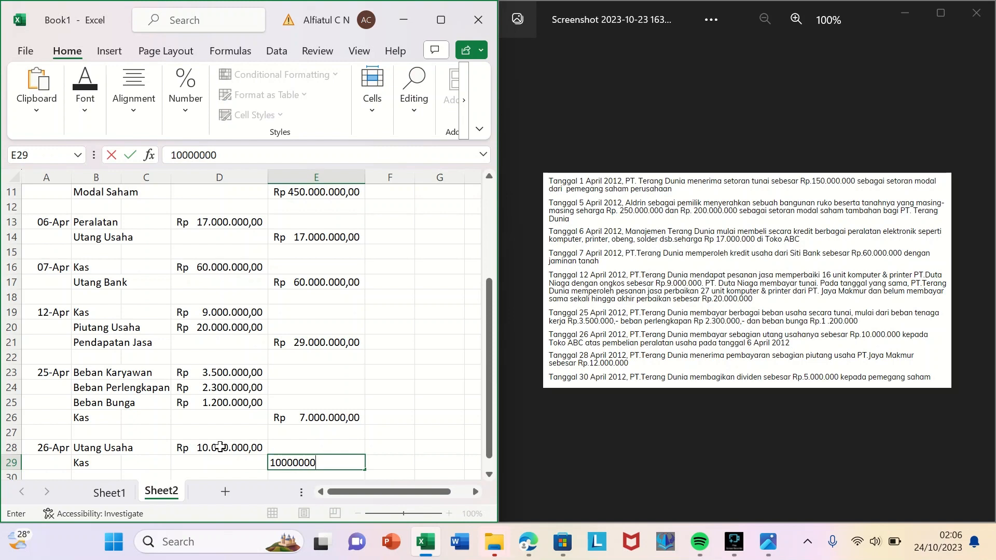
key("Return")
- Enter the date 28 April in A31 and the accounts Kas in B31 and Piutang Usaha in B32
left_click(45, 474)
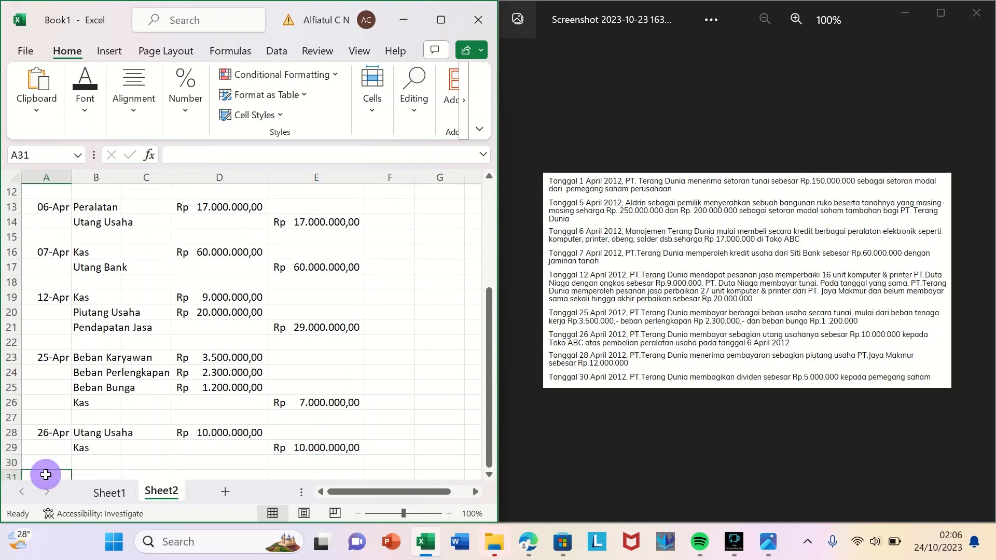
type("28")
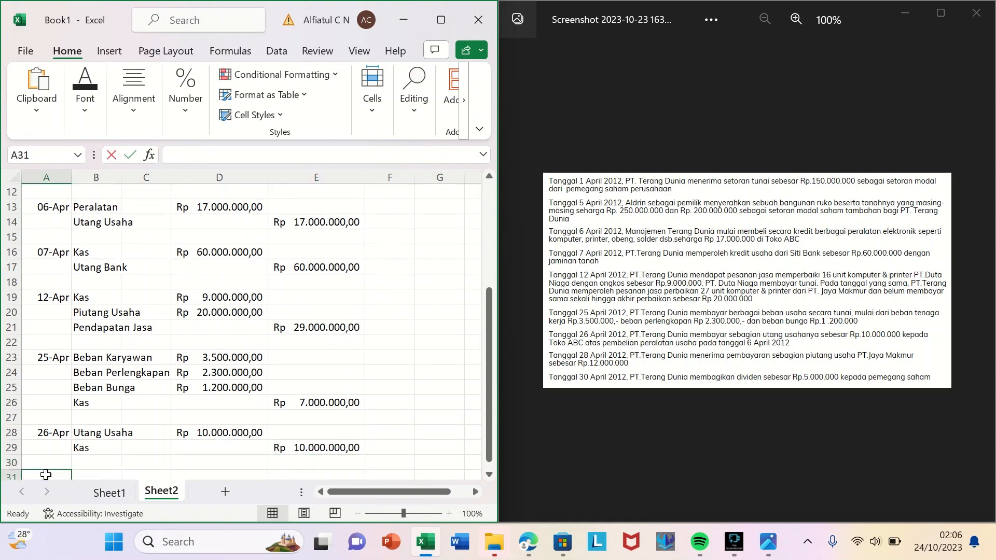
type(" april")
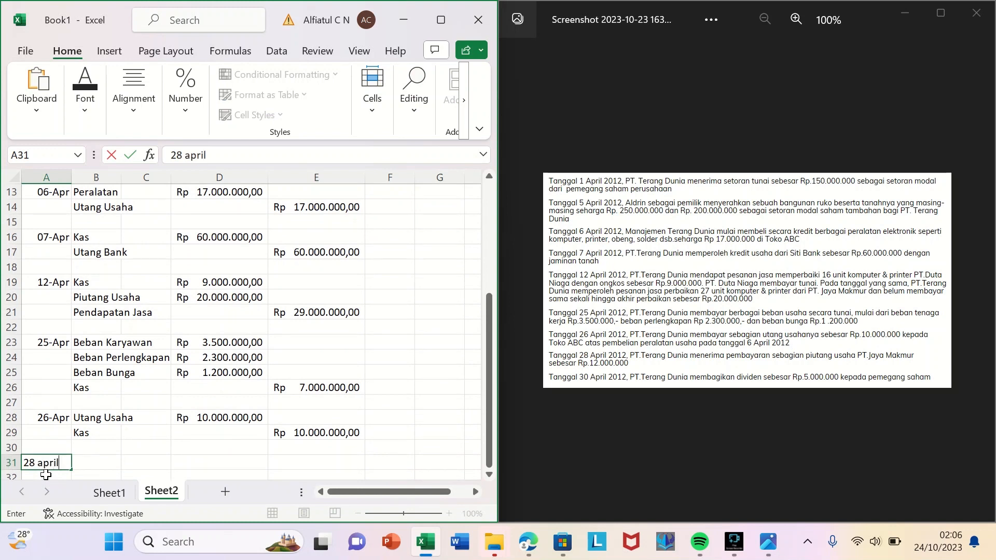
key("Tab")
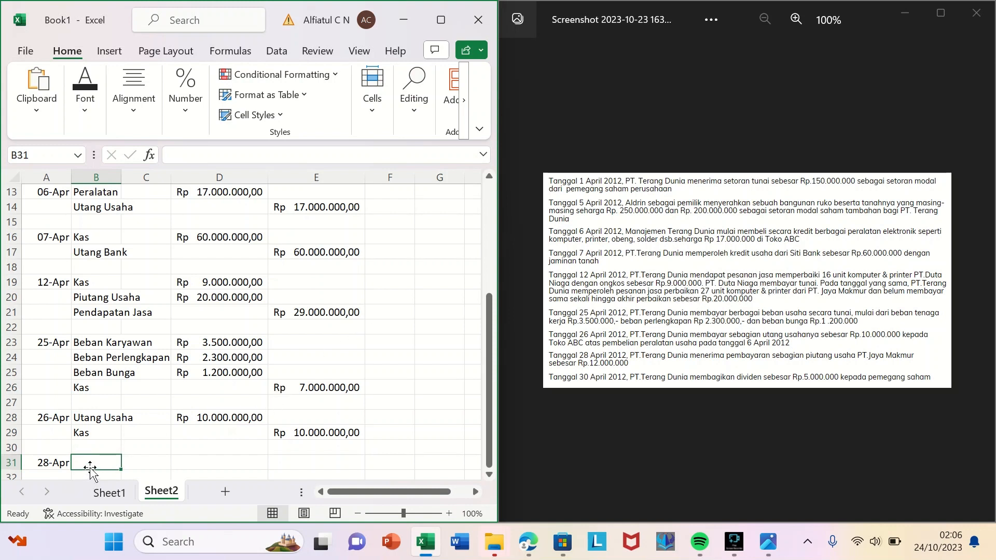
type("Kas")
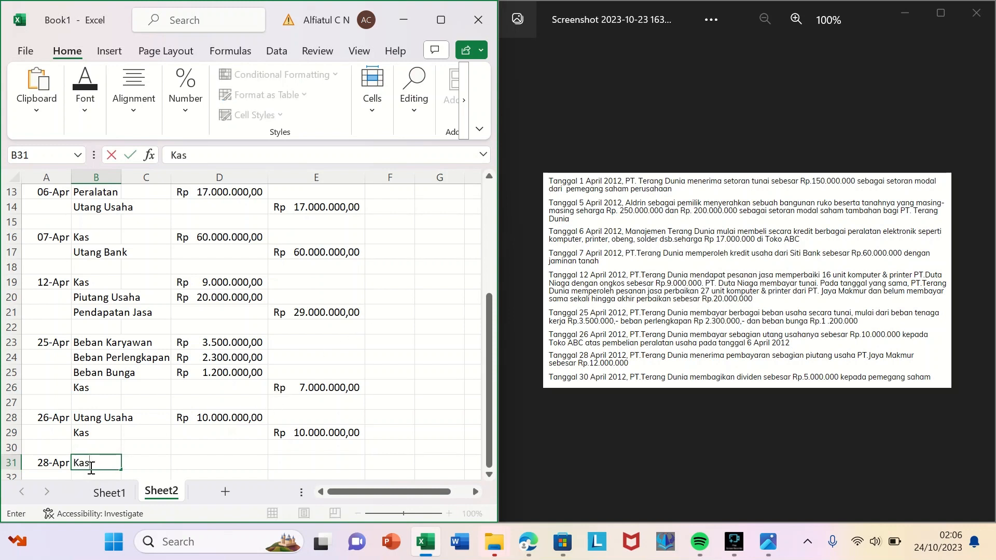
key("Return")
type("P")
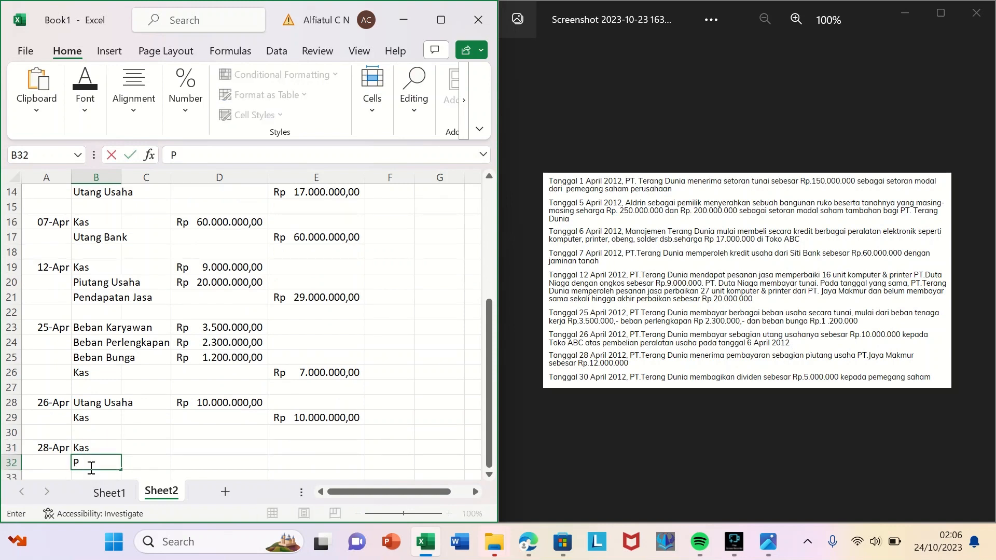
type("iutang Usaha")
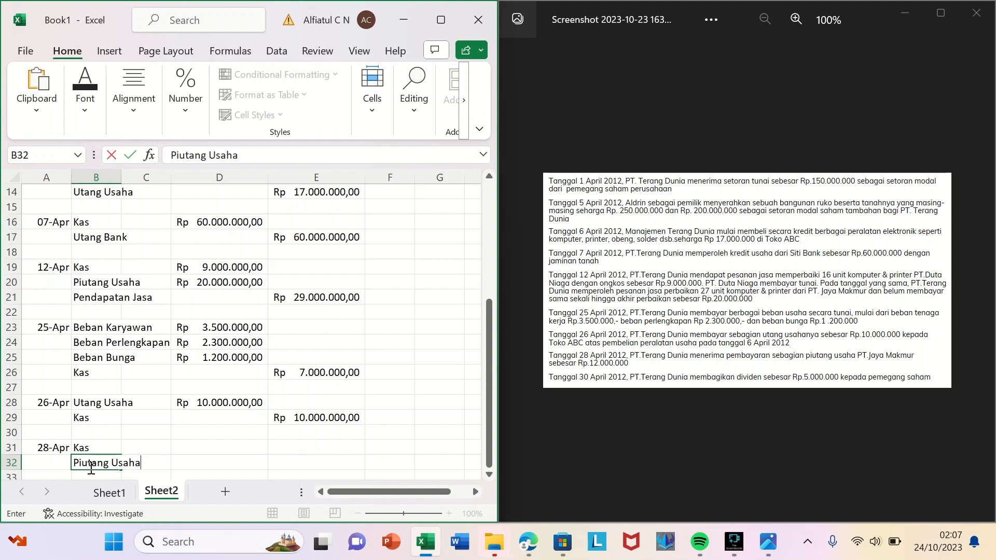
- Enter 12000000 as the Kas debit in D31 and as the Piutang Usaha credit in E32
left_click(212, 450)
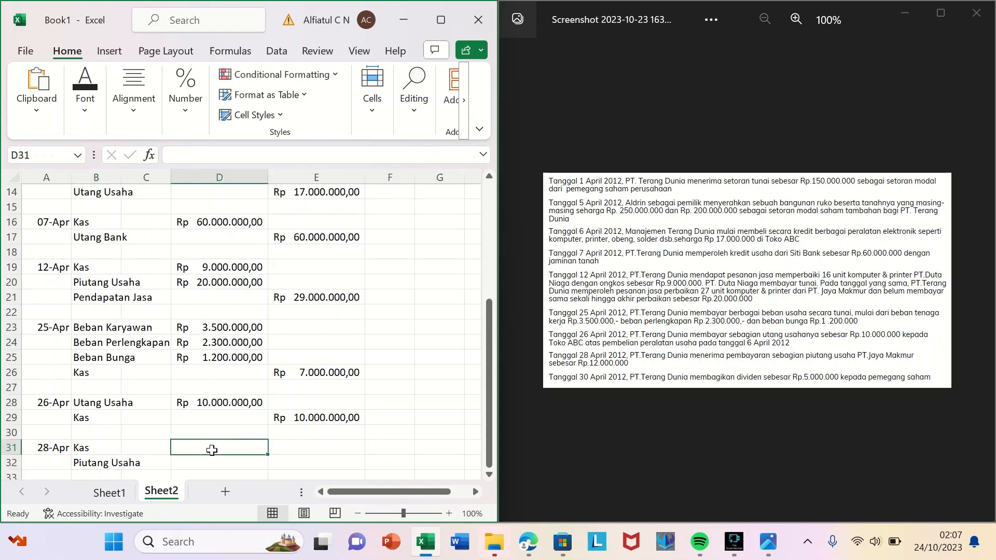
type("12")
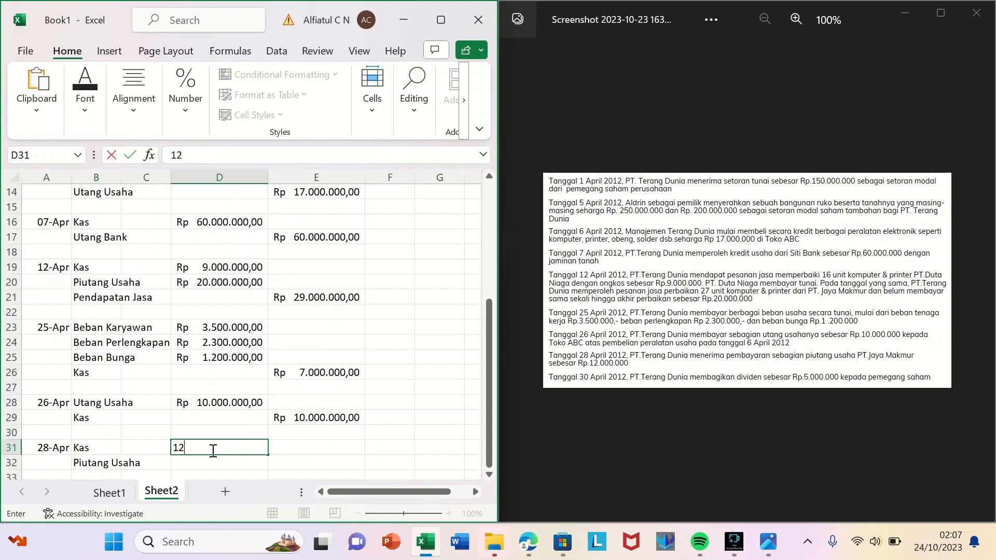
type("000000")
key("Return")
key("Right")
type("12000")
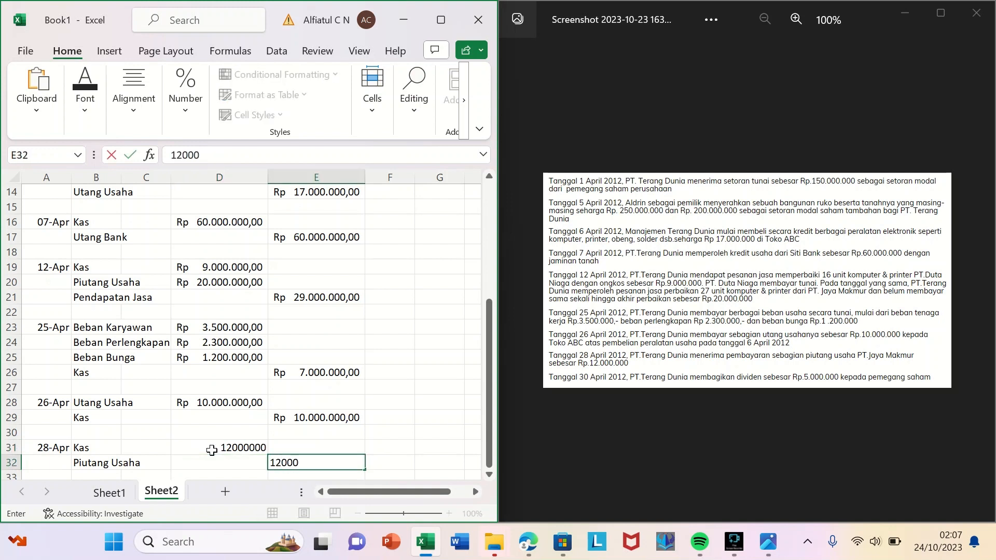
type("000")
key("Return")
key("Return")
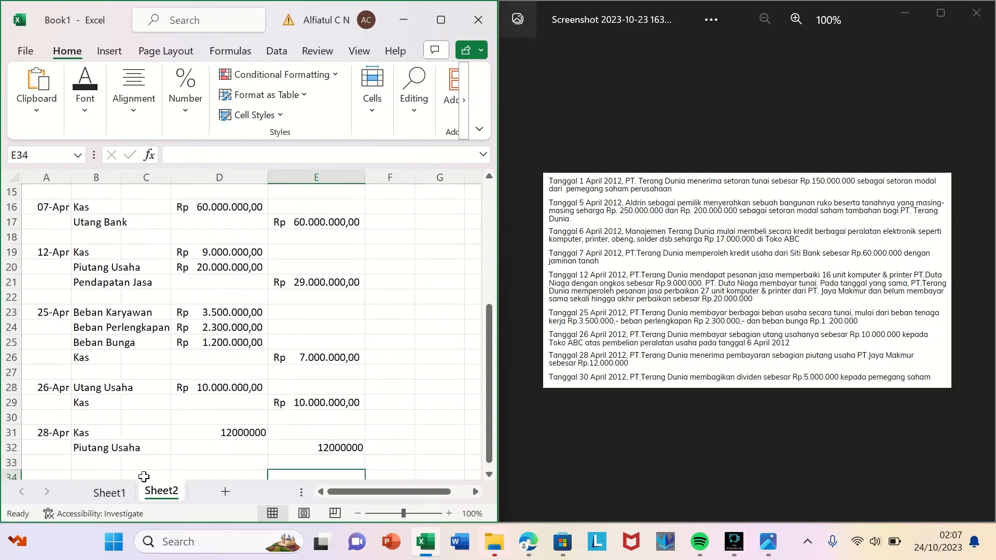
- Apply the Accounting number format to the range D31:E36
left_click(38, 462)
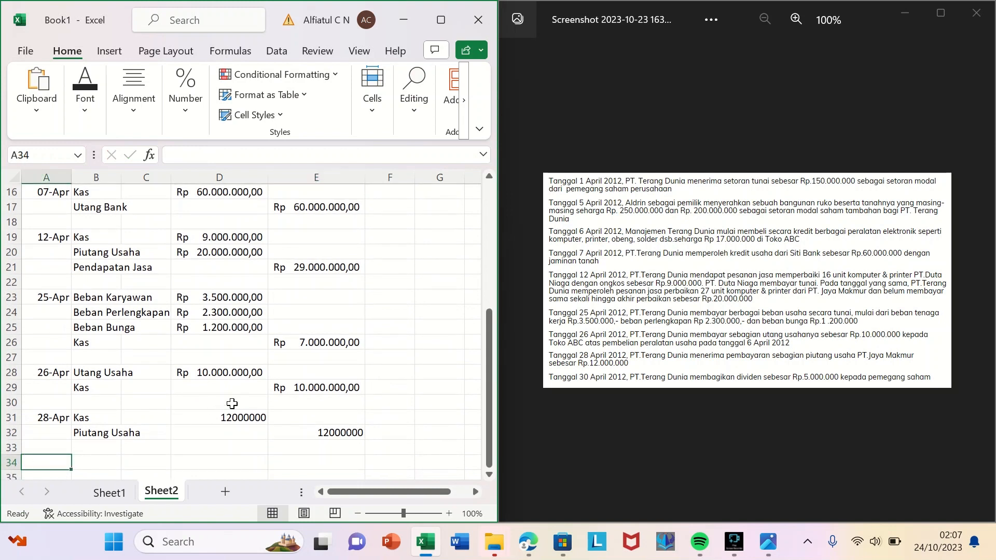
left_click(220, 423)
left_click_drag(220, 422, 329, 458)
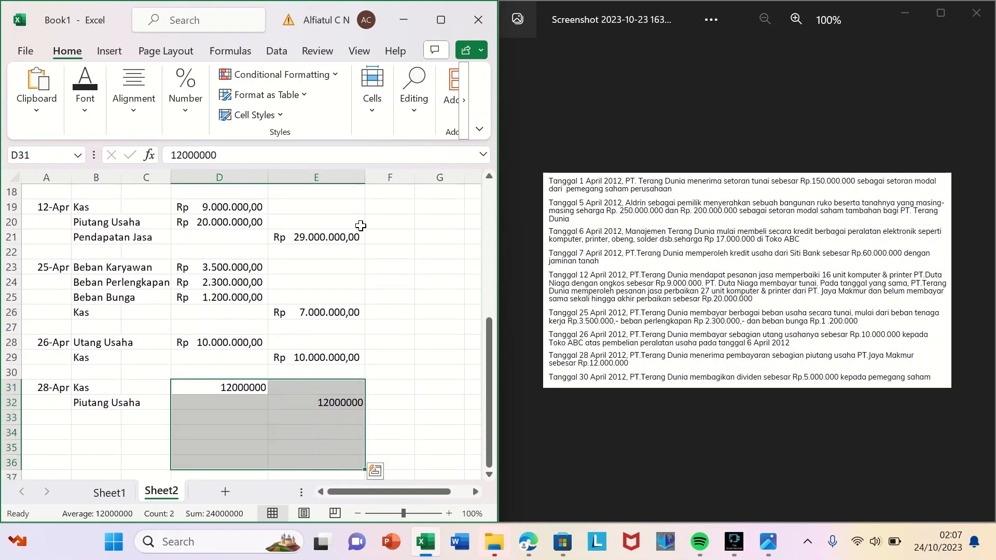
left_click(198, 111)
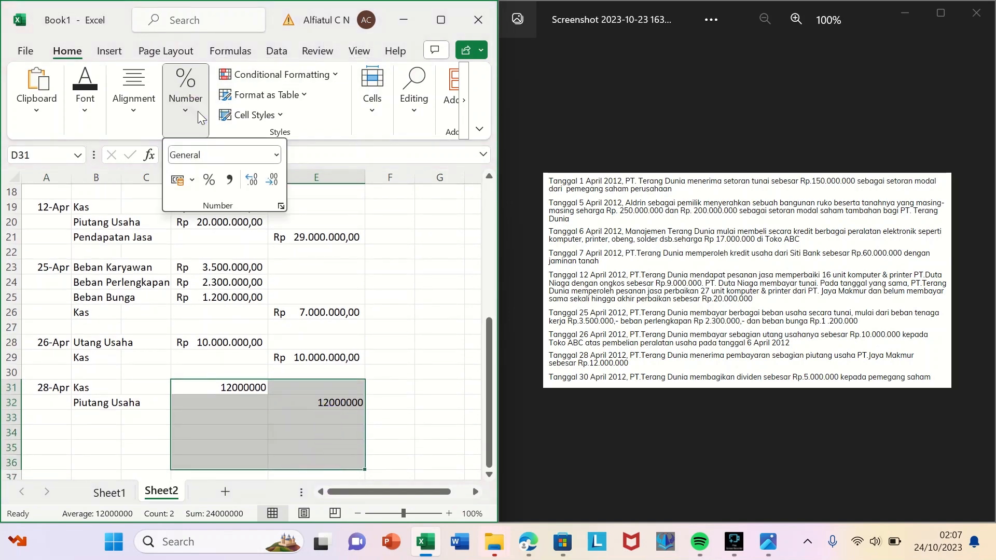
left_click(226, 149)
type("Accounting")
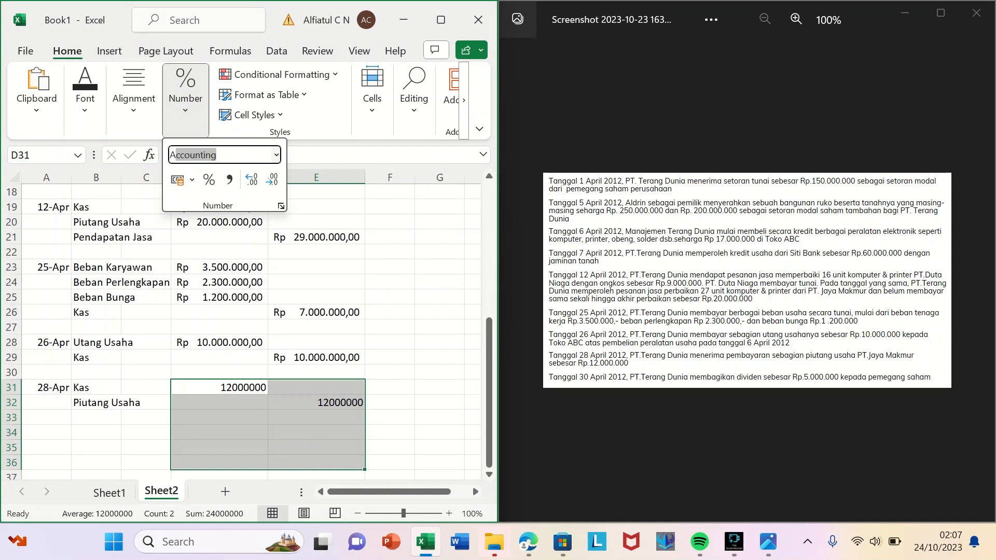
key("Return")
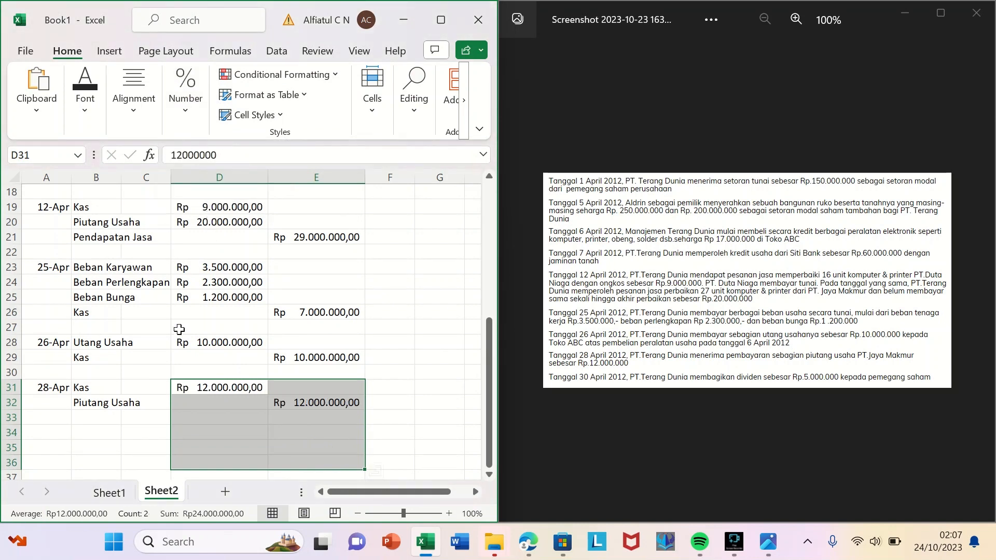
- Enter the date 30 April in A34 and the accounts Dividen in B34 and Kas in B35
left_click(56, 430)
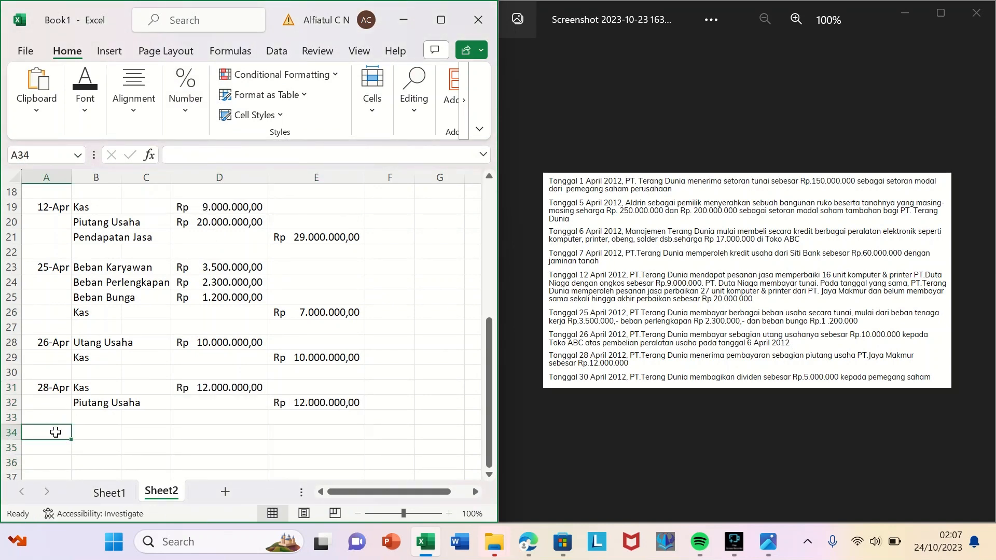
type("30")
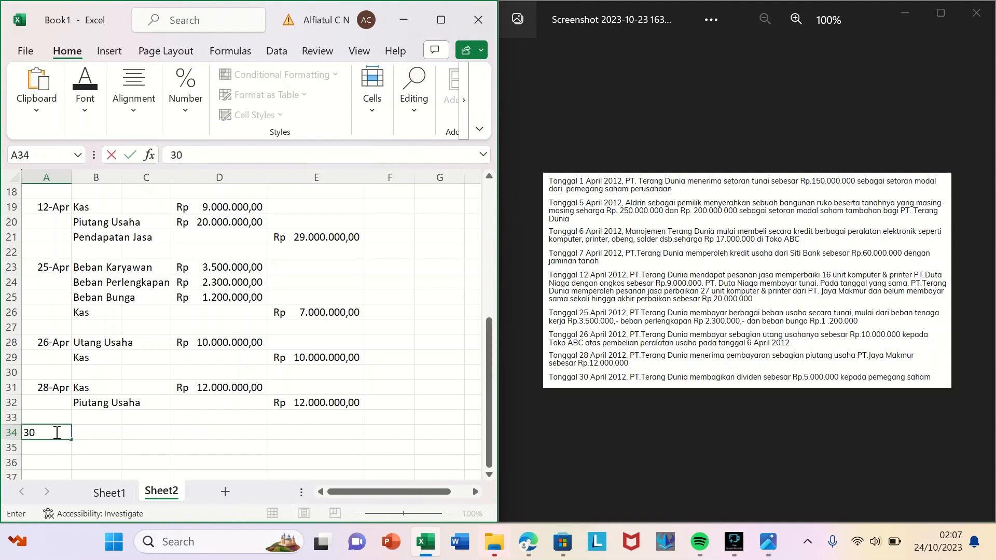
type(" april")
key("Tab")
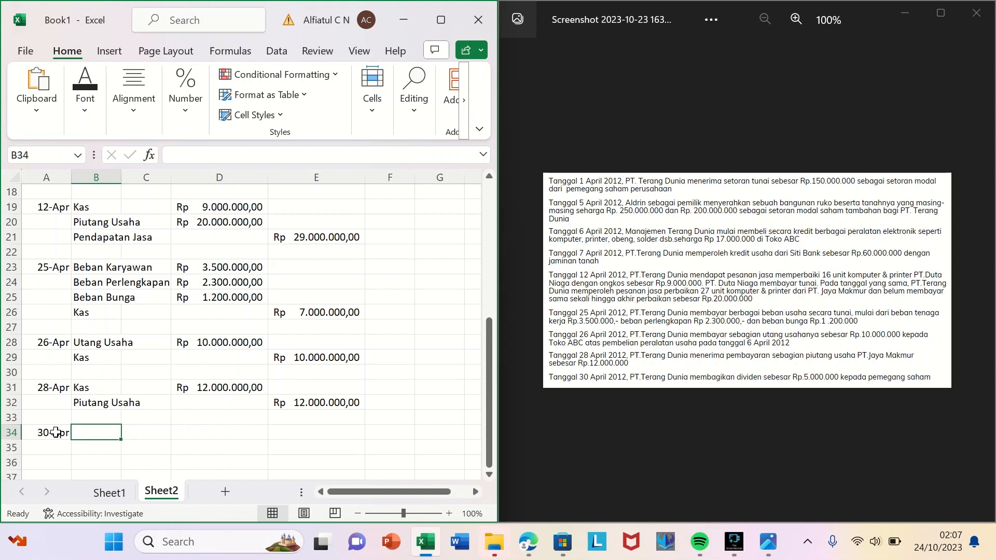
type("Dividen")
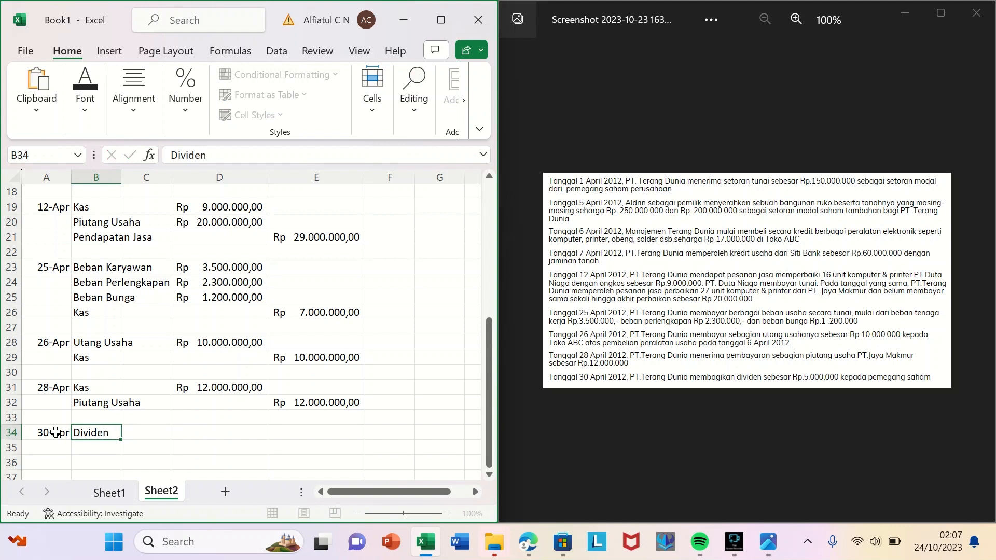
key("Return")
type("Kas")
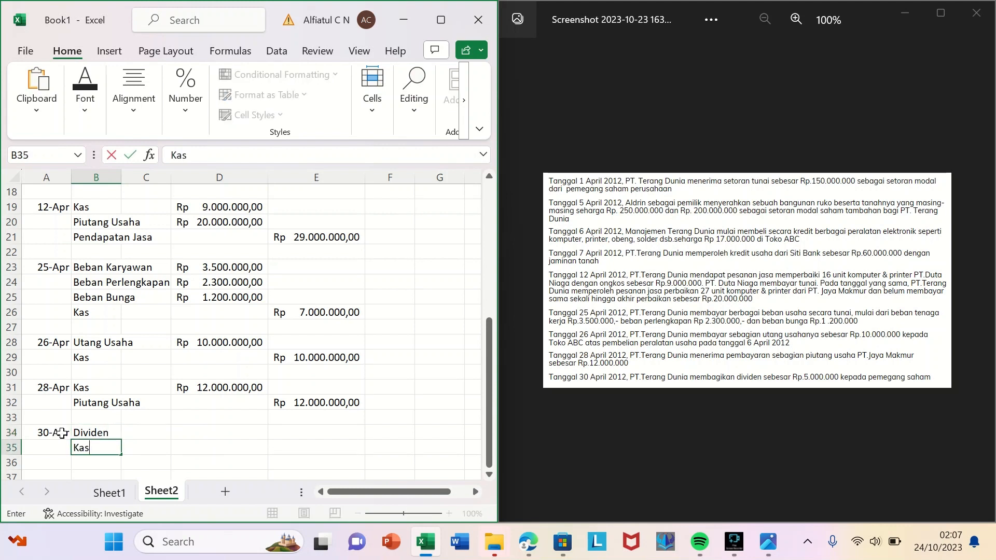
- Enter 5000000 as the Dividen debit in D34 and as the Kas credit in E35
left_click(208, 434)
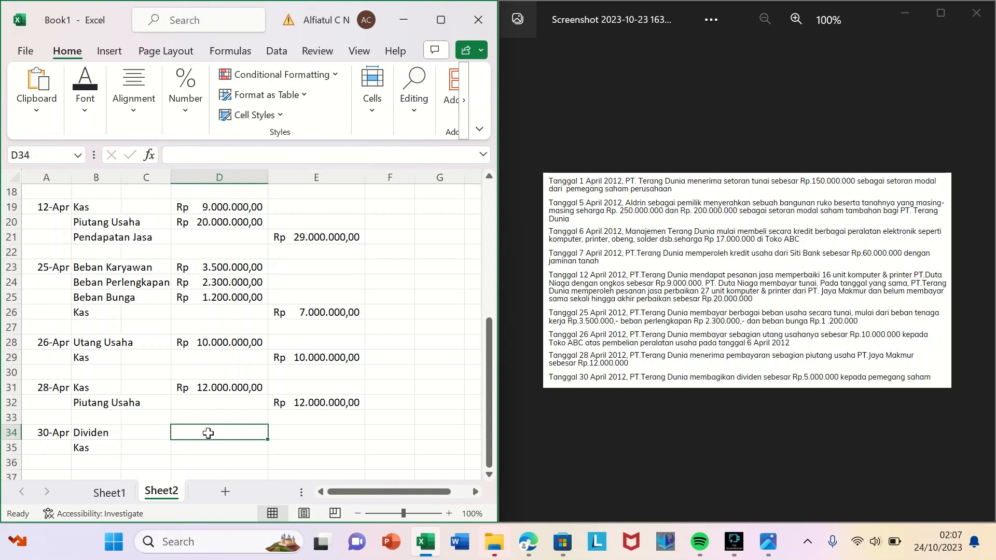
type("5000000")
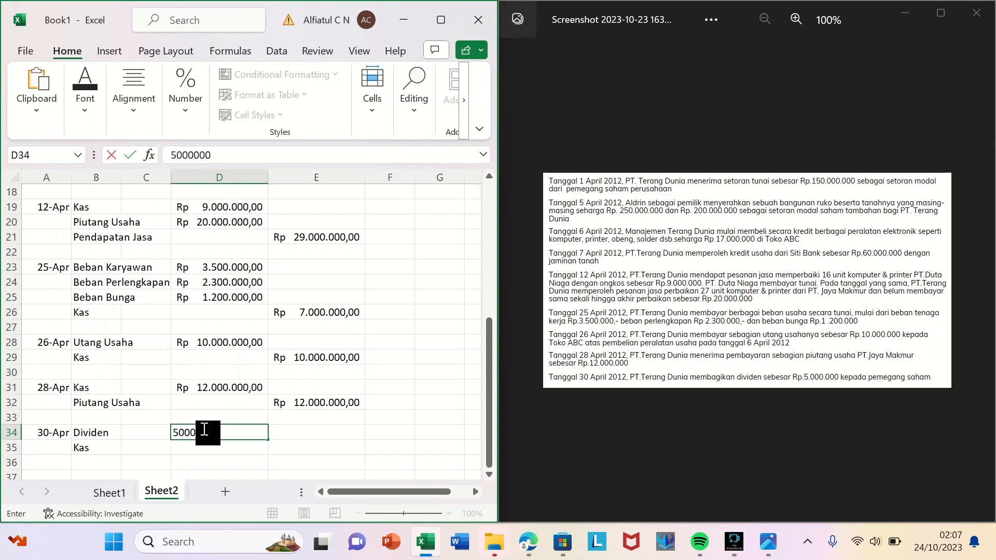
key("Return")
key("Right")
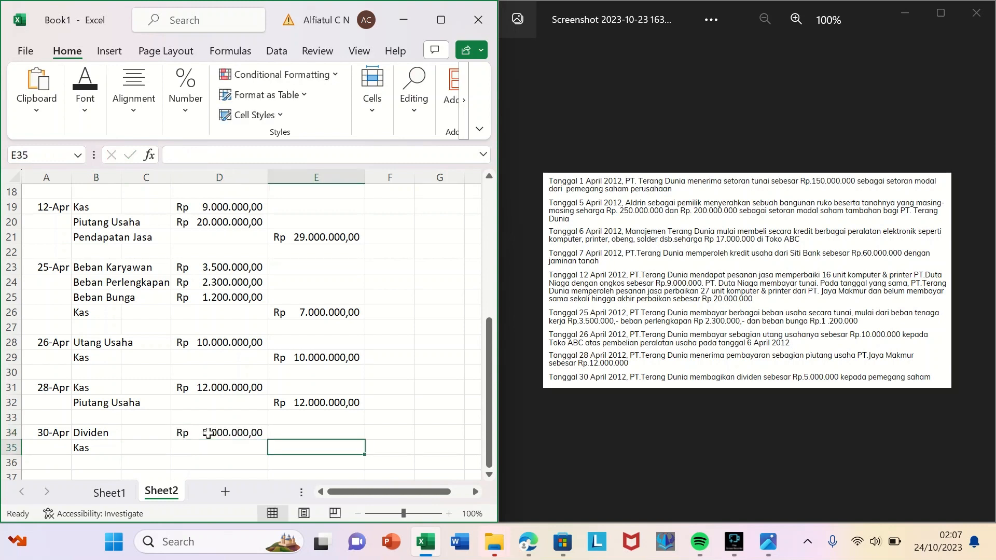
type("5000000")
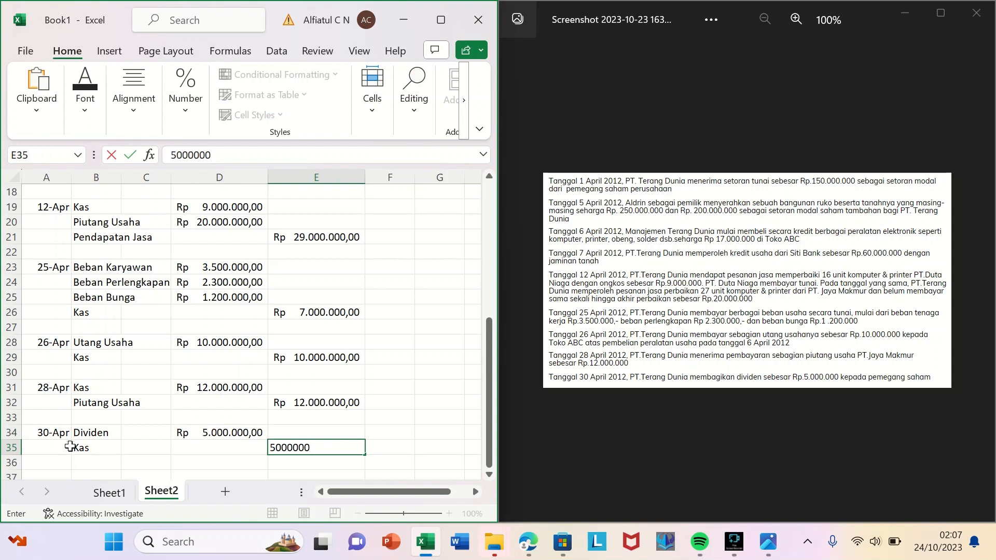
- Label B36 as Total and calculate the debit total in D36 with the formula =SUM(D6:D35)
left_click(82, 467)
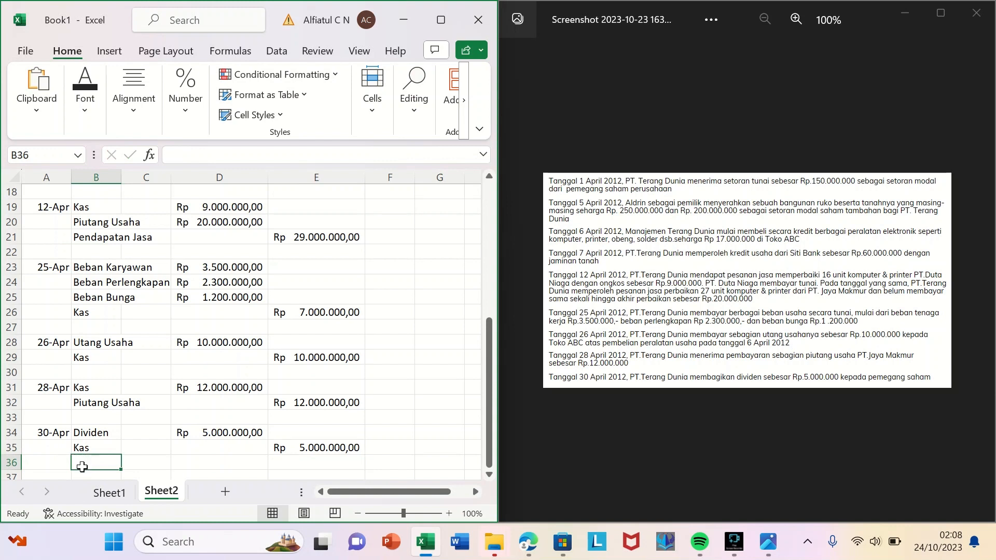
type("Tota")
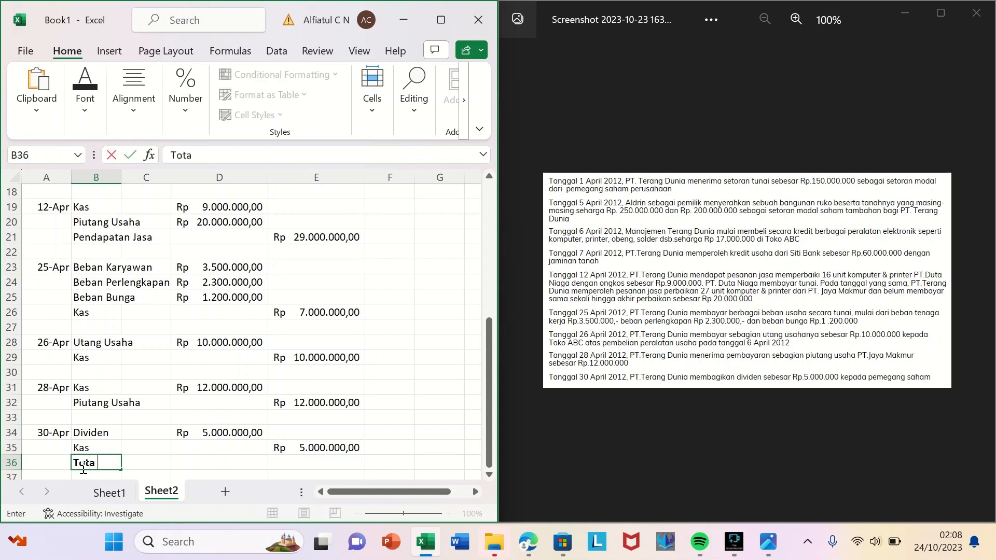
type("l")
left_click(216, 467)
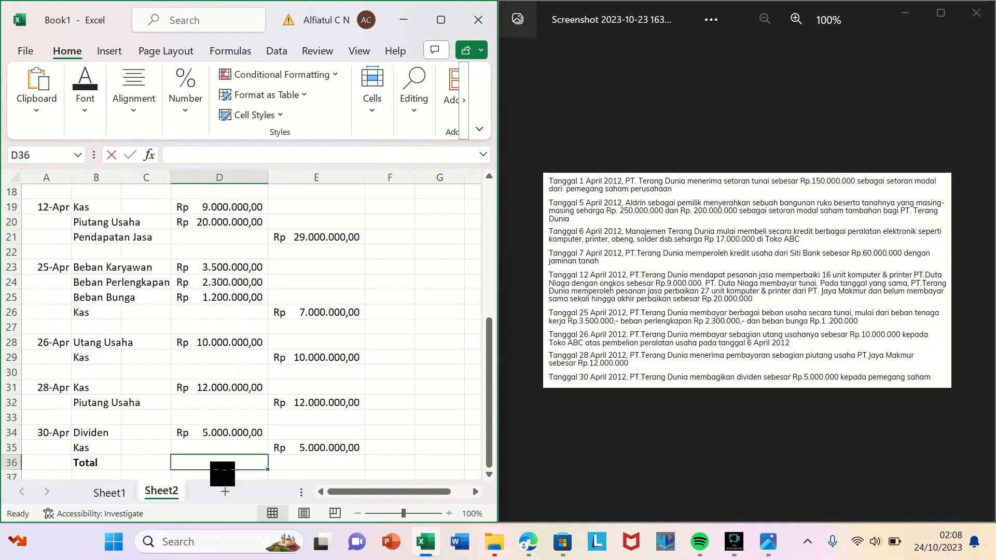
type("=sum")
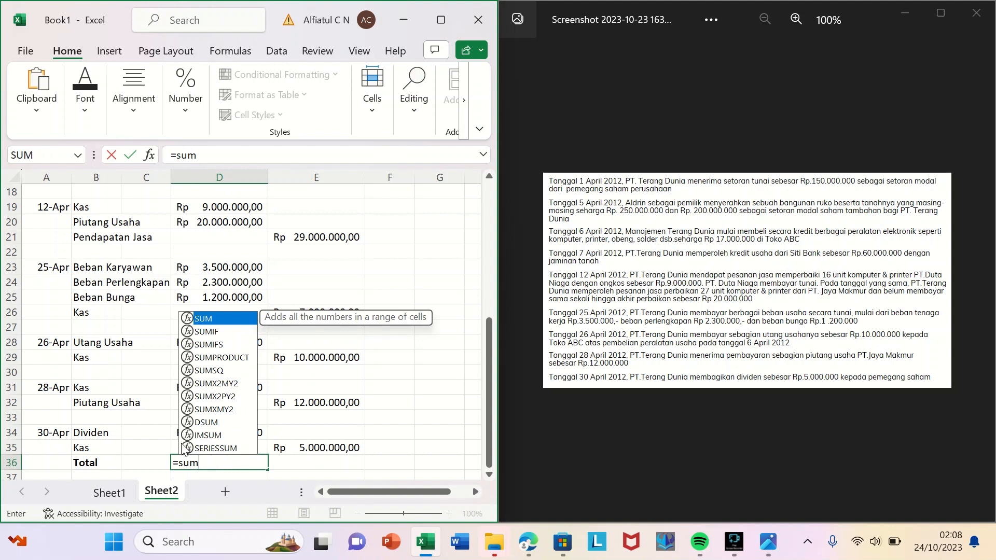
type("(")
left_click(212, 447)
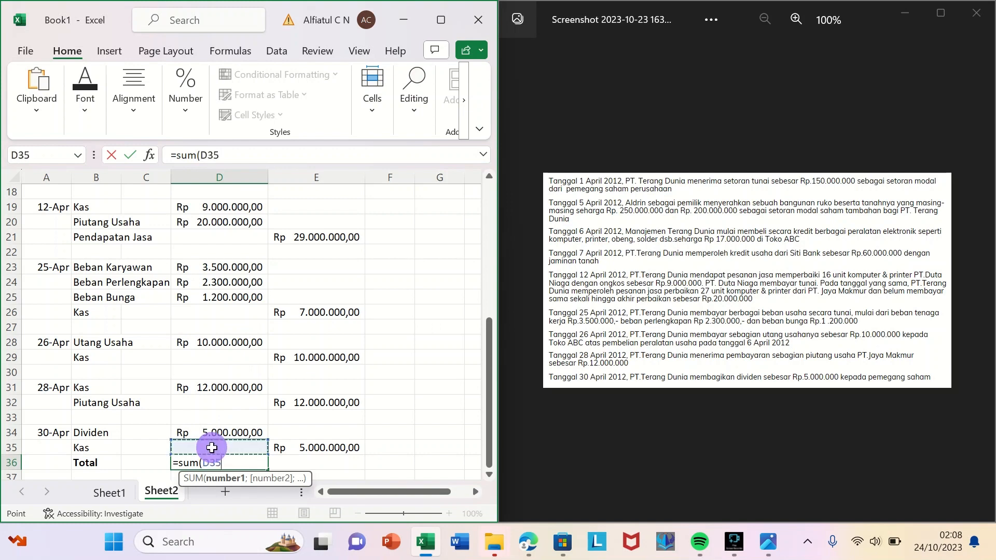
left_click_drag(212, 448, 221, 167)
left_click_drag(221, 167, 222, 267)
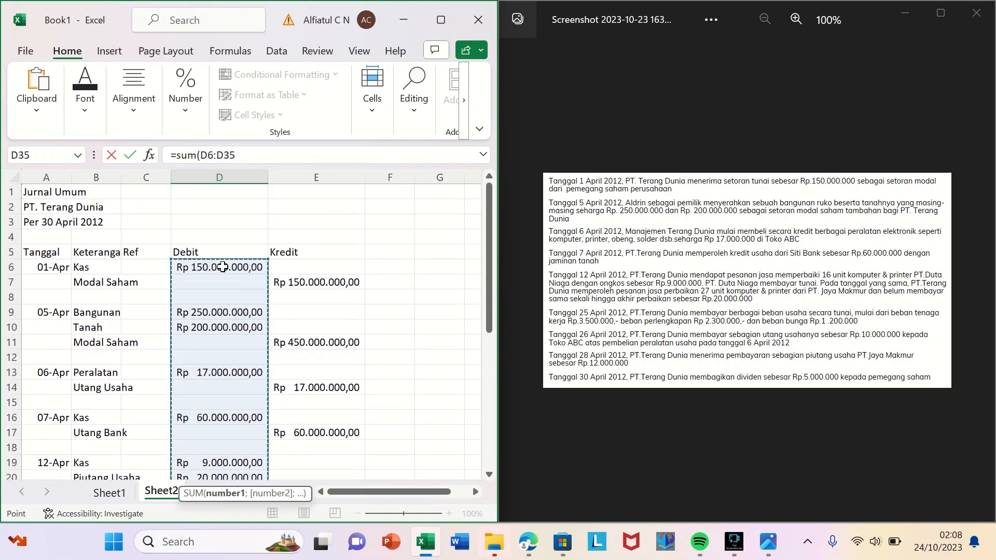
key("Return")
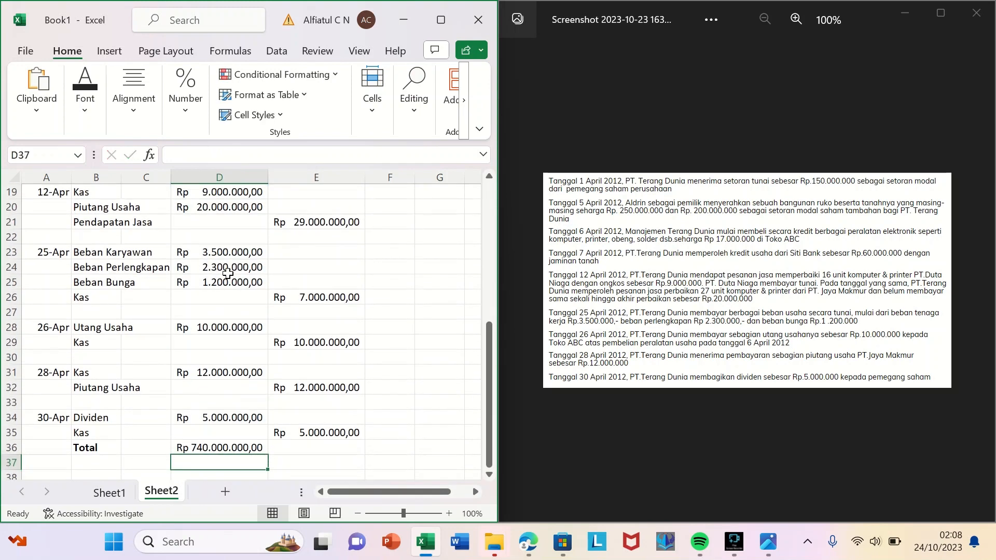
- Copy the debit total formula from D36 across to E36 to total the Kredit column
left_click(247, 449)
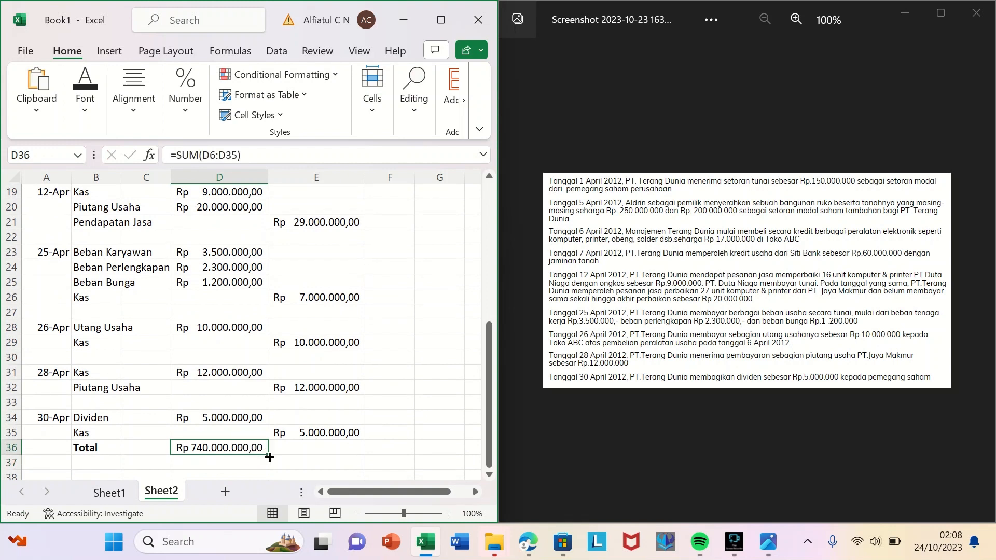
left_click_drag(270, 454, 333, 453)
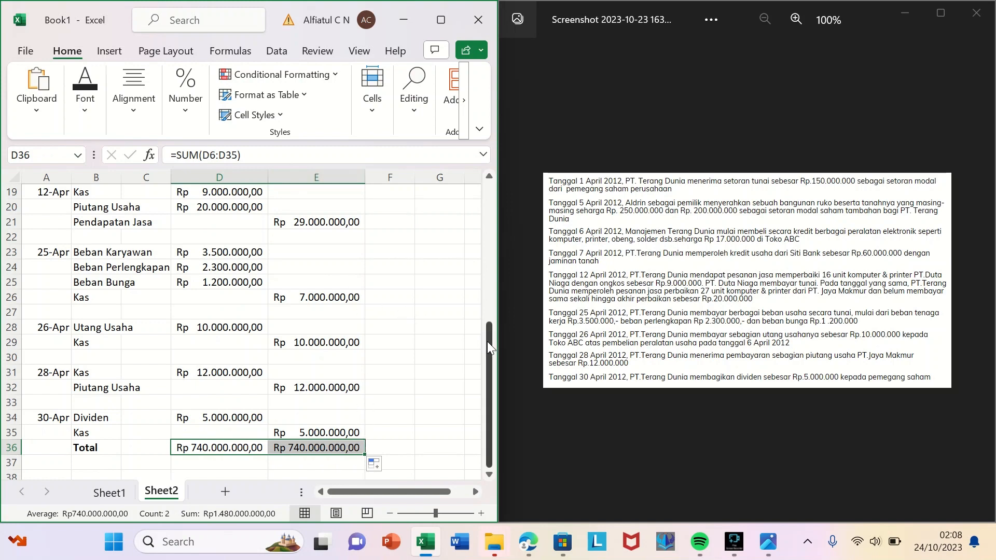
left_click_drag(487, 337, 475, 141)
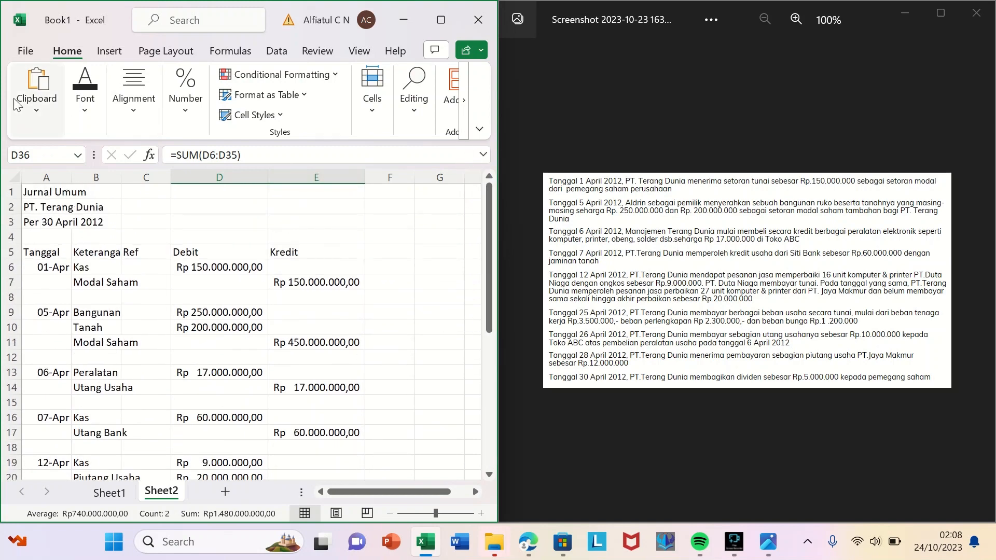
- Merge and center the Jurnal Umum title across A1:E1
left_click(62, 191)
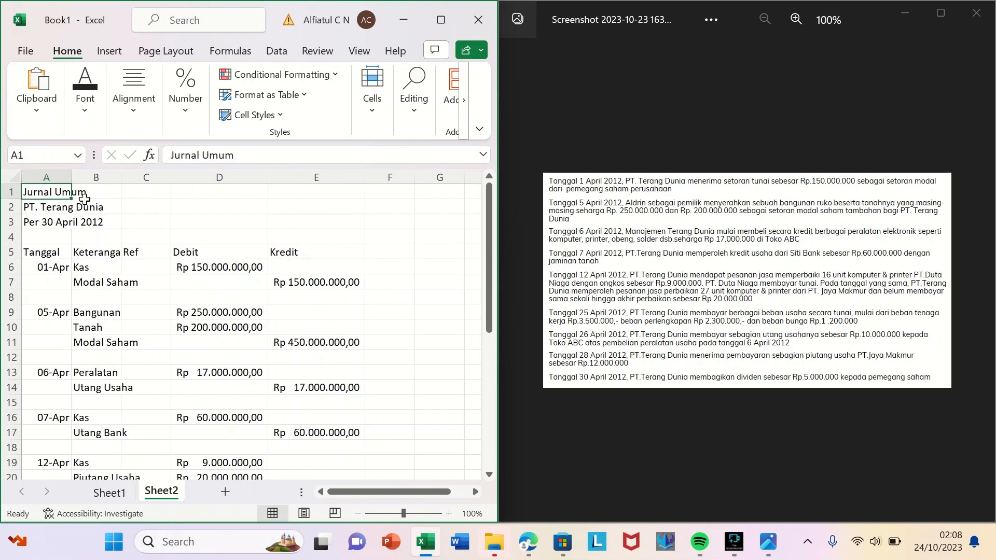
left_click(57, 190)
left_click_drag(57, 190, 286, 191)
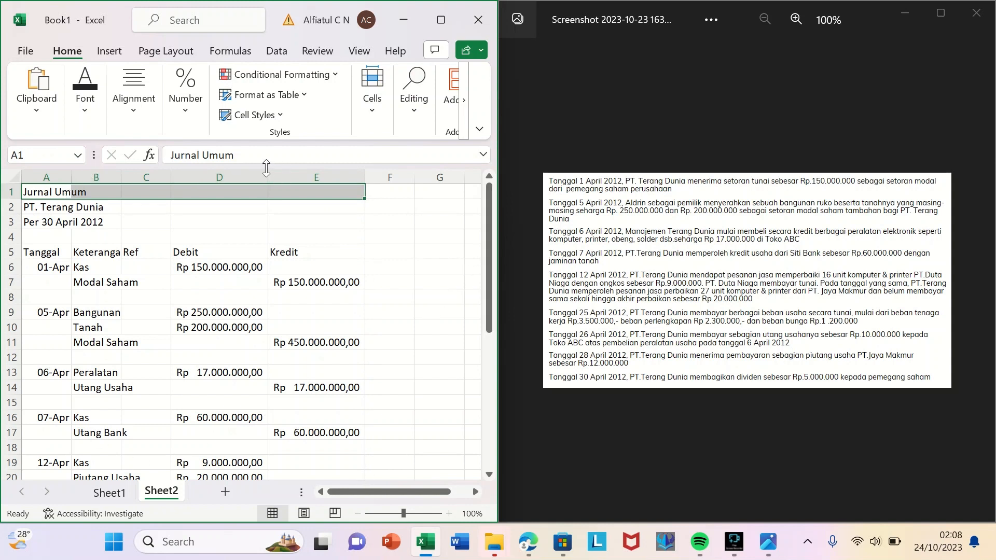
left_click(129, 112)
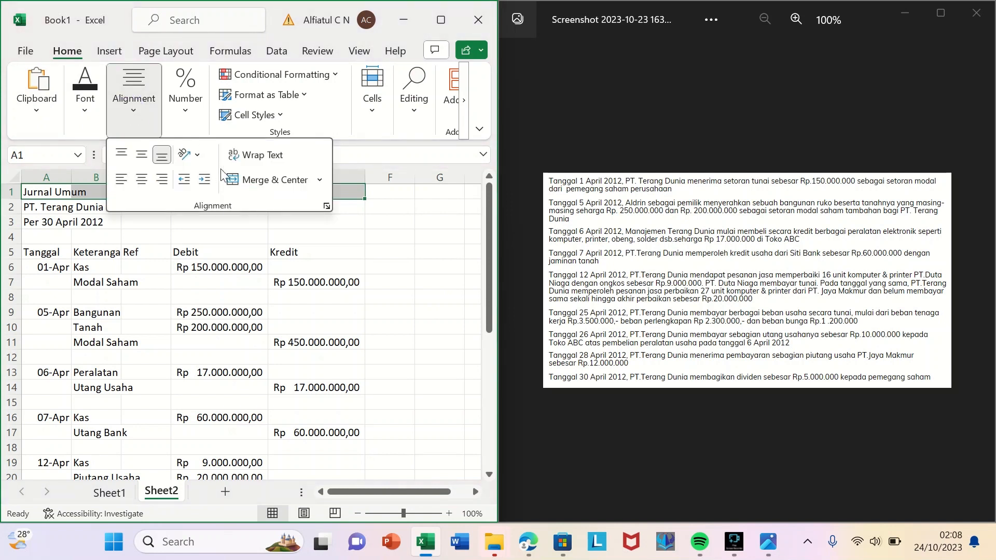
left_click(234, 183)
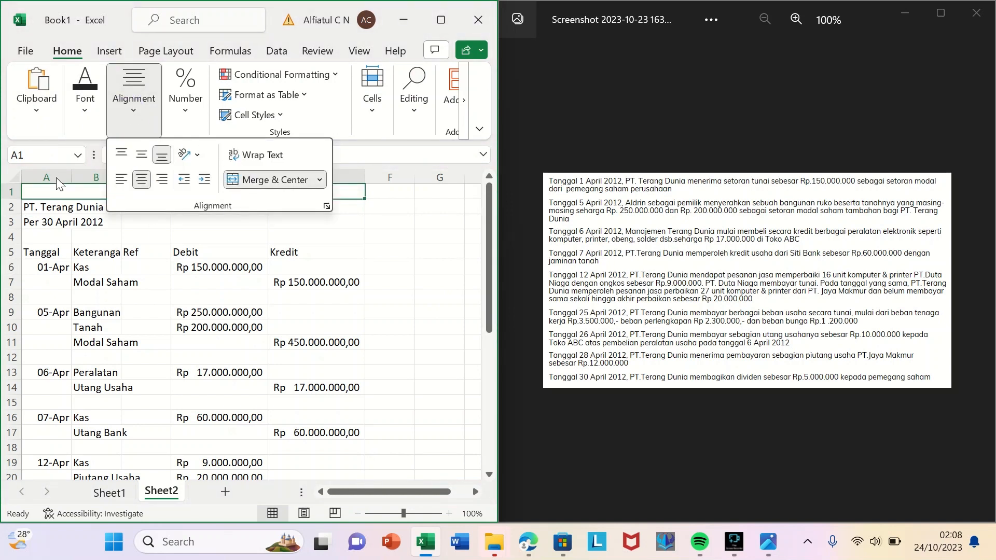
left_click(32, 206)
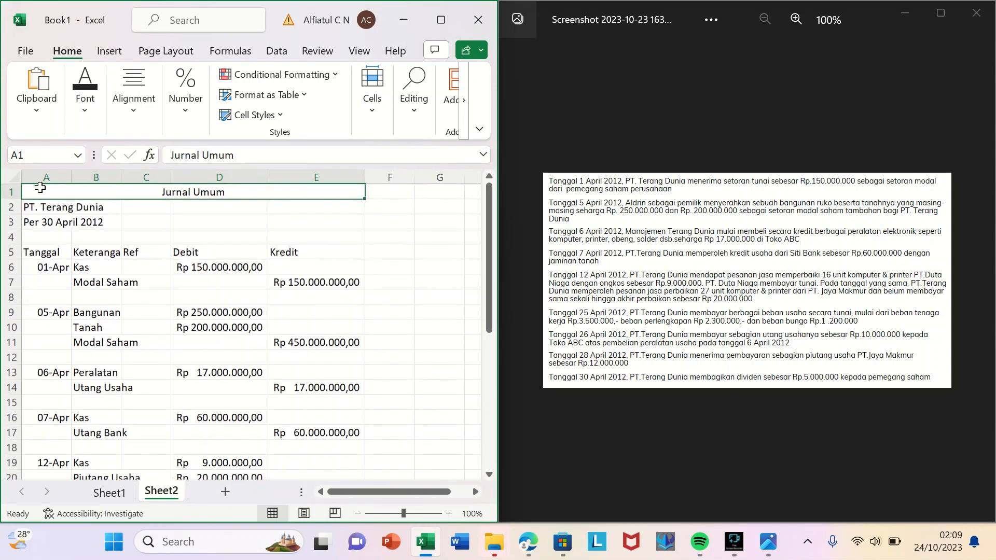
- Merge and center the company name PT. Terang Dunia across A2:E2
left_click_drag(46, 210, 320, 196)
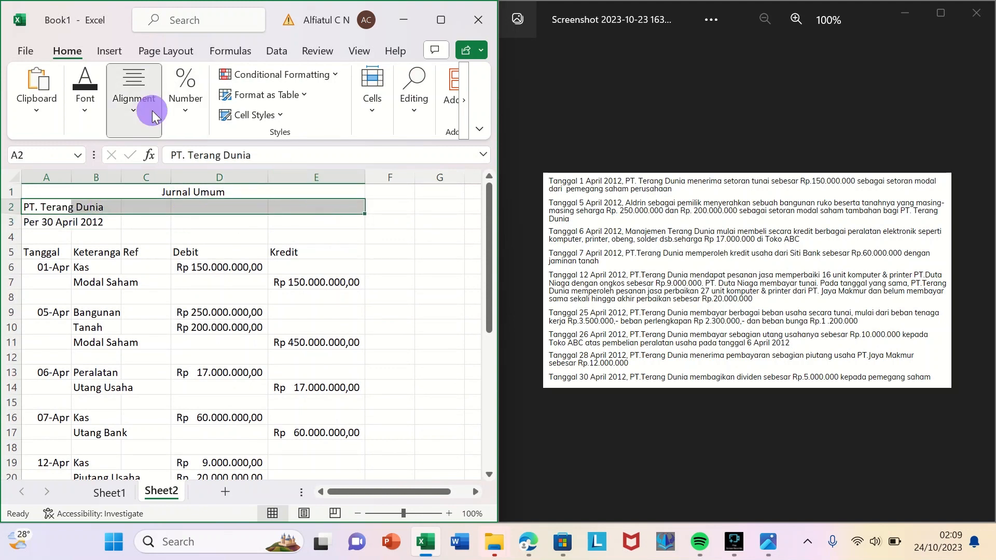
left_click(134, 91)
left_click(258, 177)
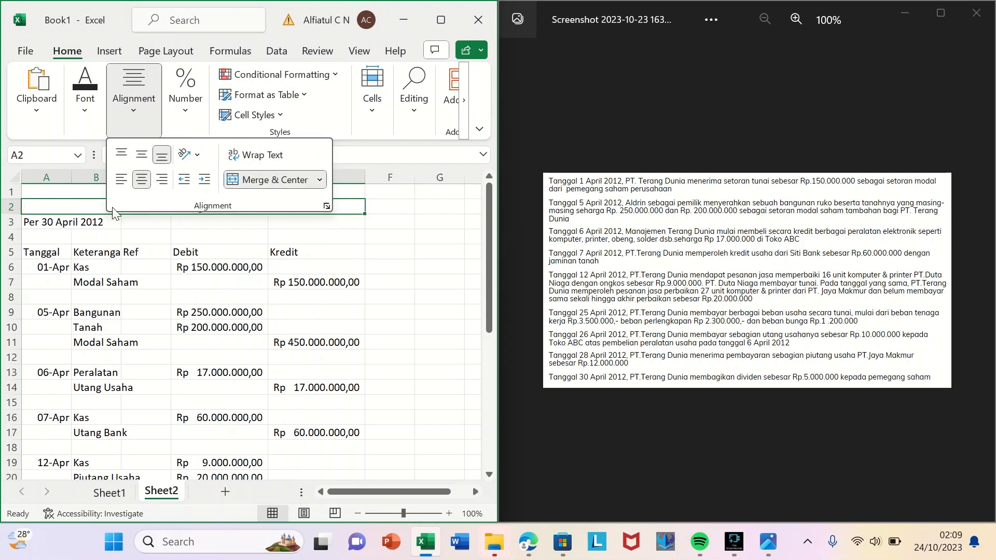
left_click(41, 219)
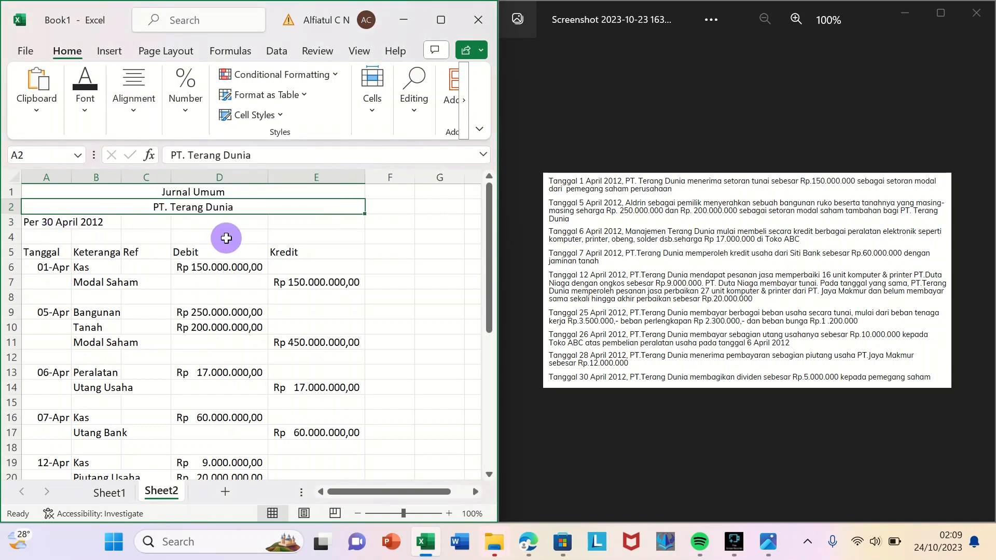
double_click(50, 227)
left_click_drag(49, 227, 106, 230)
left_click(37, 224)
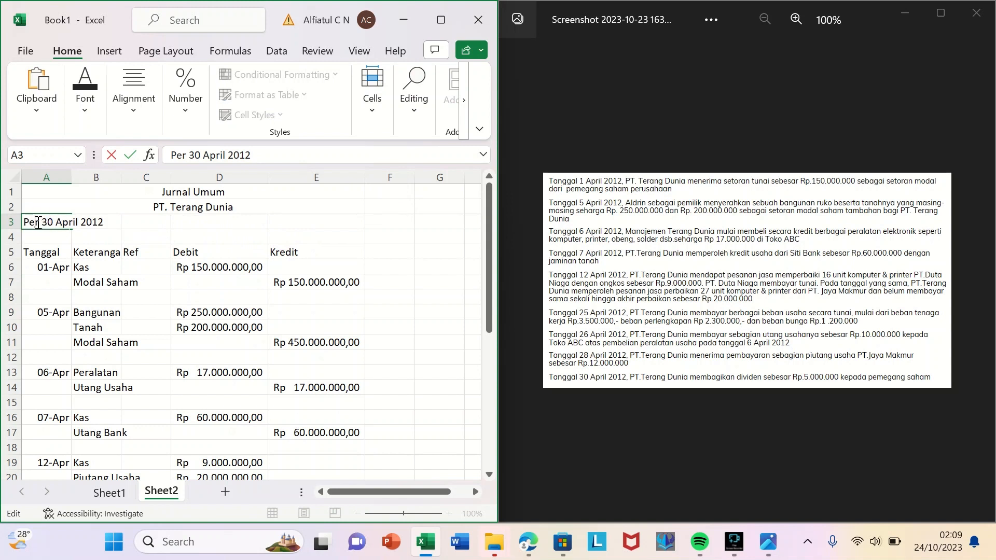
key("Escape")
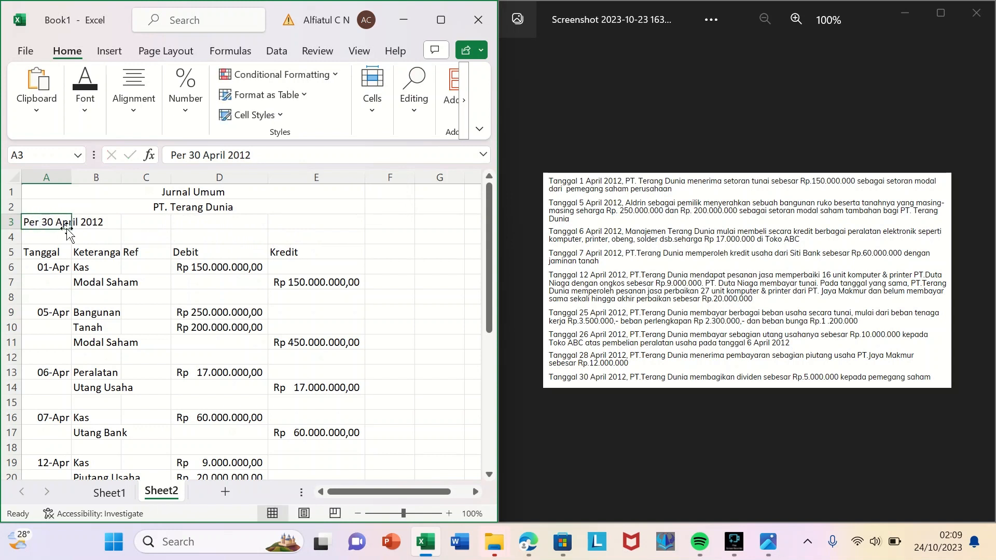
left_click_drag(71, 227, 333, 218)
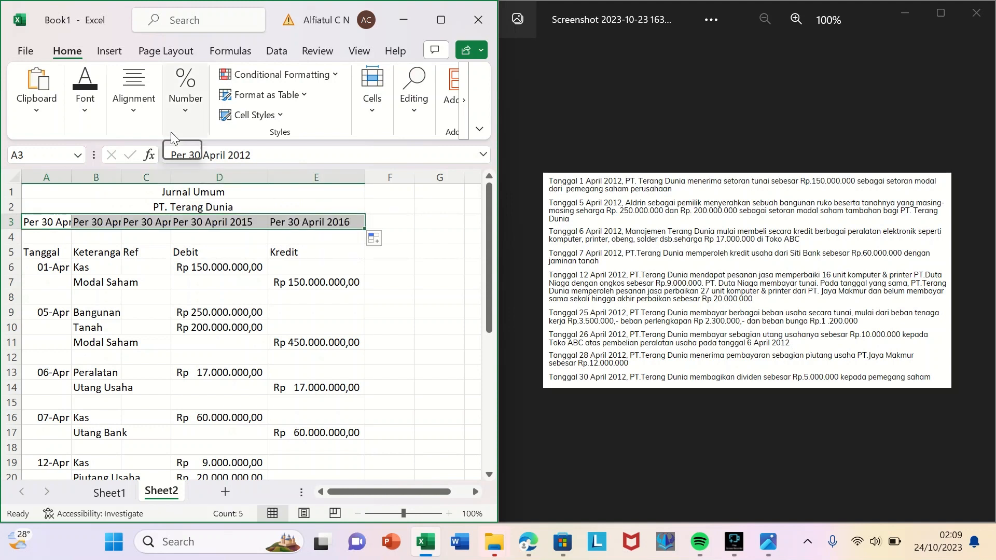
left_click(256, 114)
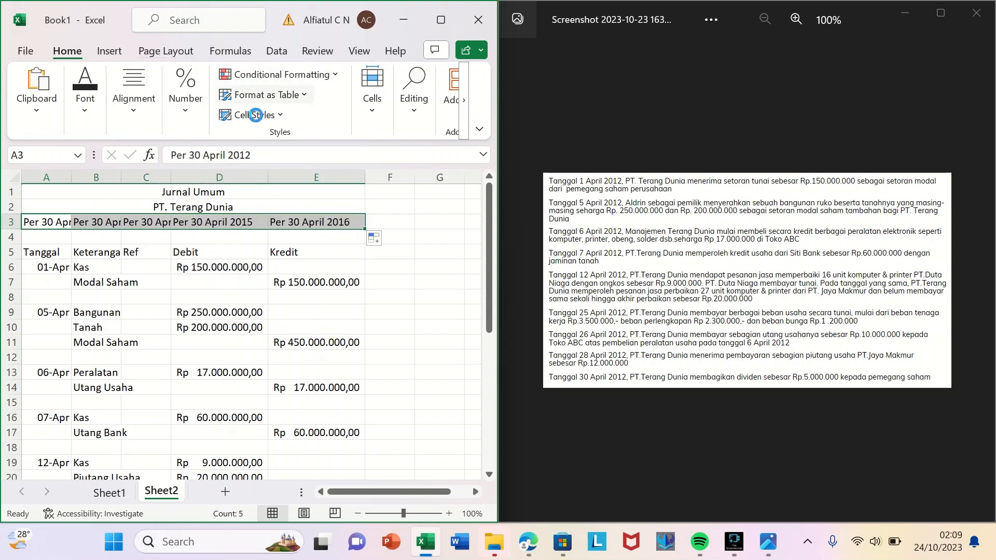
key("ctrl+z")
left_click(74, 238)
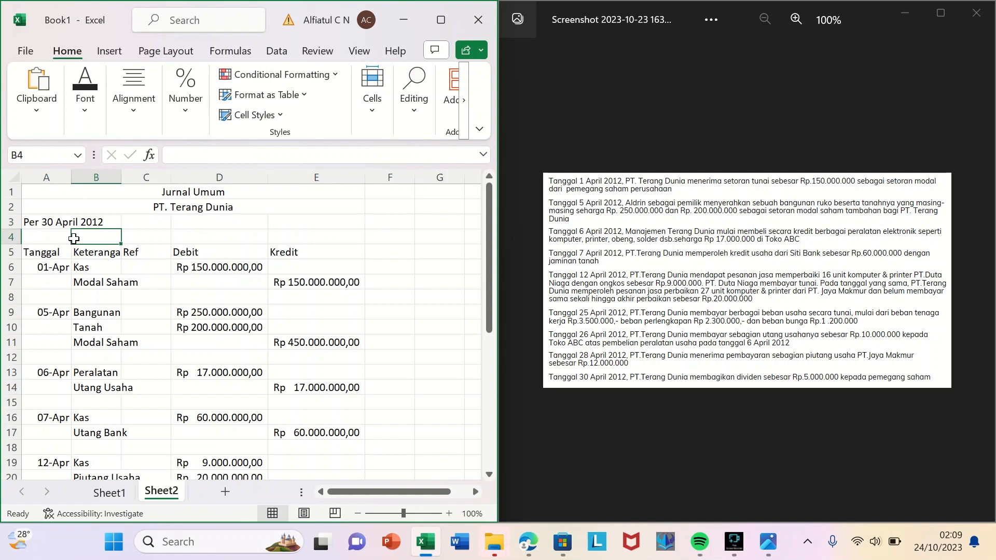
double_click(63, 223)
left_click_drag(64, 223, 151, 226)
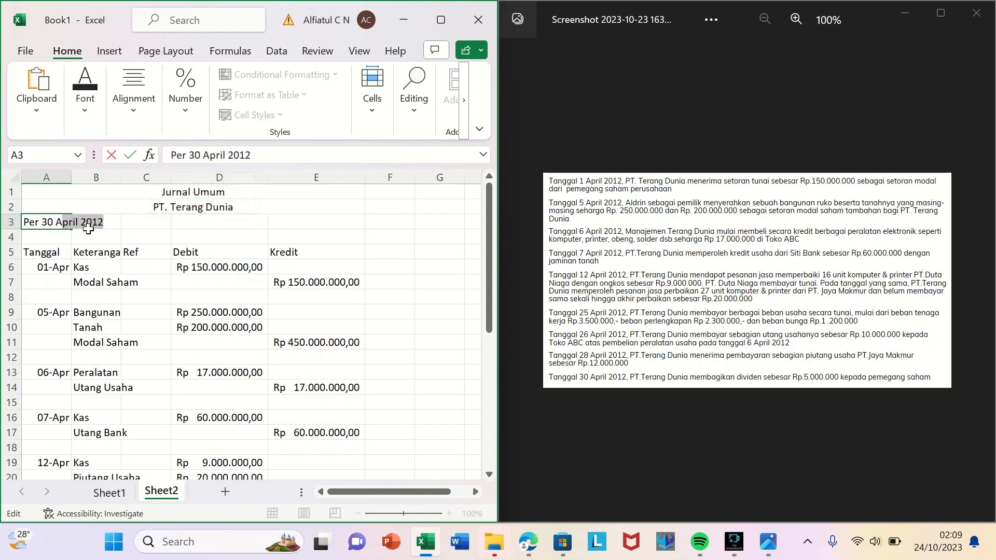
left_click(27, 238)
- Merge and center the period line Per 30 April 2012 across A3:E3
left_click(55, 220)
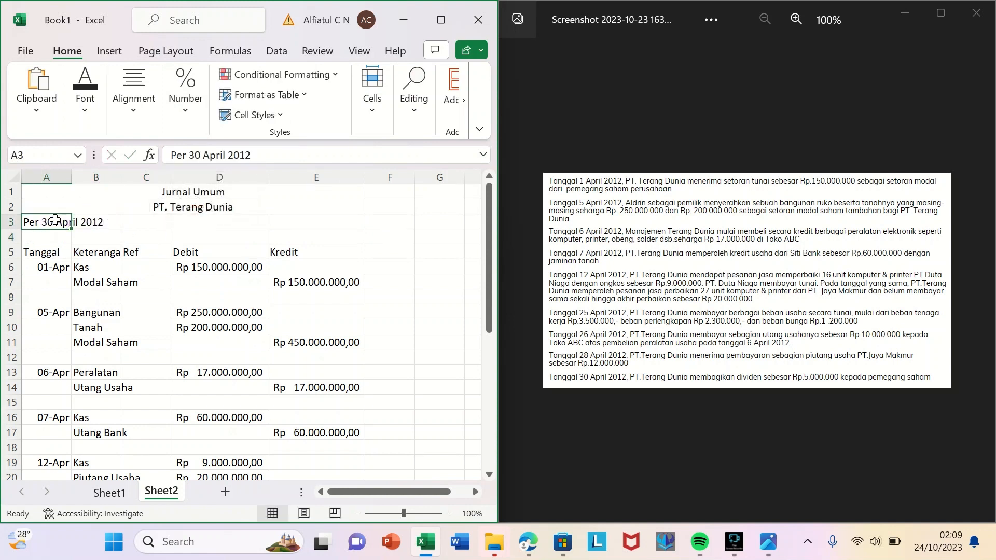
key("shift+Right")
key("shift+Right")
key("shift+Right")
key("shift+Right")
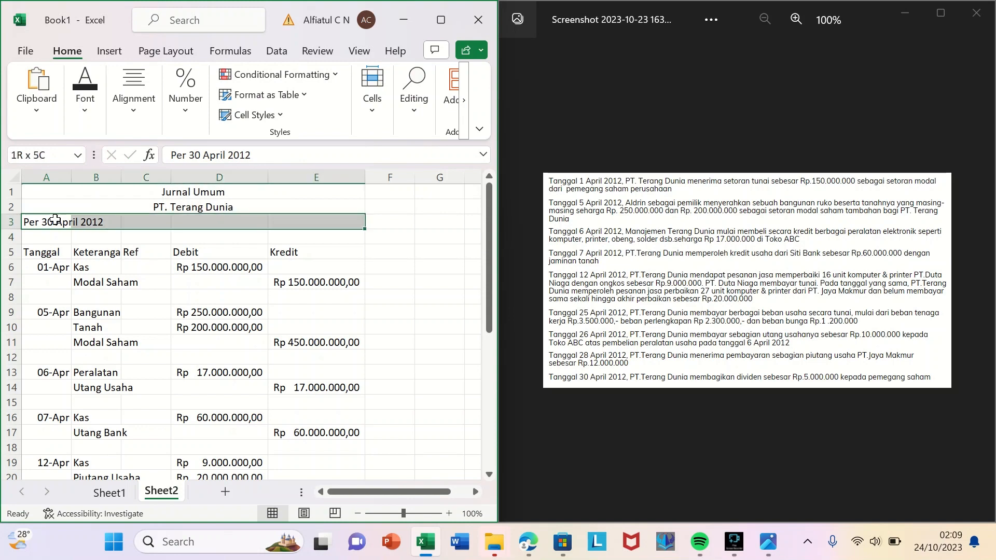
left_click(133, 109)
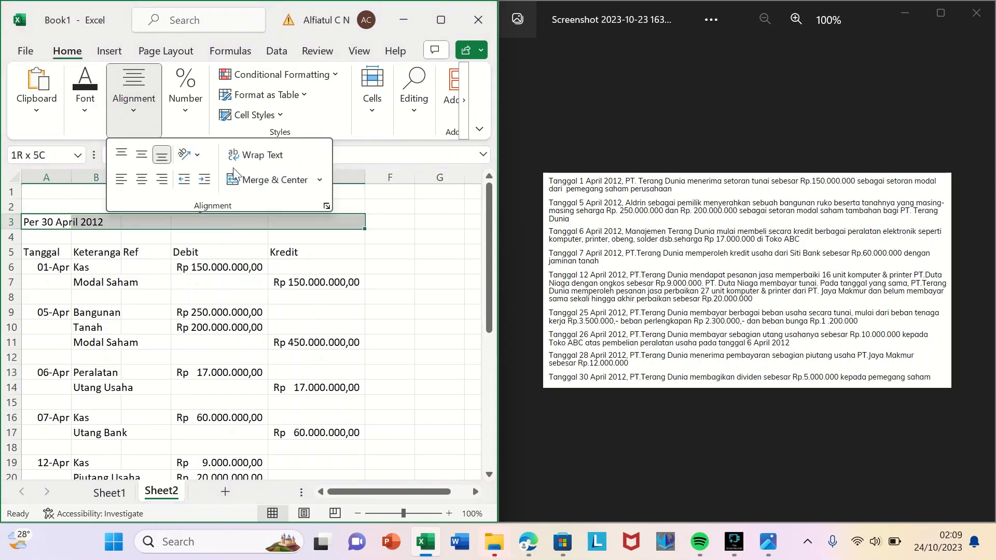
left_click(250, 182)
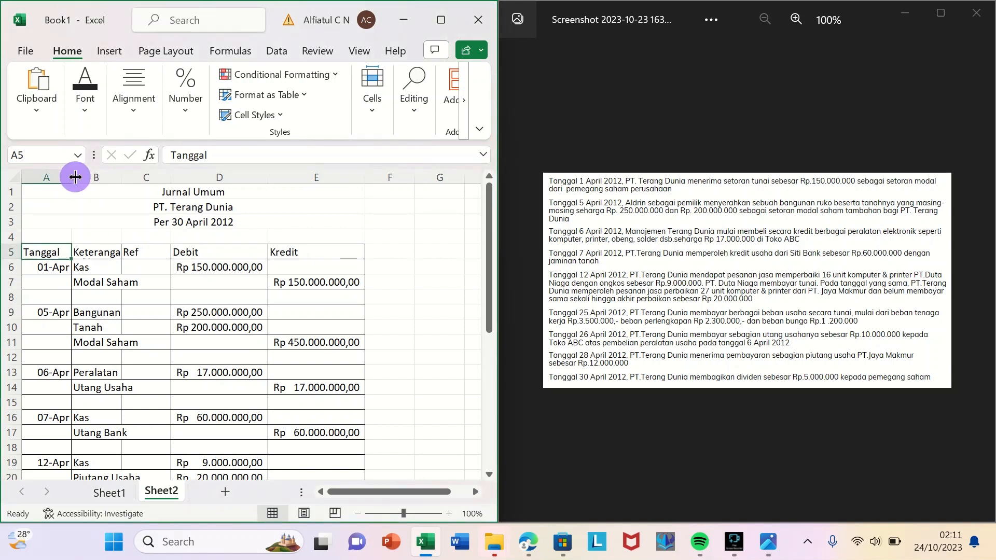
- AutoFit the column widths of the journal table A5:E36 to their contents
left_click_drag(73, 178, 78, 178)
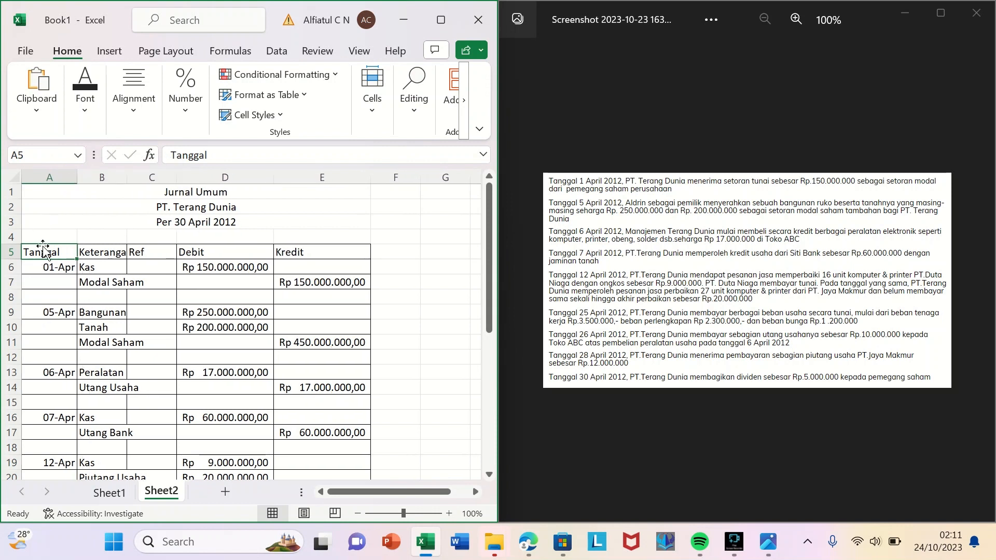
key("shift+Right")
key("shift+Right")
key("shift+Right")
key("shift+Right")
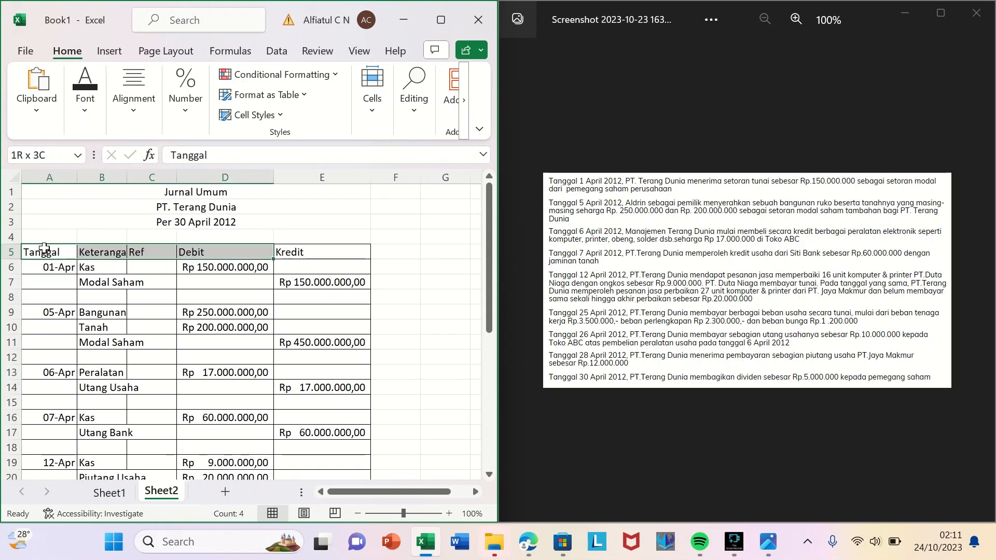
key("shift+Down")
key("shift+Down")
key("shift+Down")
key("shift+Down")
key("shift+Down")
key("shift+Down")
key("shift+Down")
key("shift+Down")
key("shift+Down")
key("shift+Down")
key("shift+Down")
key("shift+Down")
key("shift+Down")
key("shift+Down")
key("shift+Down")
key("shift+Down")
key("shift+Down")
key("shift+Down")
key("shift+Down")
key("shift+Down")
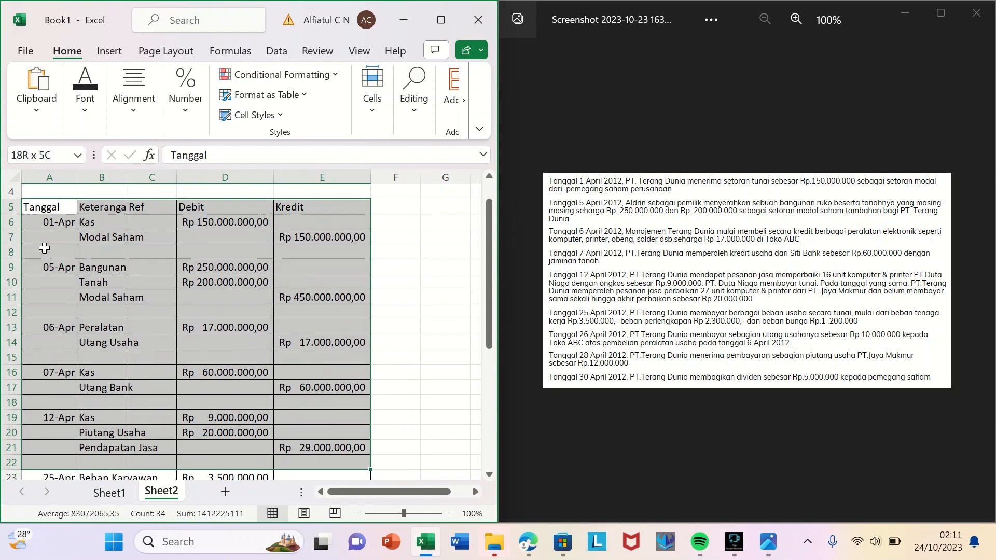
key("shift+Down")
key("shift+Down")
key("shift+Down")
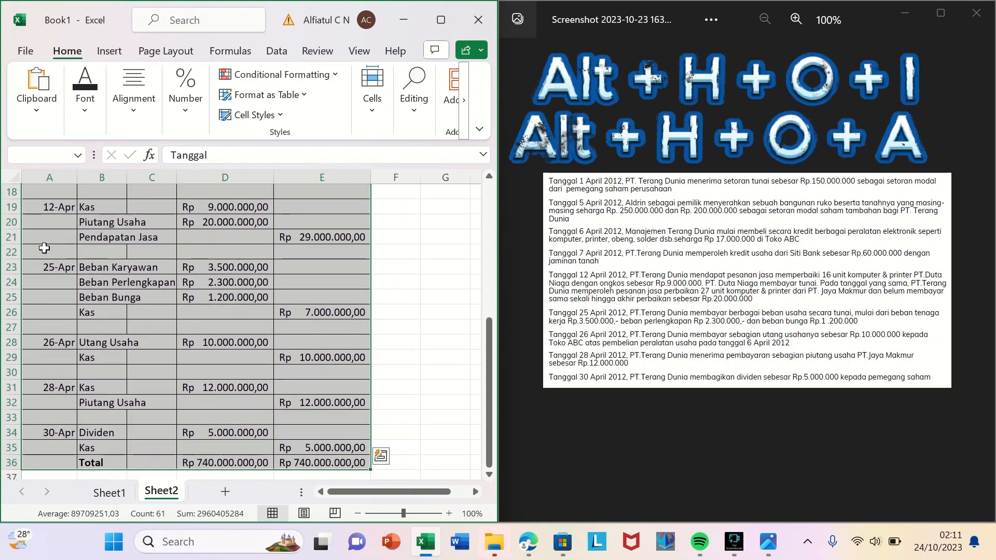
key("alt+h")
key("o")
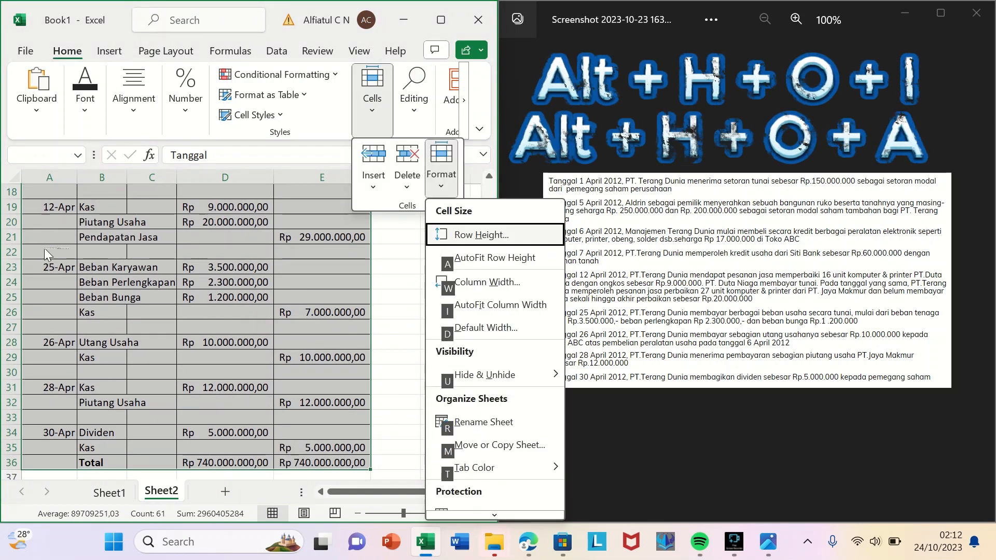
key("i")
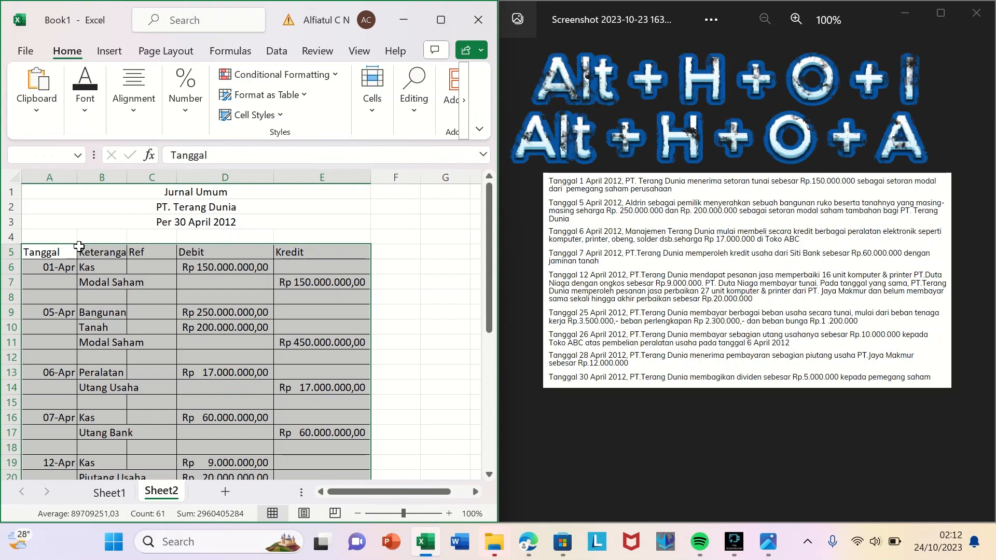
key("alt+h")
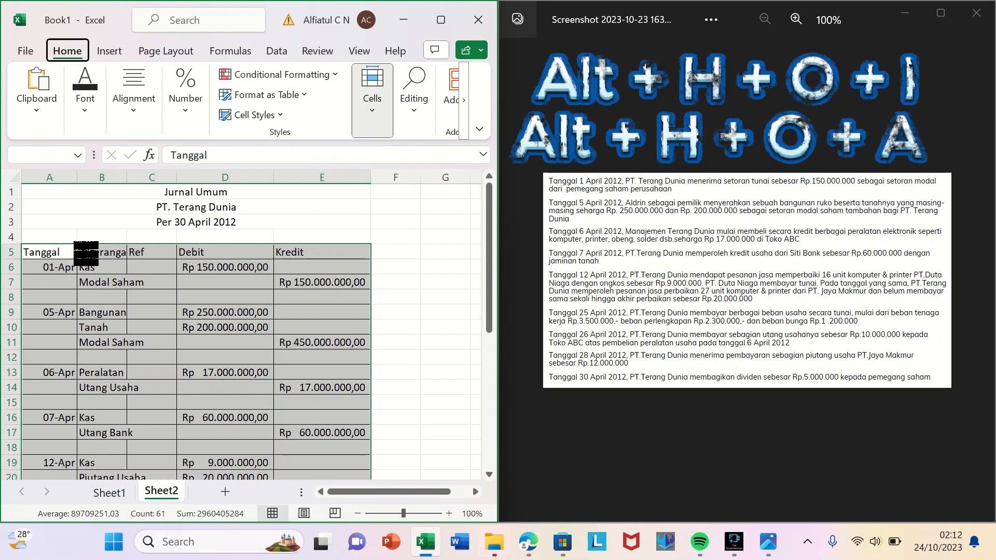
key("o")
key("i")
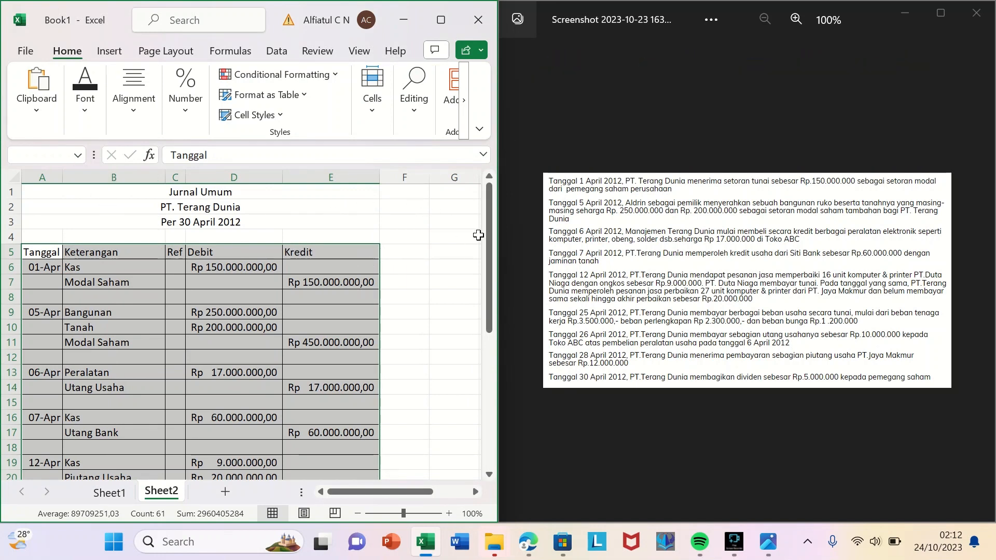
- Copy the complete journal from the Jurnal Umum title through the Total row, A1:E36
left_click_drag(486, 237, 182, 170)
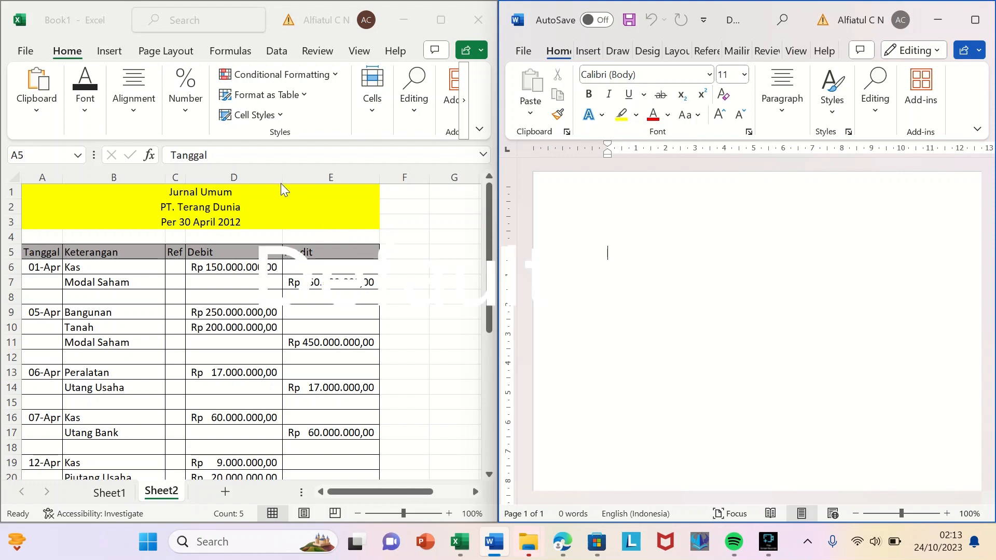
left_click(173, 170)
left_click(93, 195)
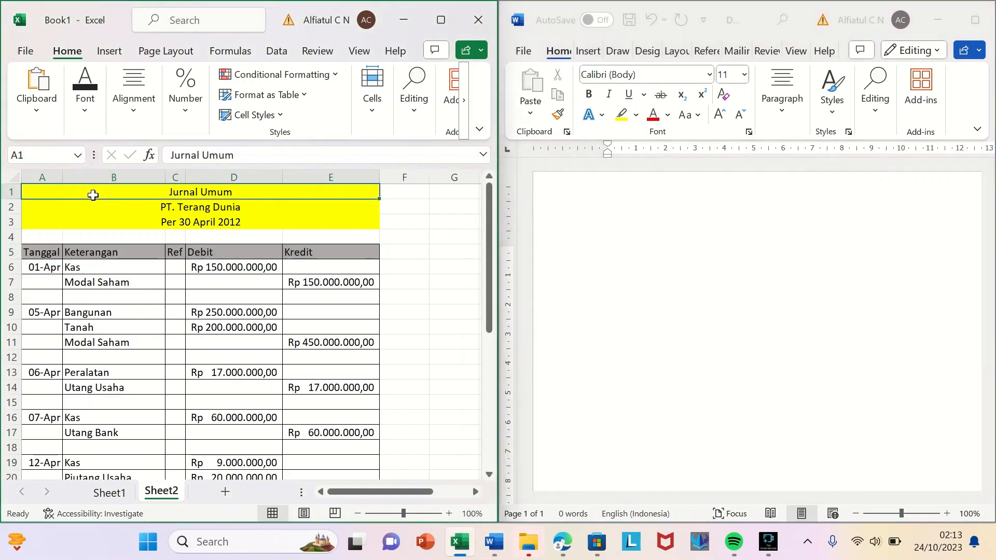
left_click_drag(93, 195, 378, 450)
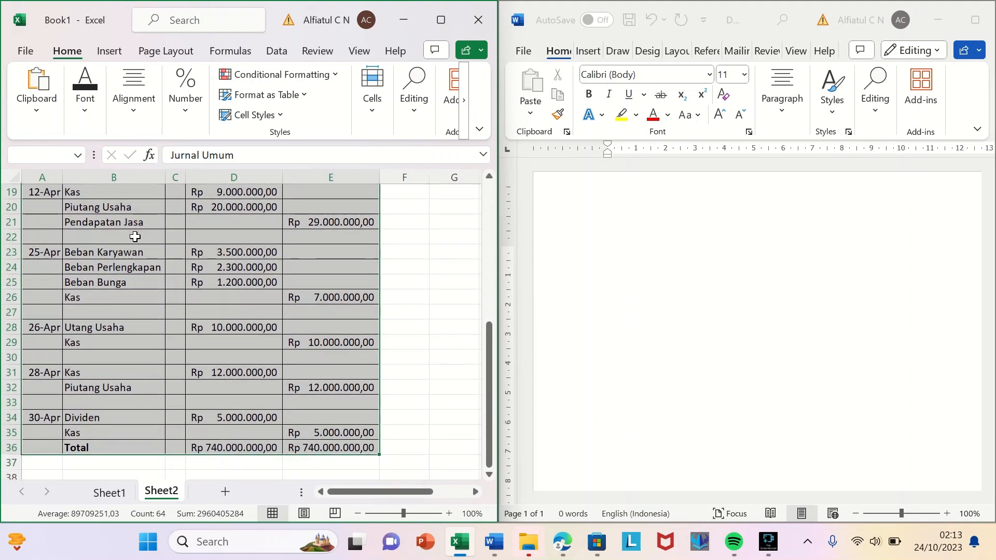
key("ctrl+c")
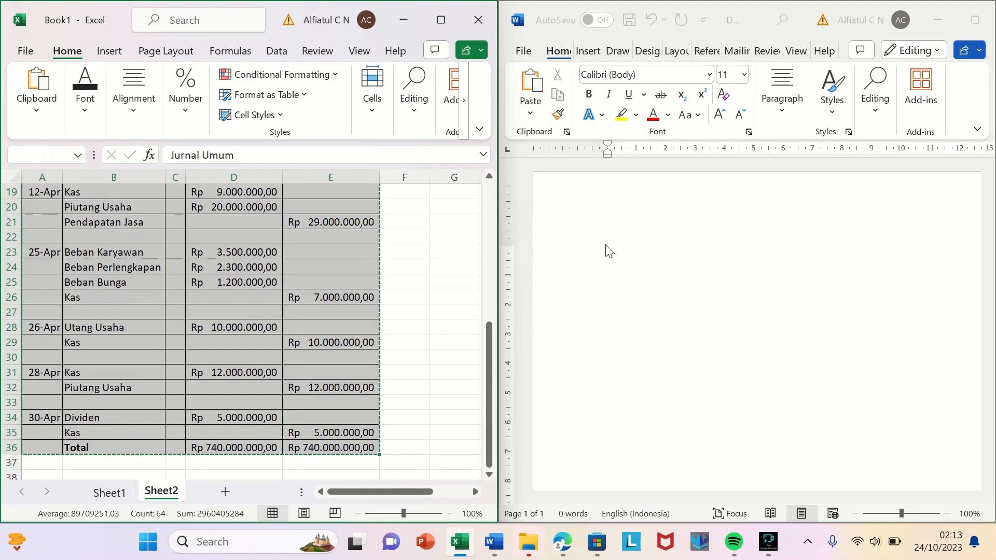
- Switch to the blank Word document, paste the copied journal as a picture and select the pasted picture
left_click(606, 246)
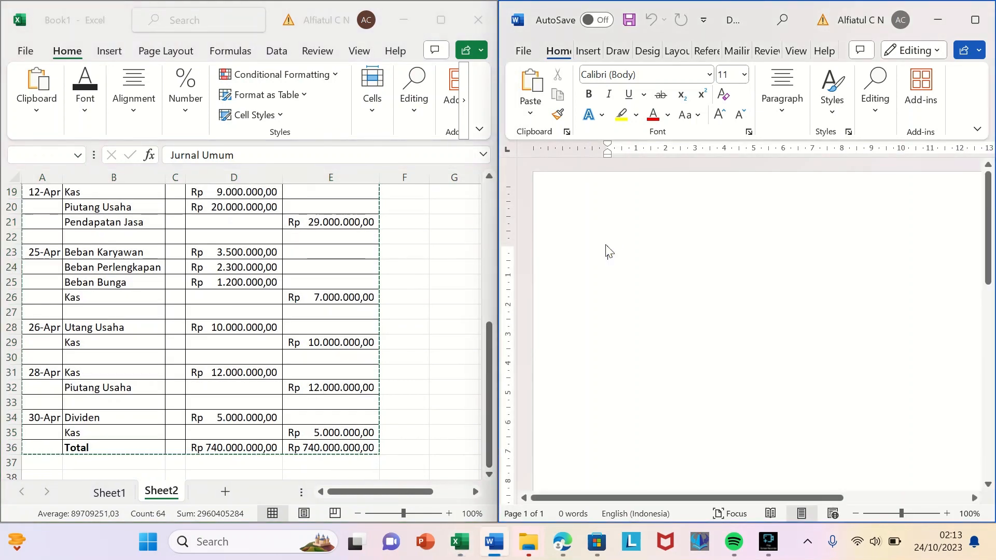
right_click(628, 262)
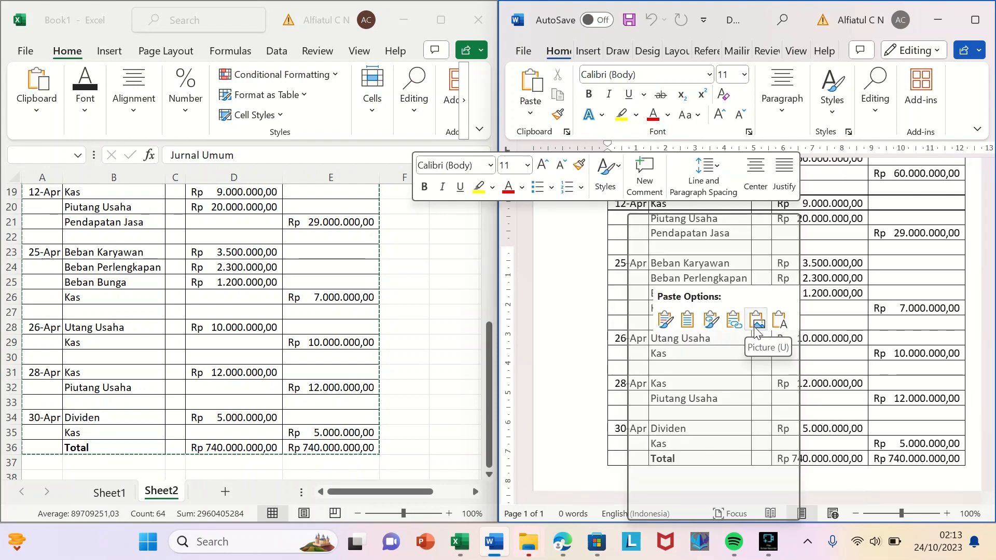
left_click(756, 326)
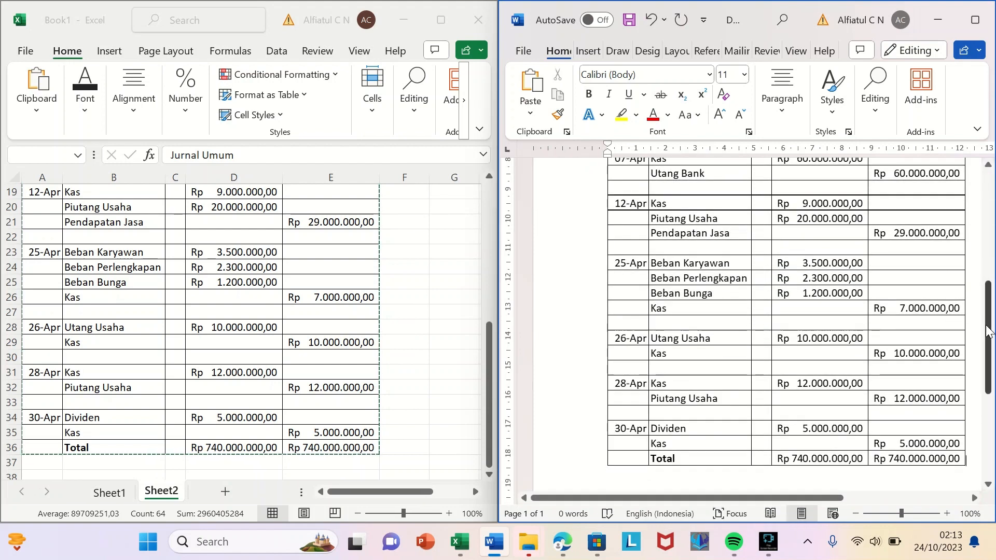
left_click_drag(987, 330, 985, 223)
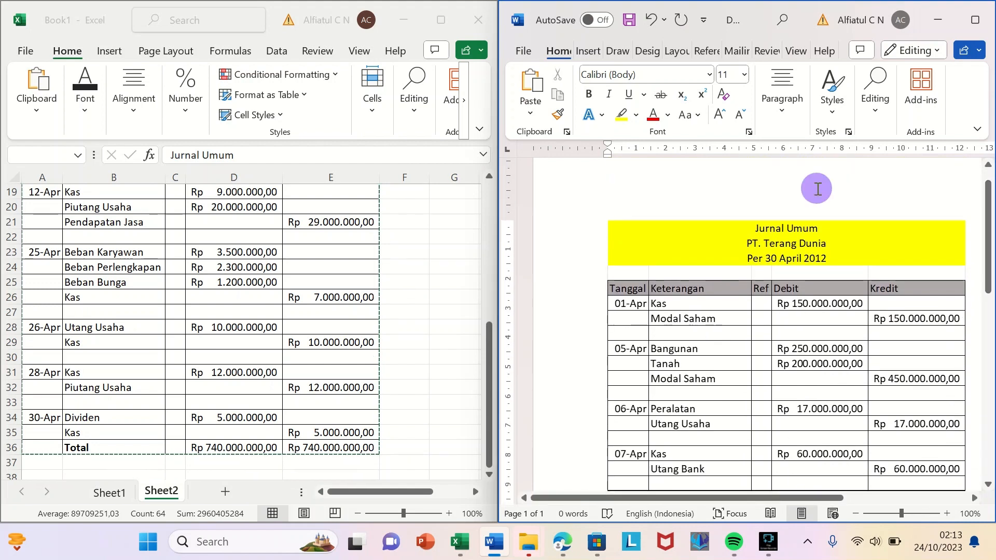
left_click(817, 189)
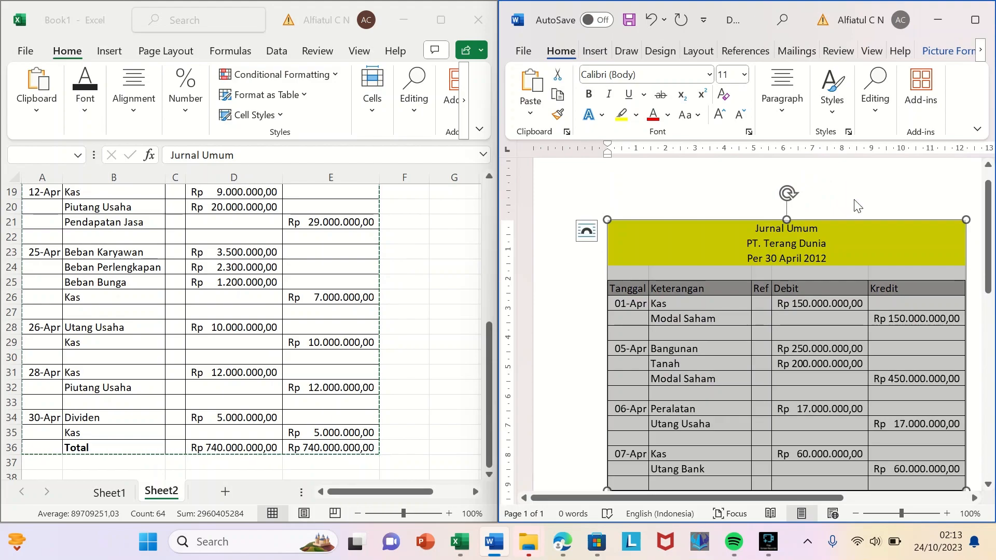